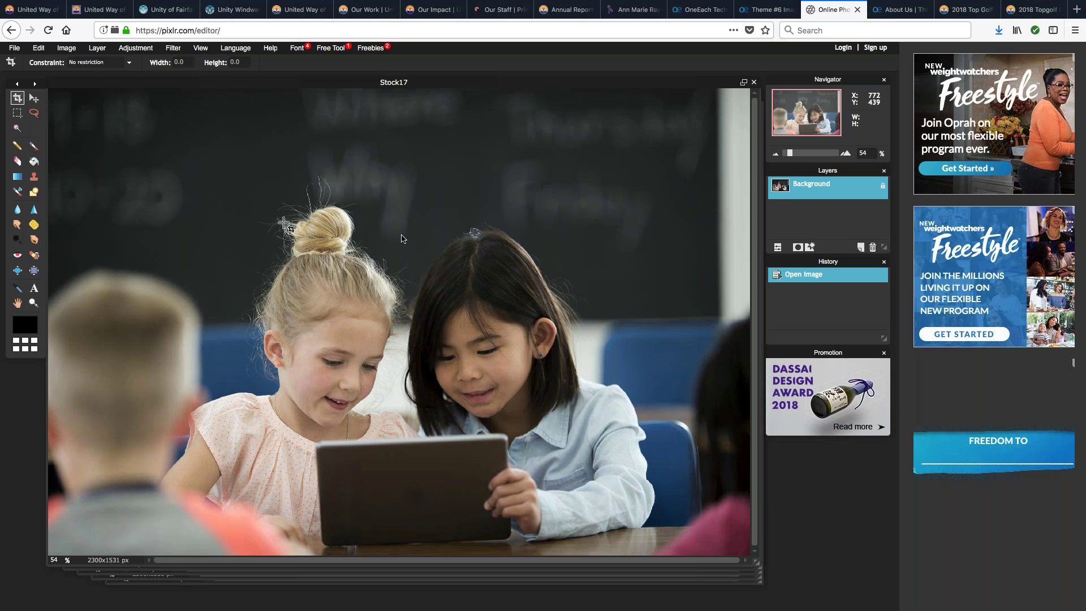
- Resize the Stock17 image to 2000 pixels wide with constrained proportions
mouse_move(540, 79)
left_mouse_down()
mouse_move(551, 71)
mouse_move(536, 92)
left_mouse_up()
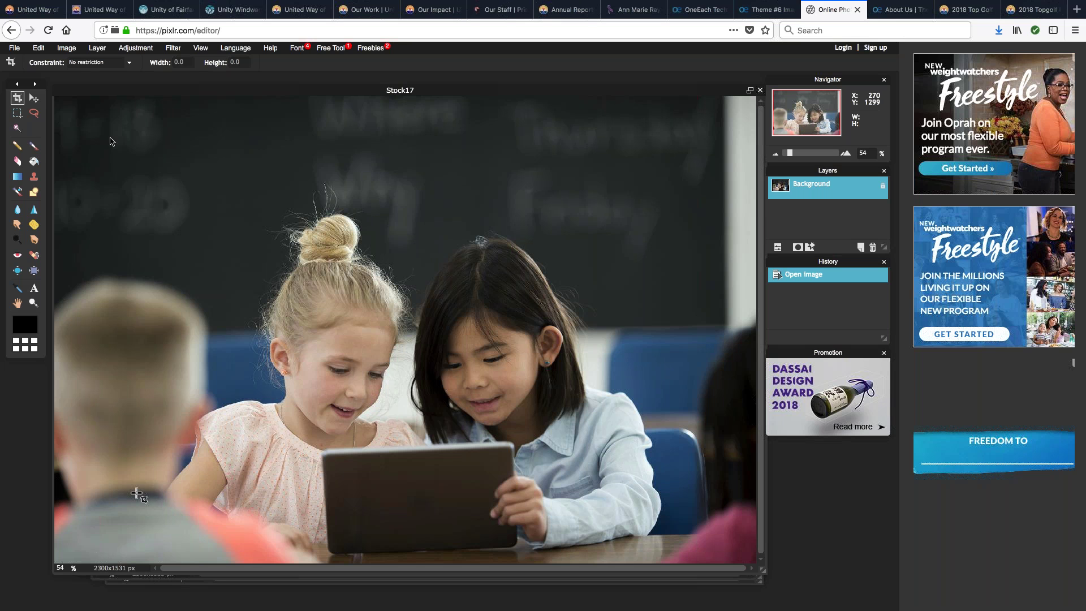
left_click(68, 50)
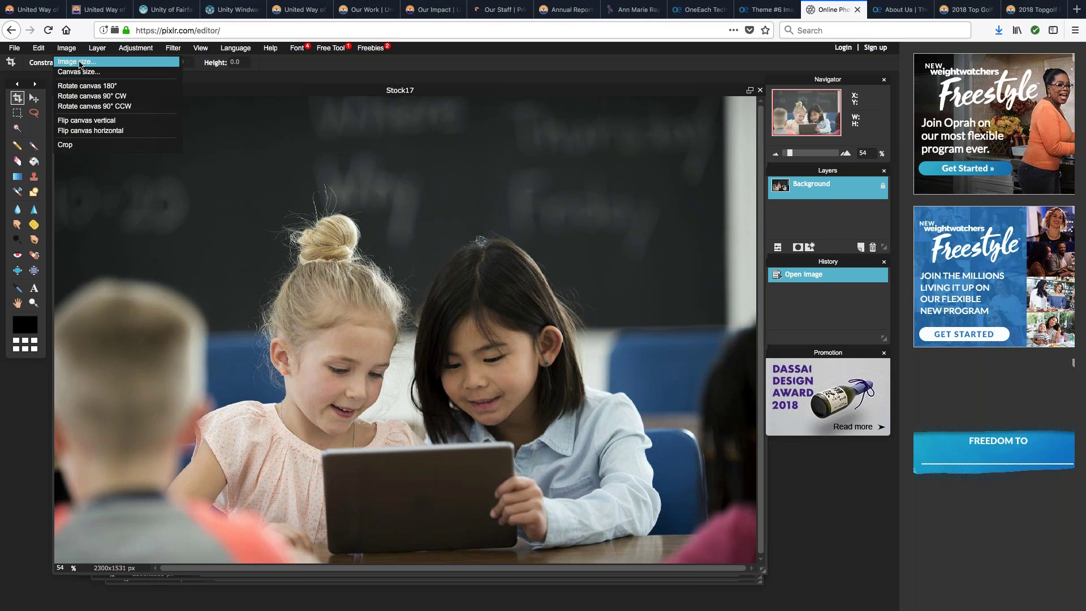
left_click(79, 64)
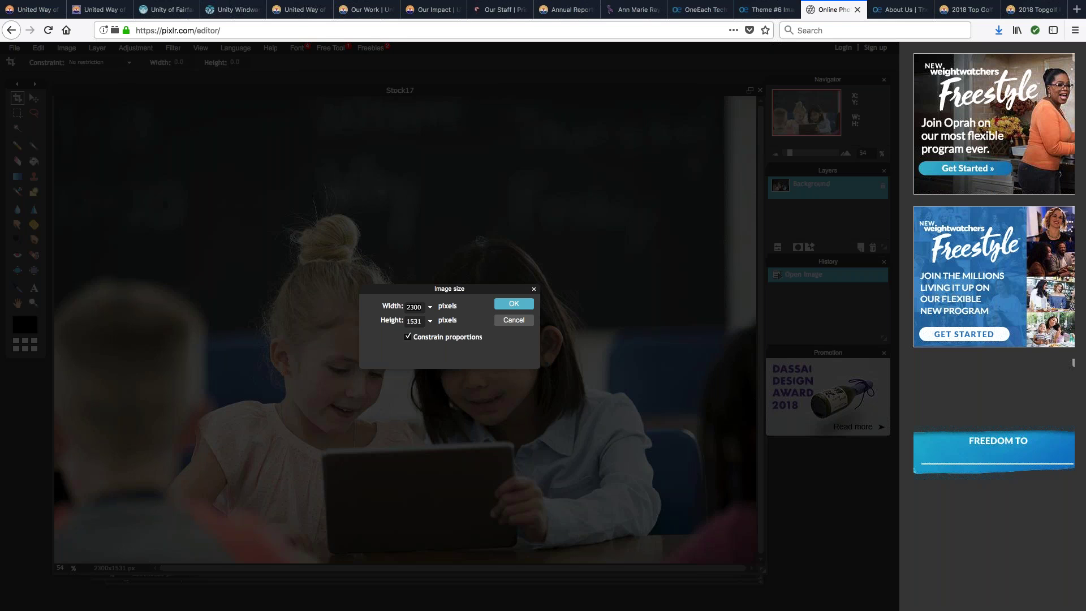
type("2000")
left_click(512, 304)
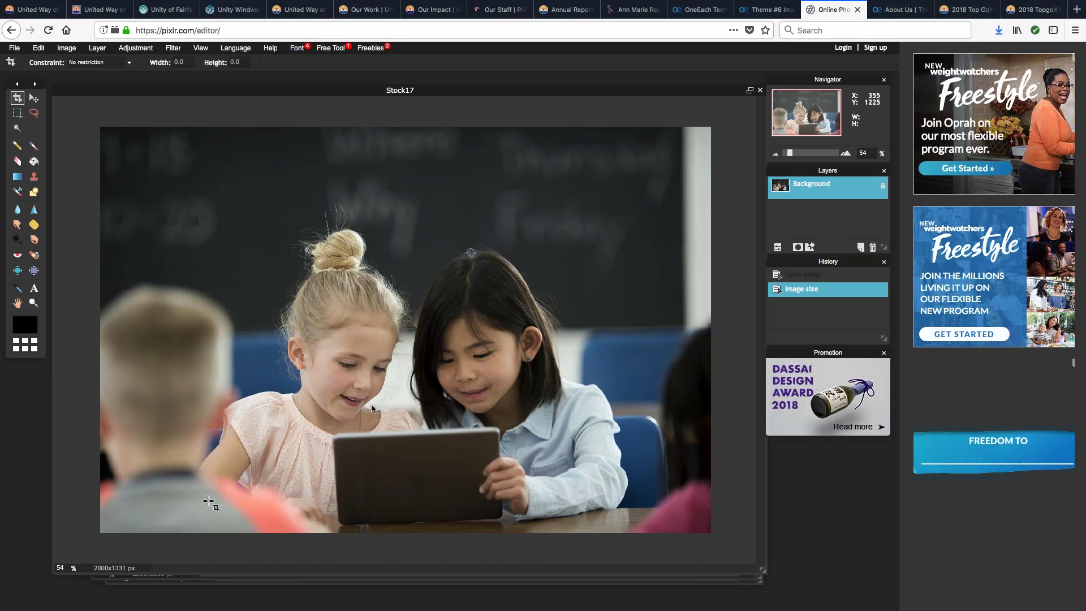
- Reduce the Stock17 canvas height to 1000 pixels using the center anchor
left_click(65, 49)
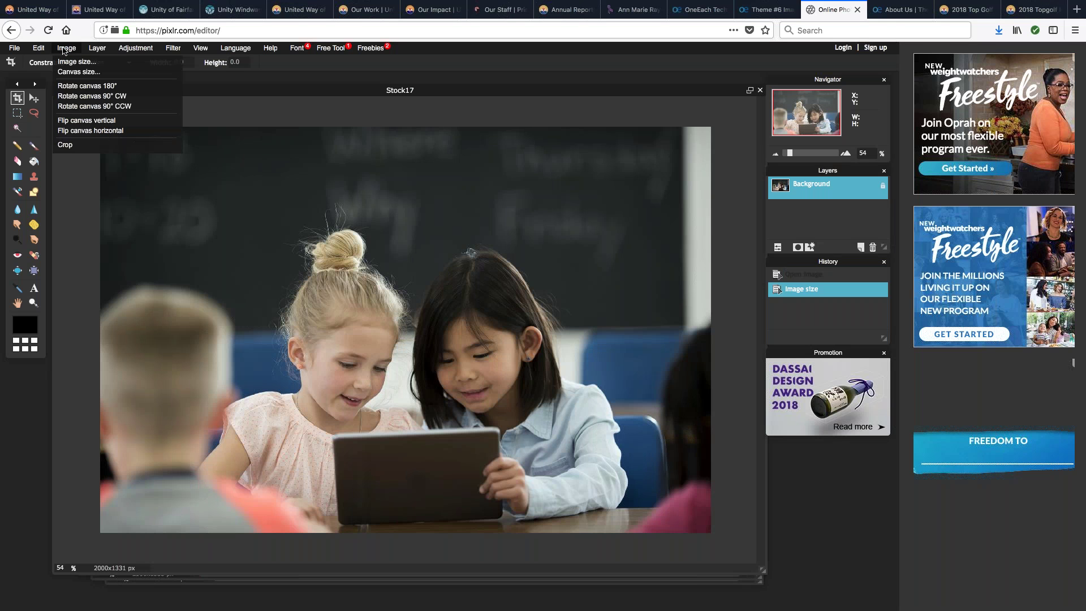
left_click(82, 74)
left_click(426, 308)
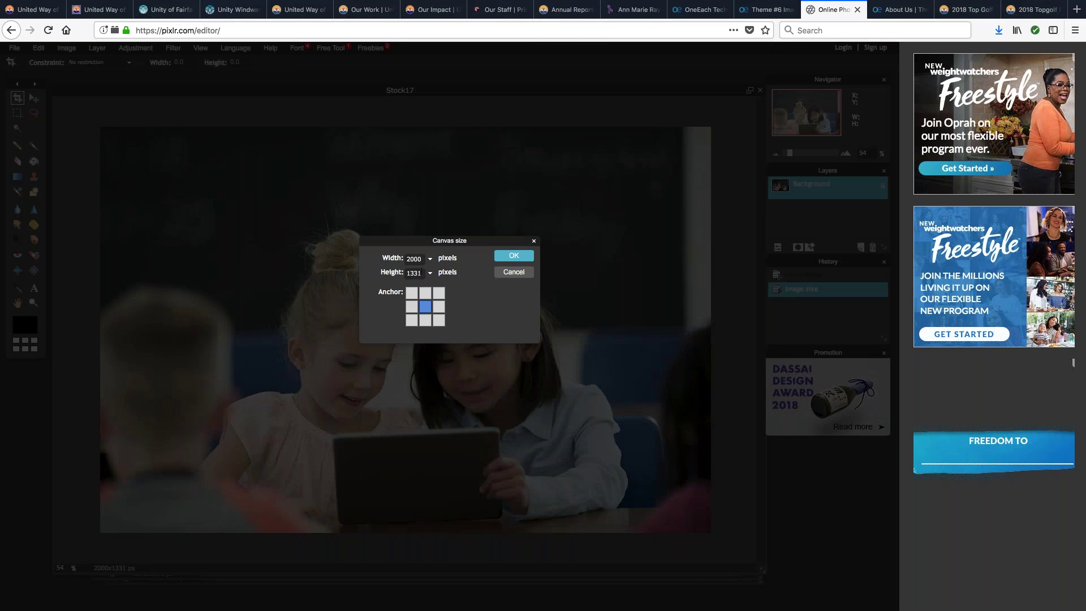
type("1000")
left_click(513, 257)
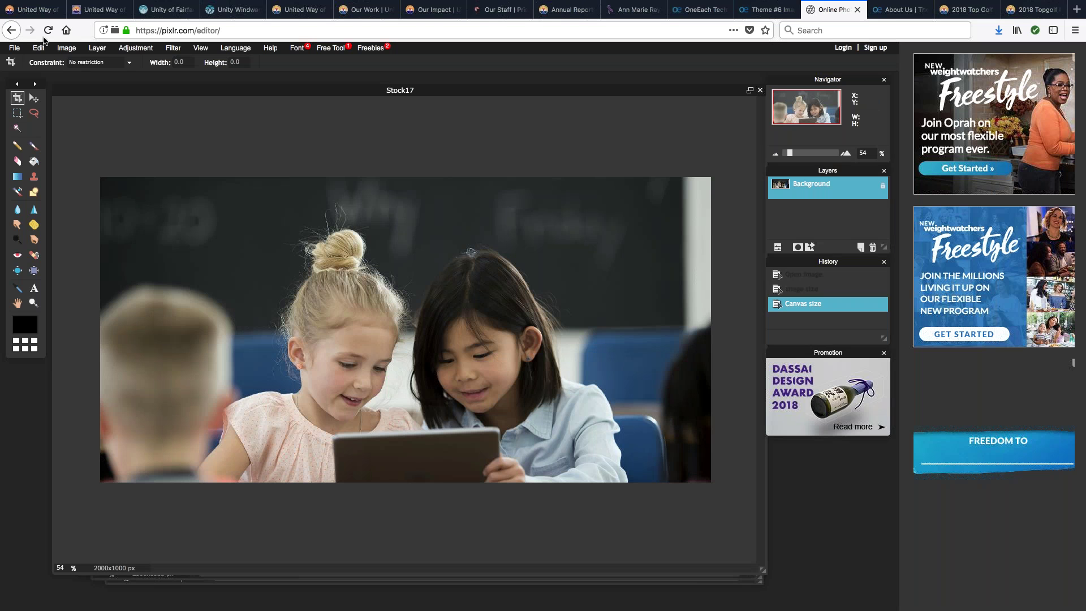
- Crop the Stock17 canvas to a height of 600 pixels, anchored at the bottom center
left_click(69, 50)
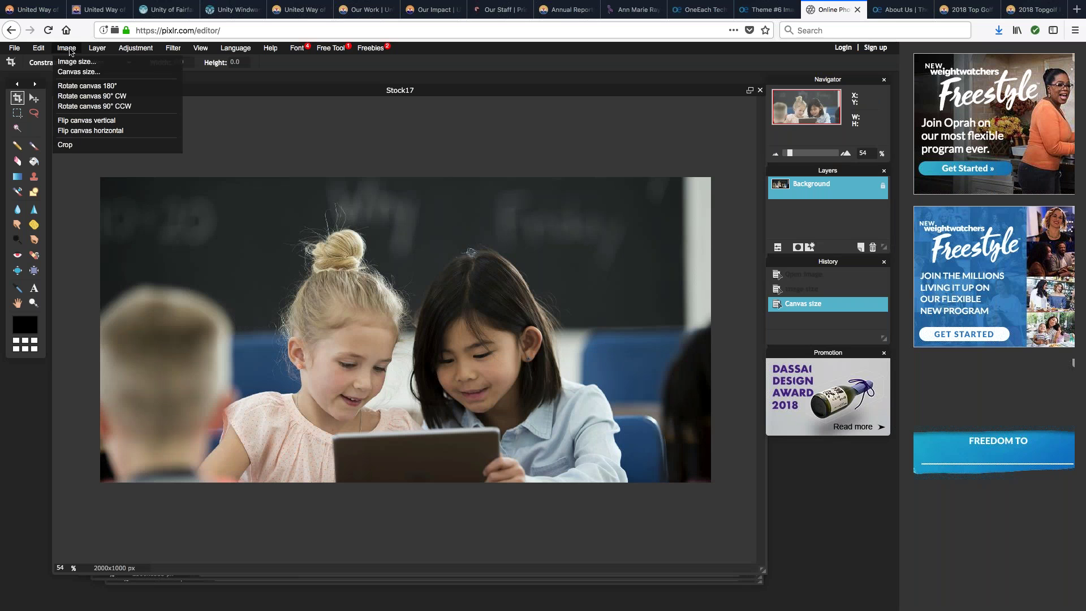
left_click(88, 73)
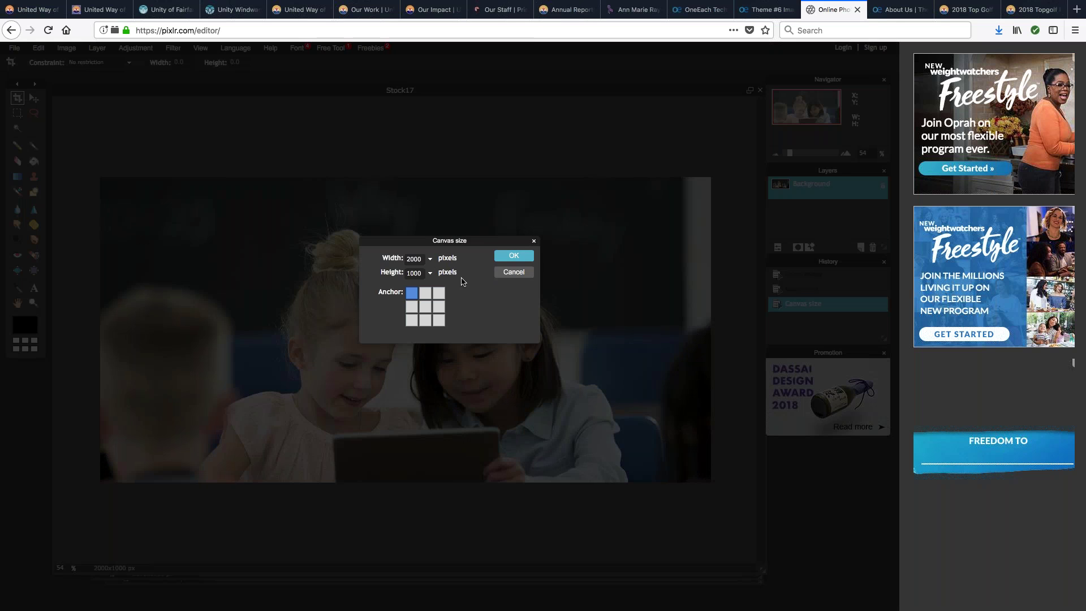
left_click(425, 320)
type("600")
left_click(514, 257)
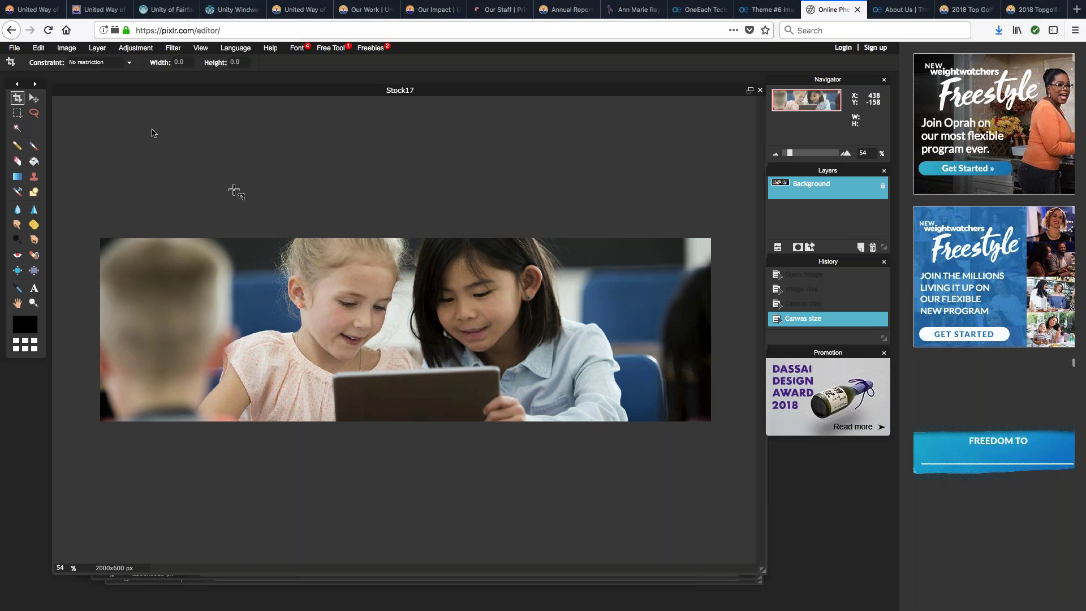
- Save the cropped banner image to the computer as a JPEG named "Top - Girls"
left_click(14, 48)
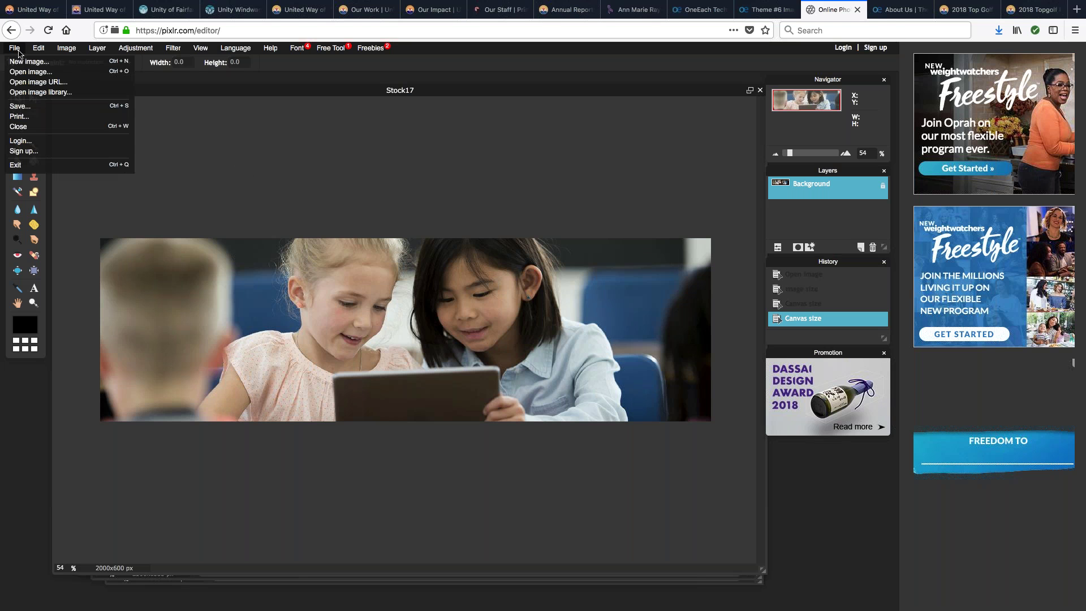
left_click(39, 107)
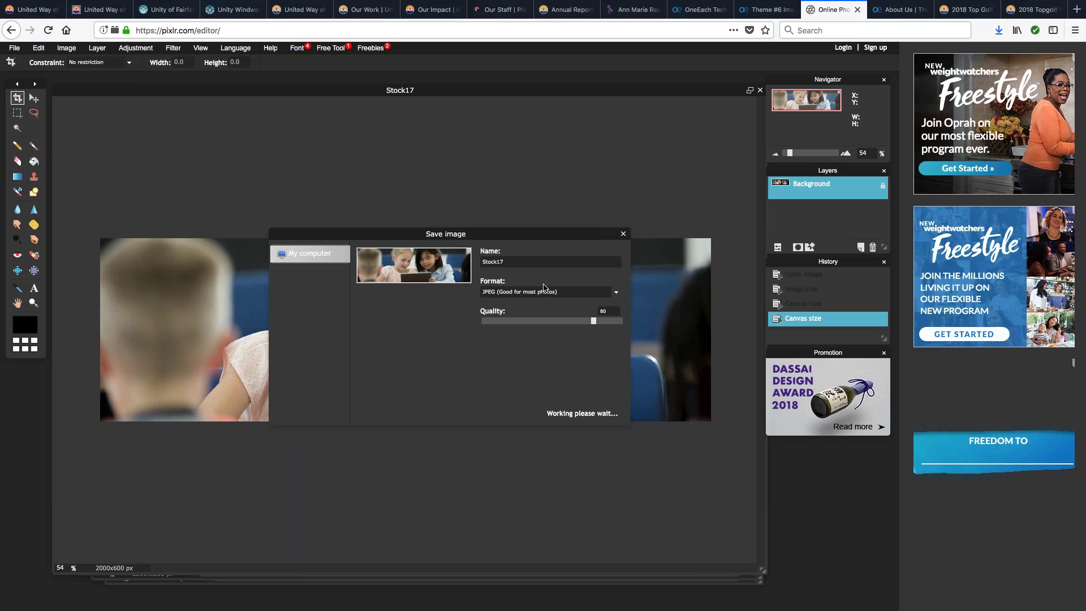
type("Top - Gl")
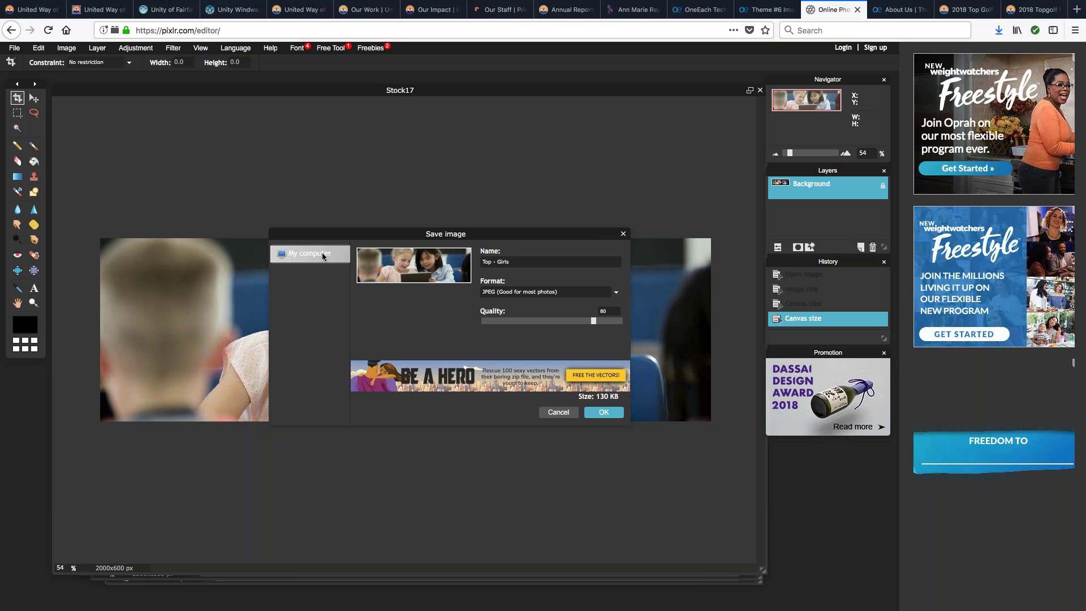
left_click(604, 413)
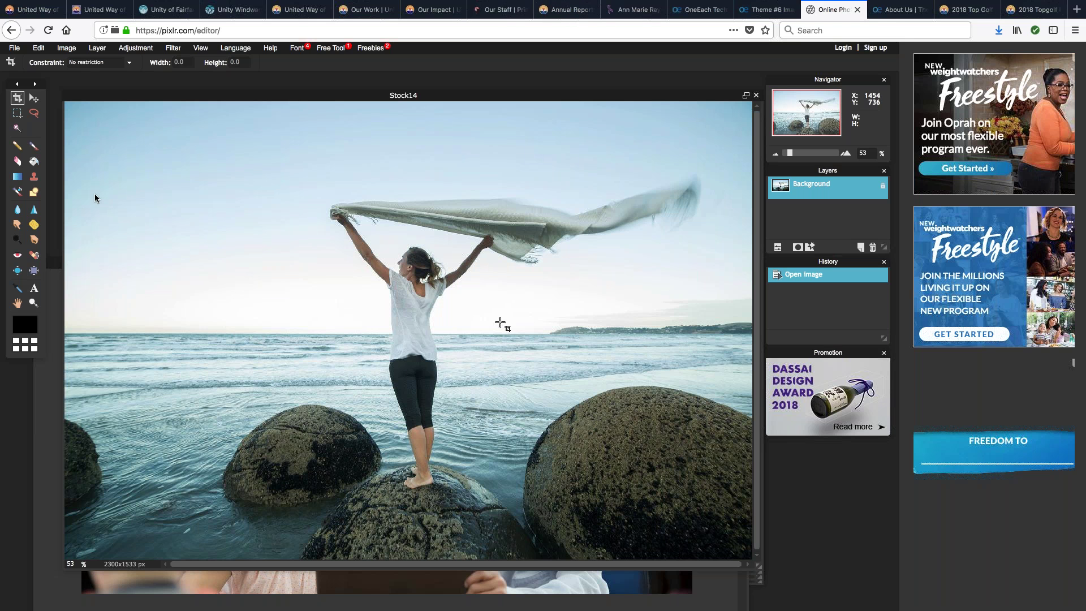
- Resize the Stock14 beach image to 800 pixels wide with constrained proportions
left_click(67, 50)
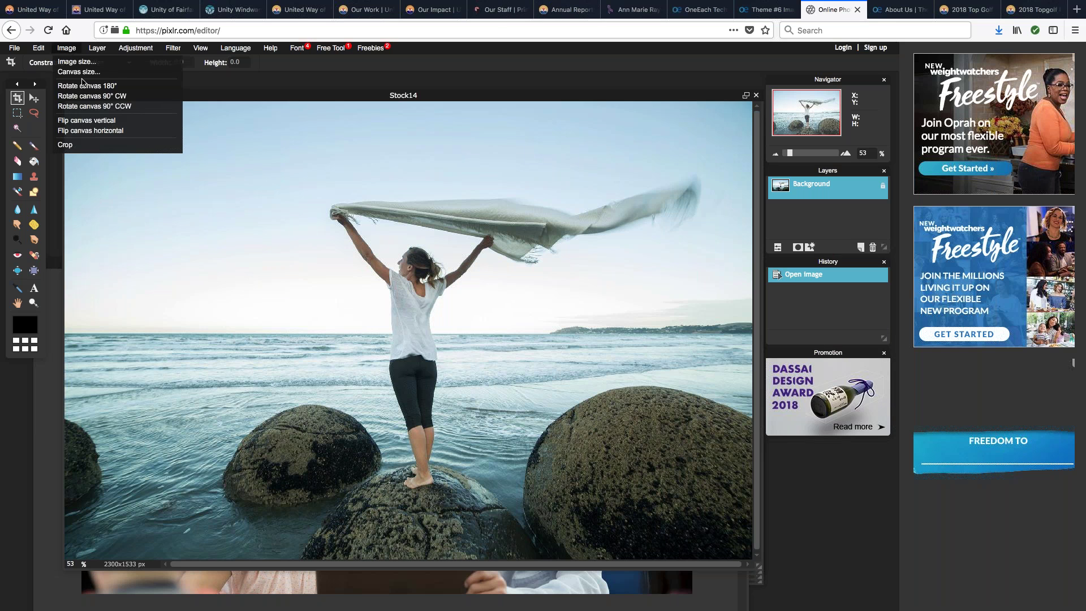
left_click(76, 62)
left_click(422, 260)
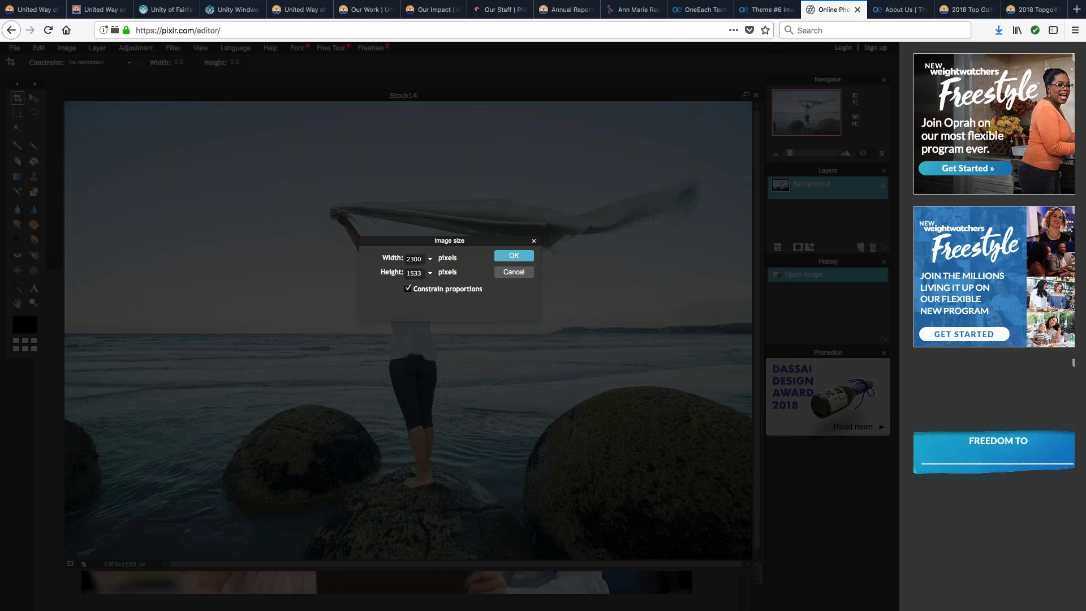
key("BackSpace")
key("BackSpace")
key("BackSpace")
key("BackSpace")
type("800")
left_click(524, 257)
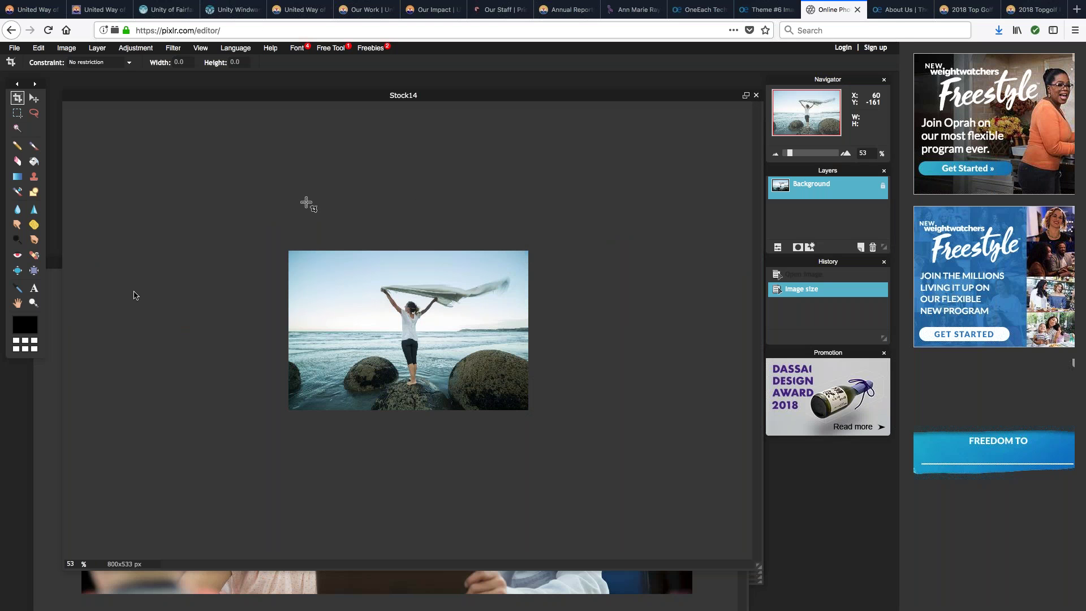
- Add the text "Our Mission" to the beach photo with center alignment and bold Verdana style
left_click(34, 289)
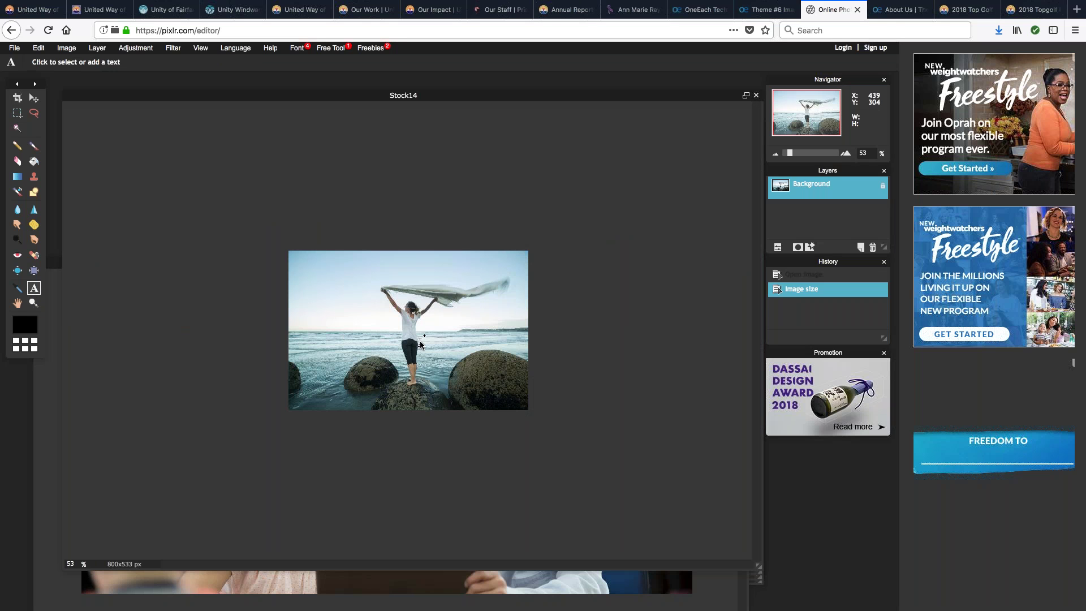
left_click(406, 331)
type("Our M")
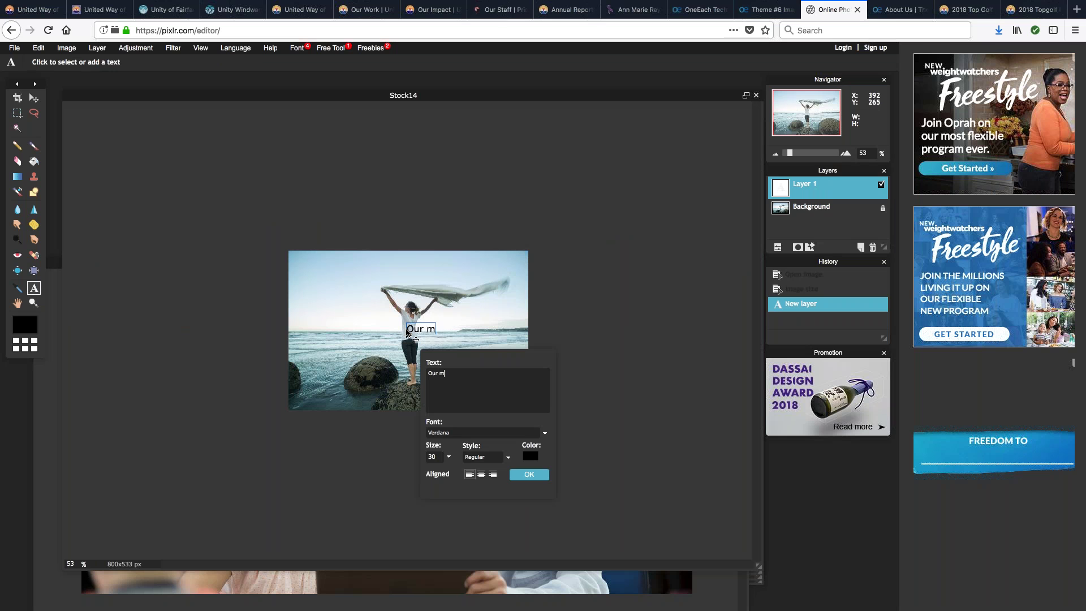
type("ission")
left_click(482, 474)
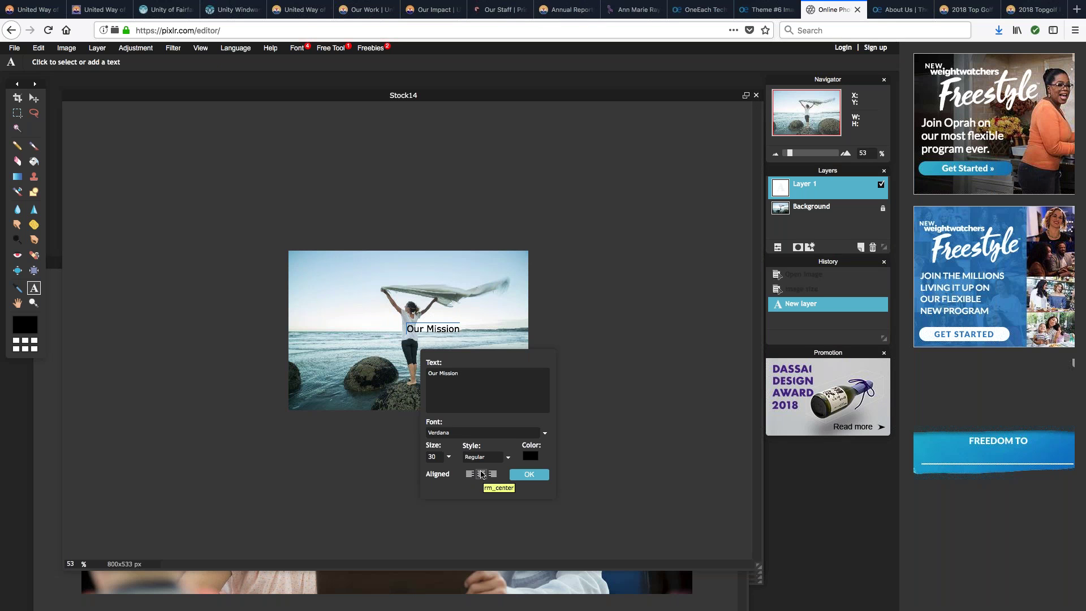
left_click(507, 457)
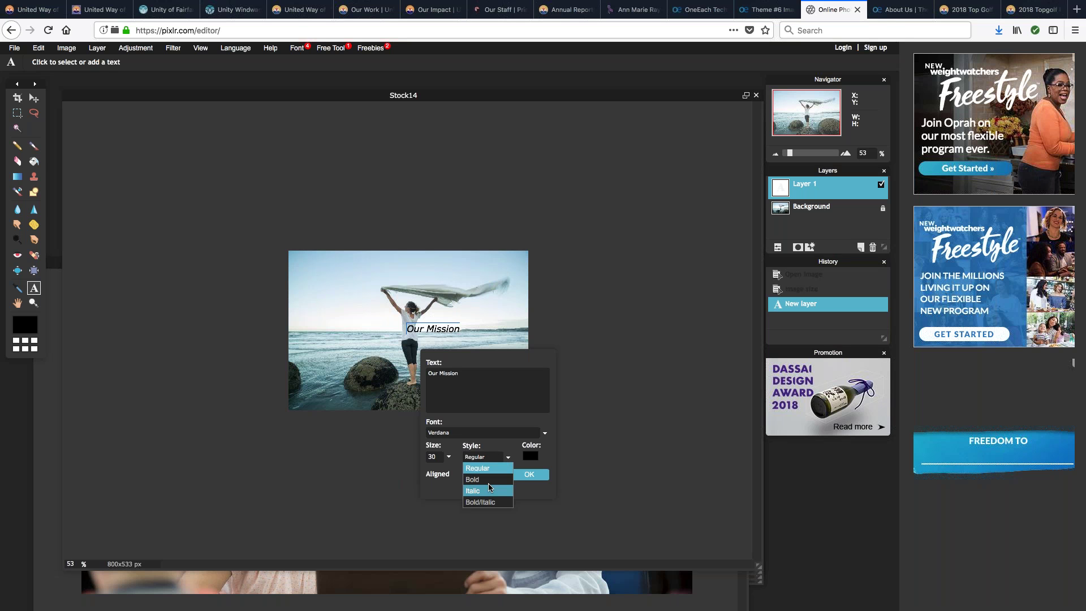
left_click(487, 480)
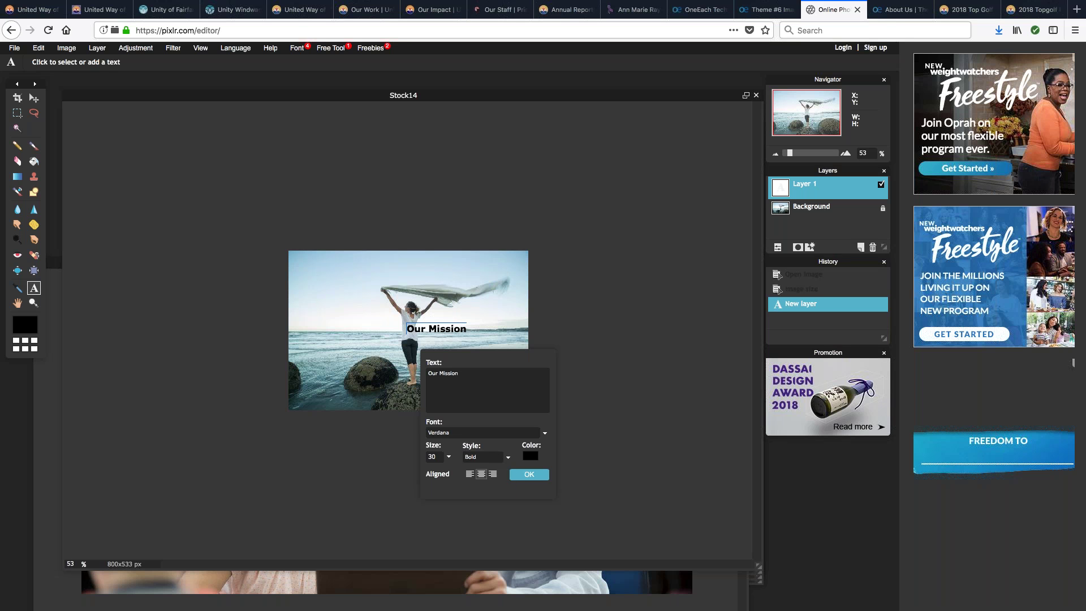
- Set the "Our Mission" text size to 100 and move the text to the middle of the photo
left_click(448, 456)
left_click_drag(403, 474, 402, 475)
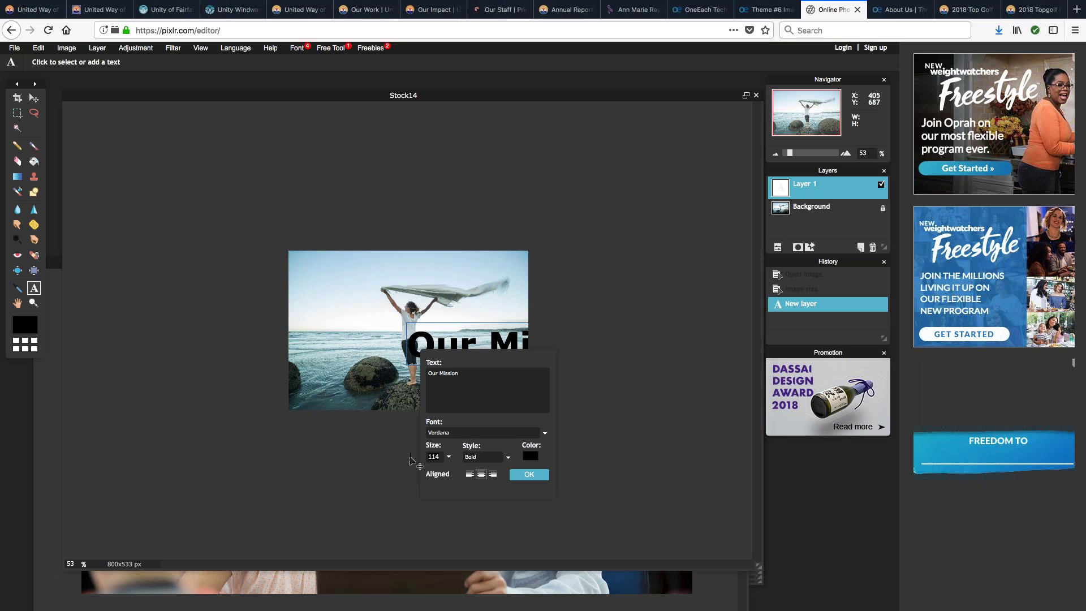
key("BackSpace")
key("BackSpace")
type("00")
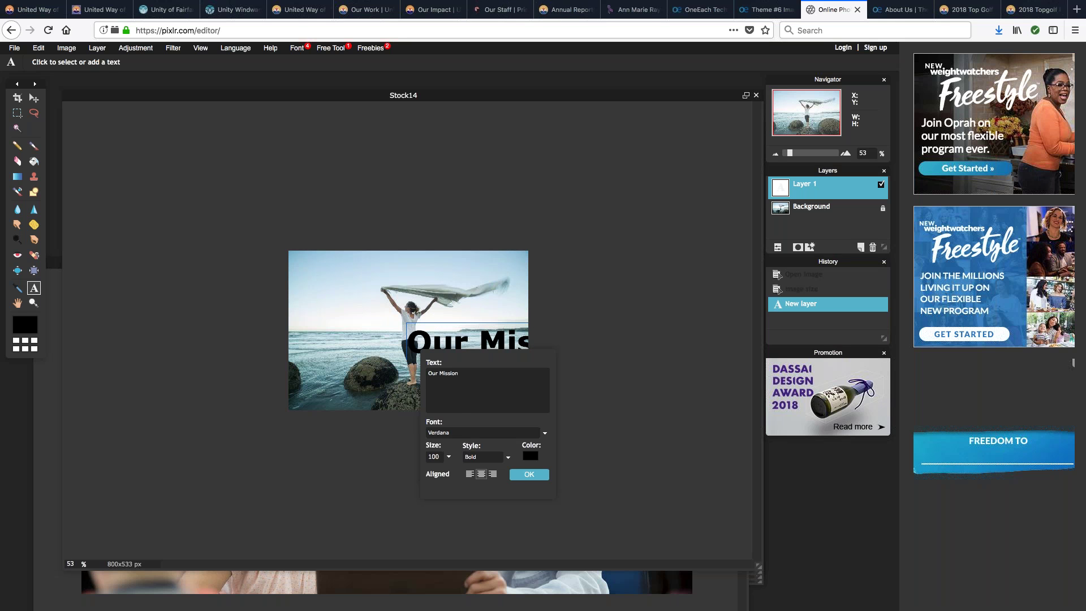
key("Return")
left_click(34, 98)
left_click_drag(493, 344, 401, 334)
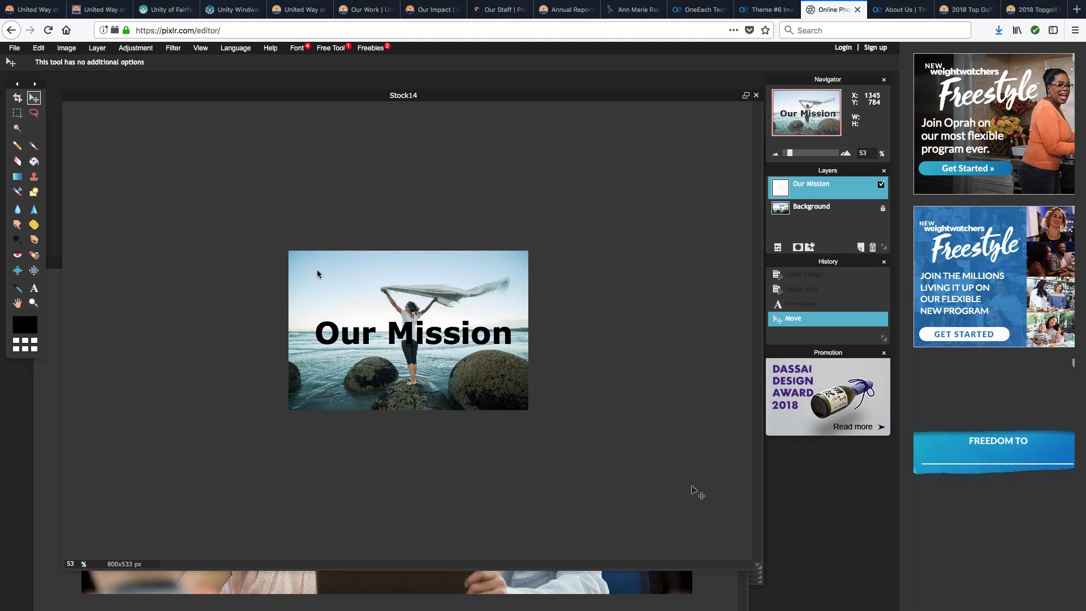
- Move the Stock14 window to uncover Stock13, and save the captioned image as a JPEG named "Our Mission 2"
left_click_drag(342, 96, 357, 143)
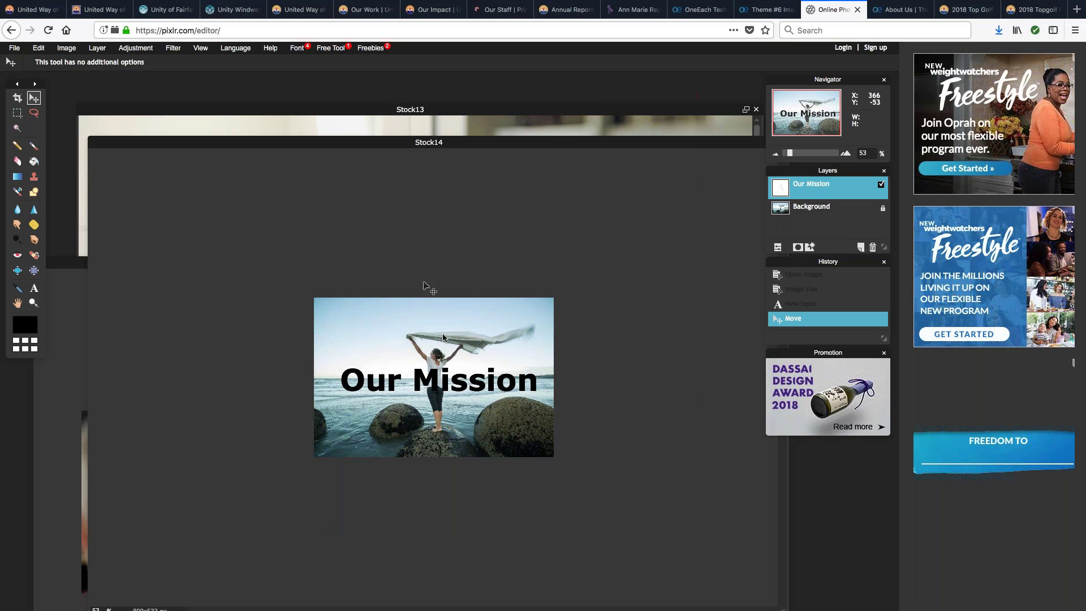
left_click_drag(226, 145, 204, 132)
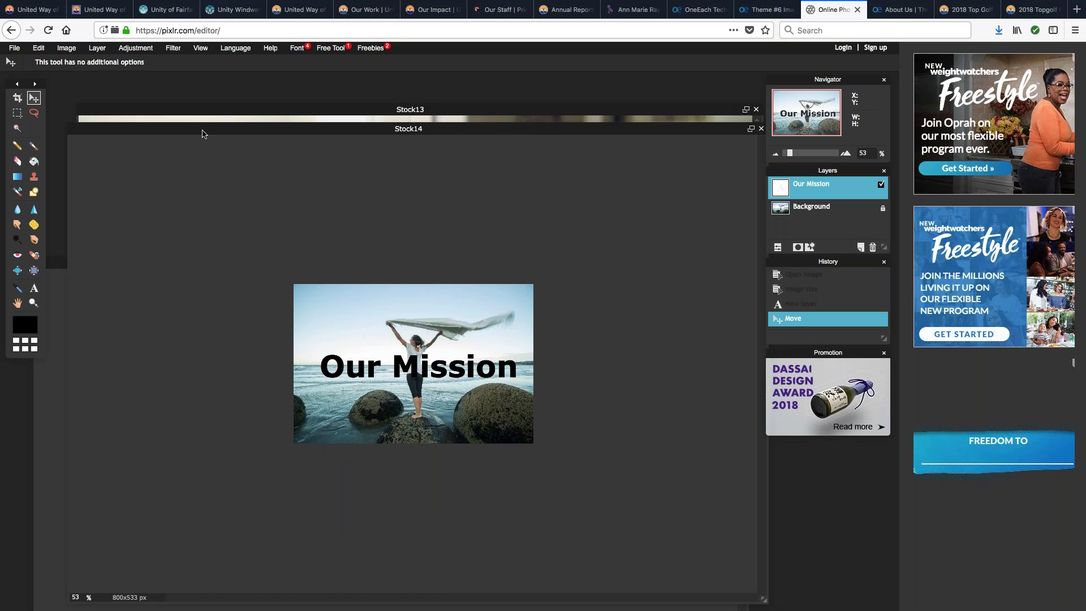
left_click(17, 51)
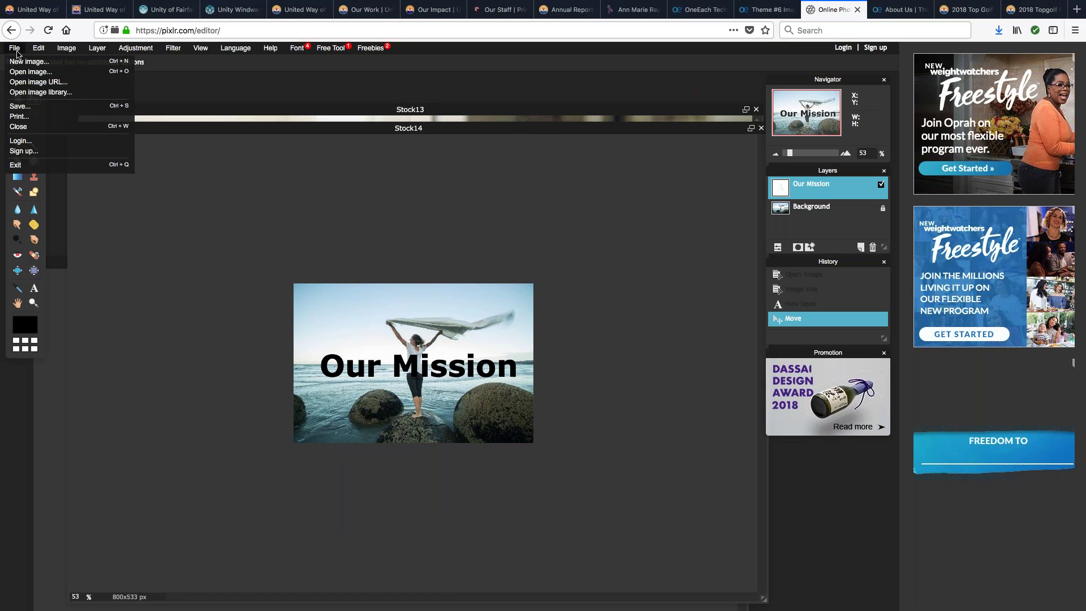
left_click(55, 108)
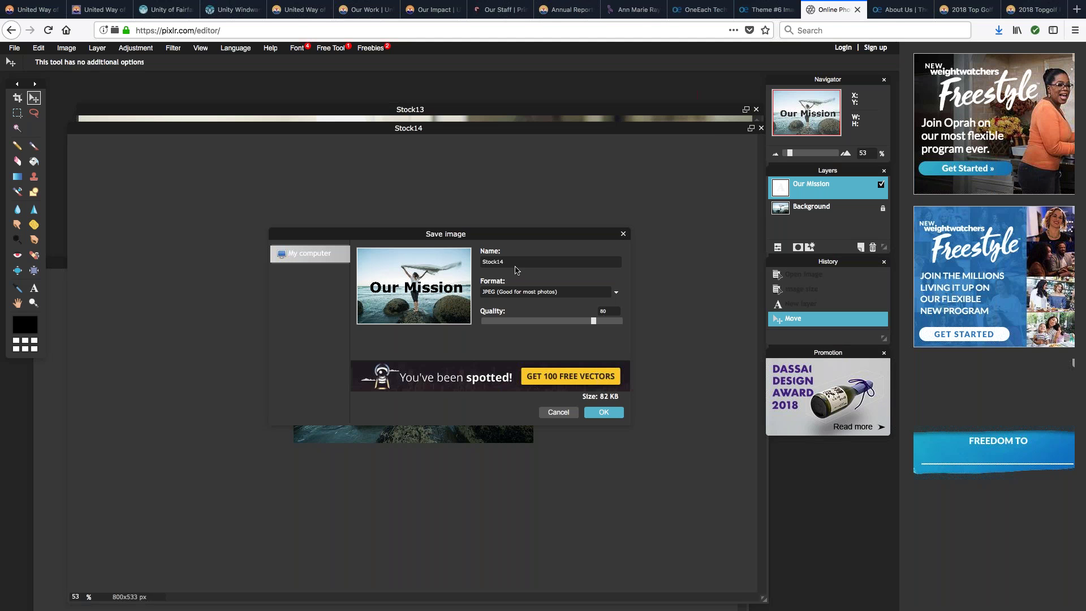
type("Our Mission 2")
left_click(607, 412)
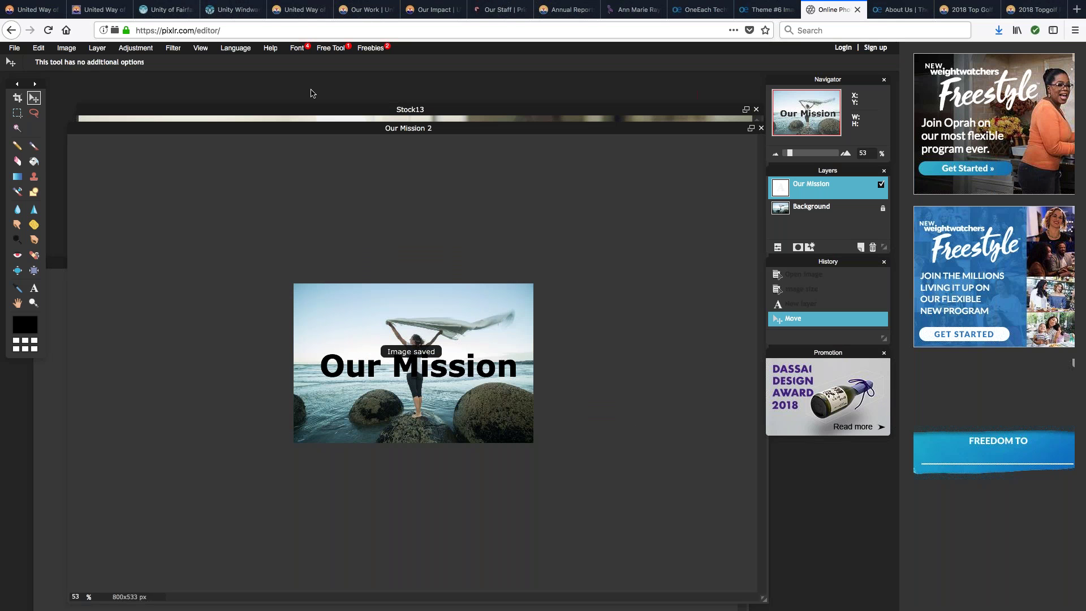
- Switch to the Stock13 image and resize it to 800 pixels wide with constrained proportions
left_click(338, 111)
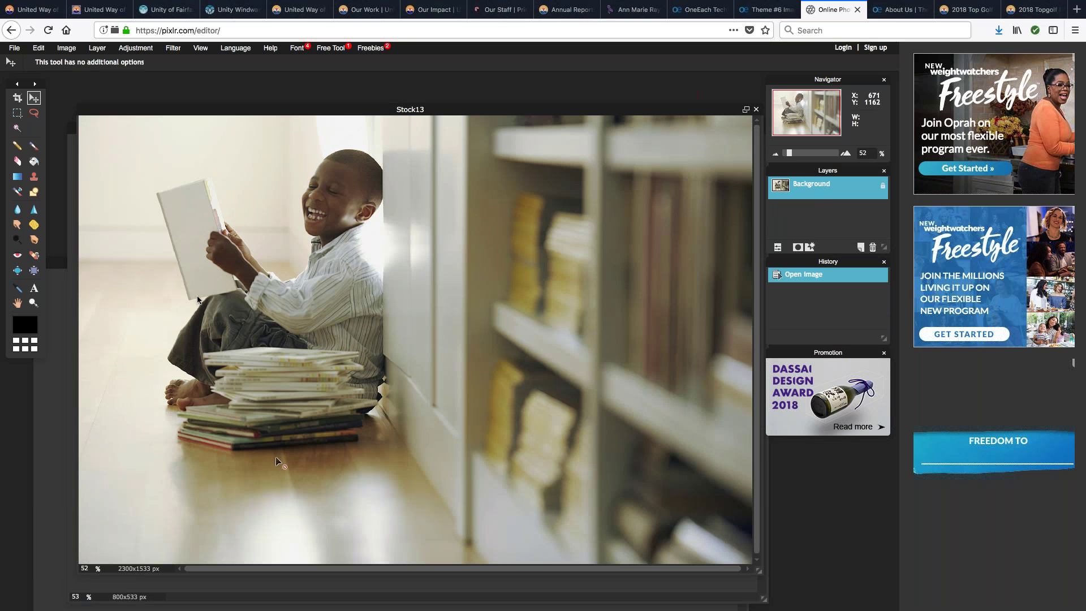
left_click_drag(541, 107, 519, 109)
left_click(66, 48)
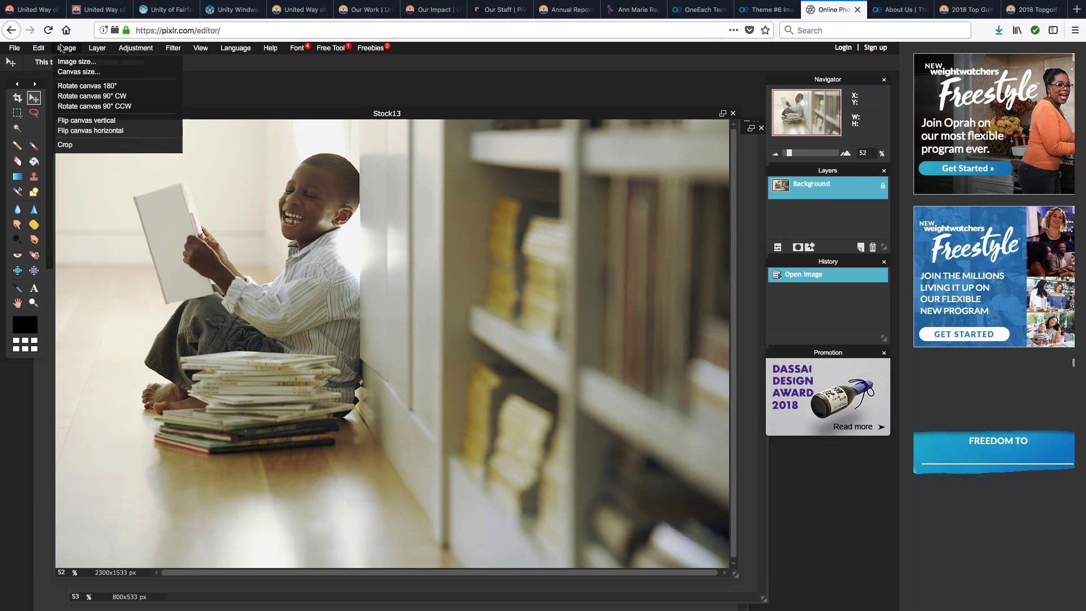
left_click(82, 66)
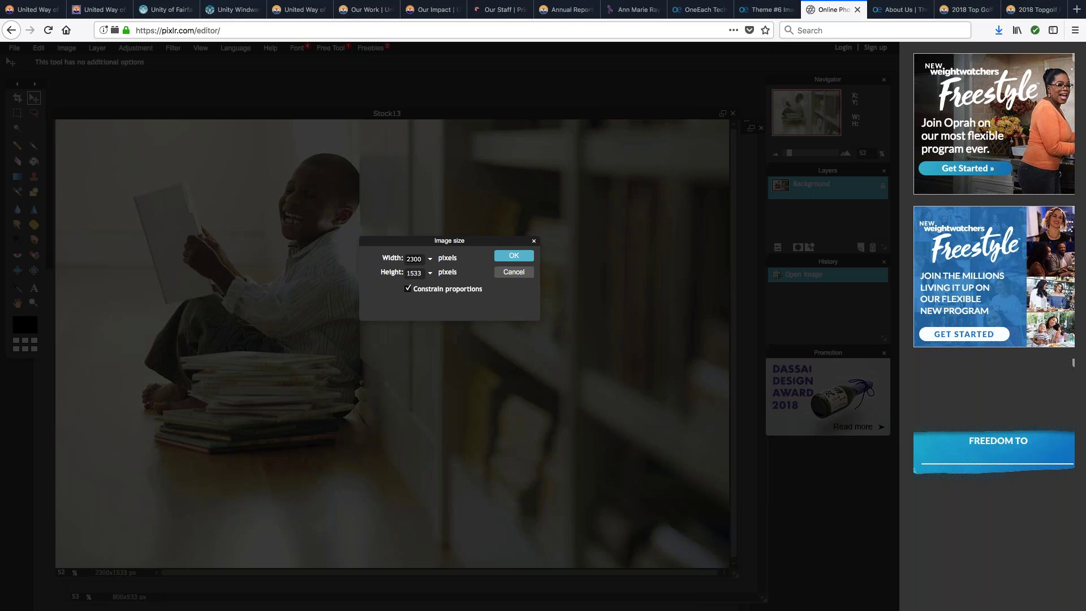
key("ctrl+a")
type("800")
left_click(511, 258)
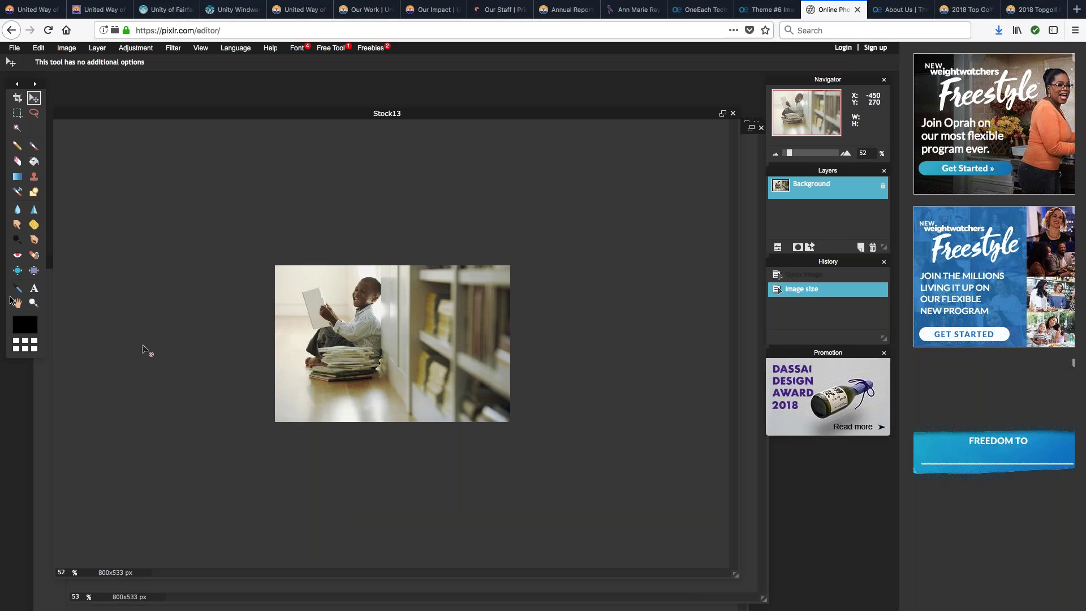
- Add the text "Our Vision" in bold Verdana to the Stock13 photo and move it to the middle of the image
left_click(34, 289)
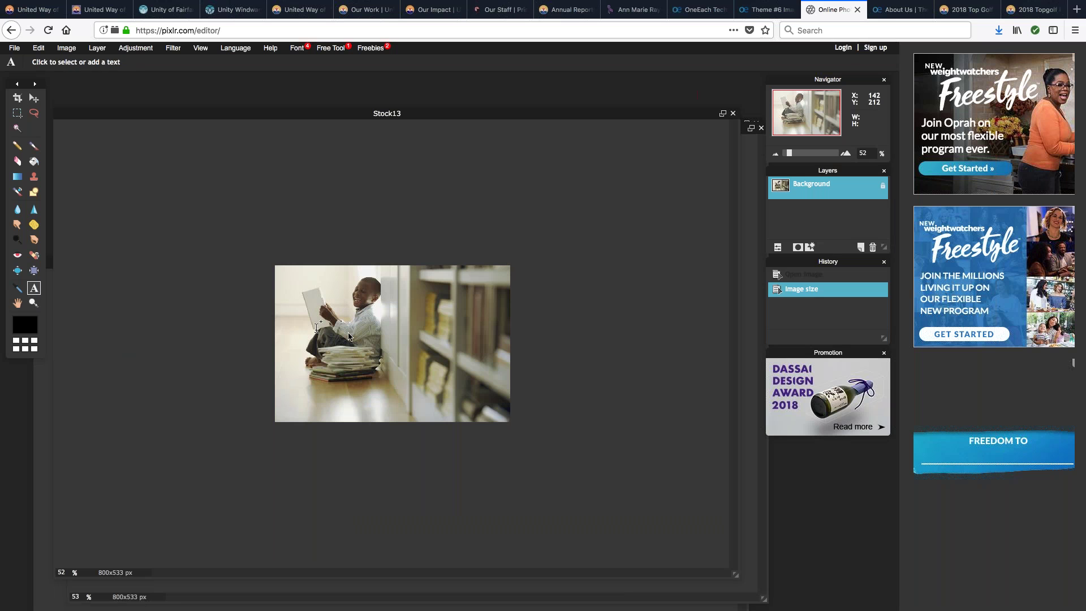
left_click(395, 332)
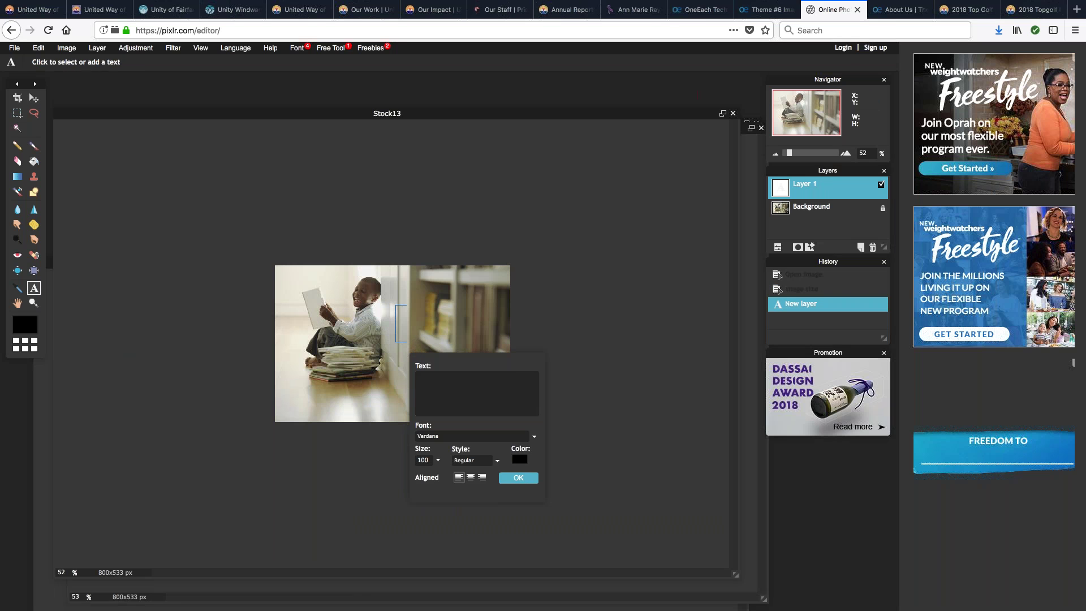
type("our Vision")
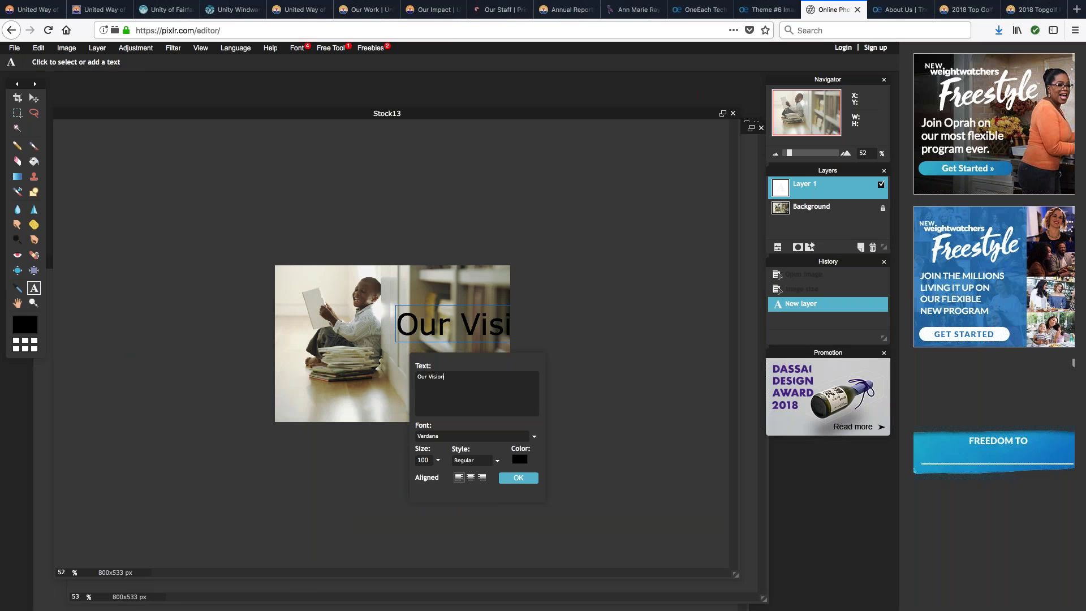
left_click(497, 461)
left_click(487, 479)
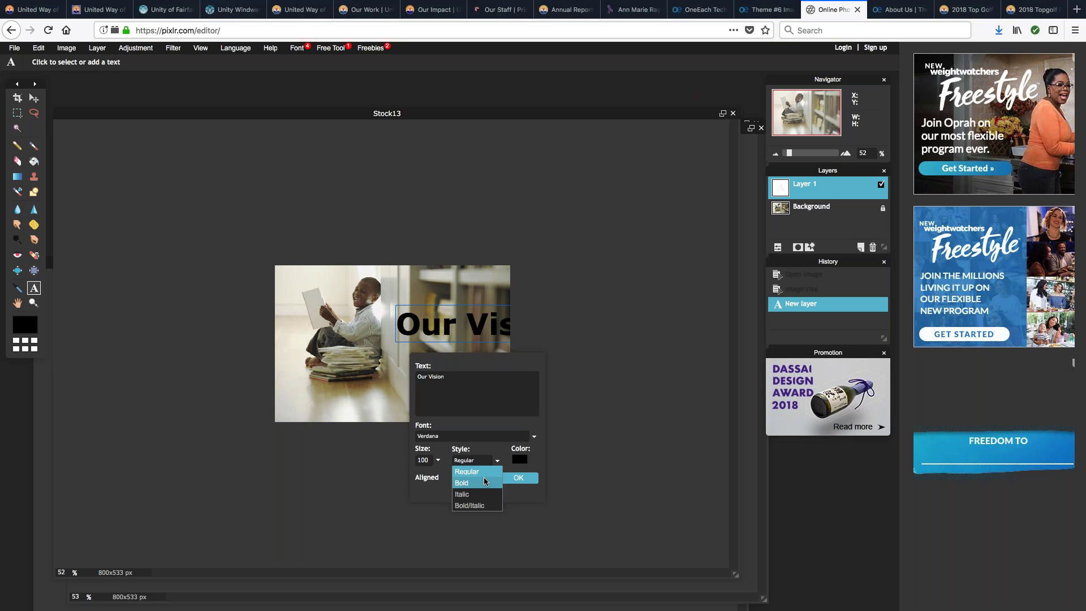
left_click(504, 478)
left_click(33, 100)
left_click_drag(477, 327, 386, 344)
- Save the captioned image to the computer as a JPEG named "Our Vision 2"
left_click(14, 48)
left_click(41, 109)
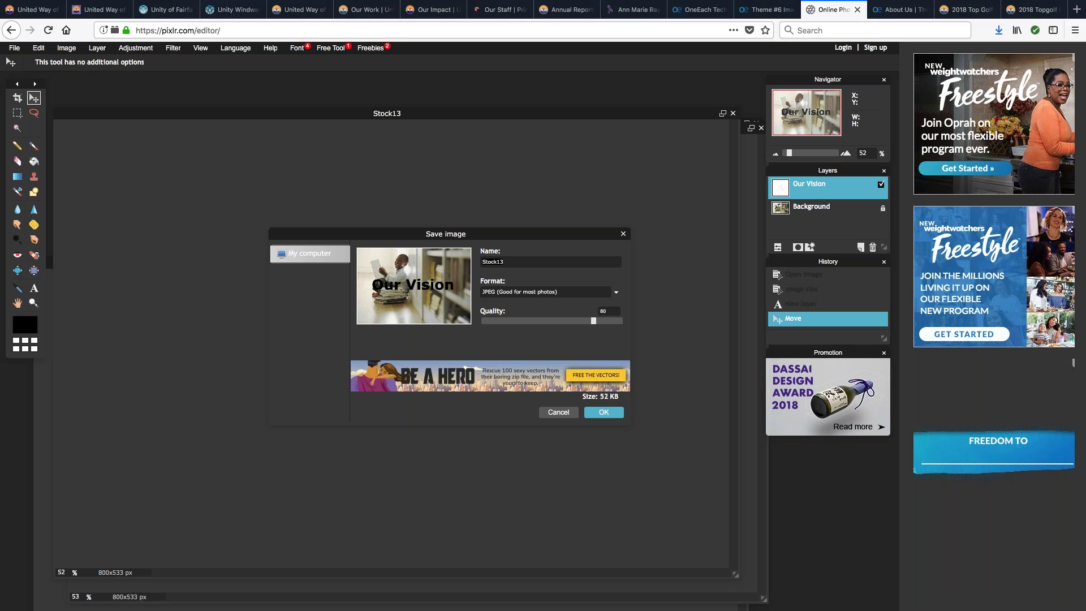
type("Our Vision 2")
left_click(600, 416)
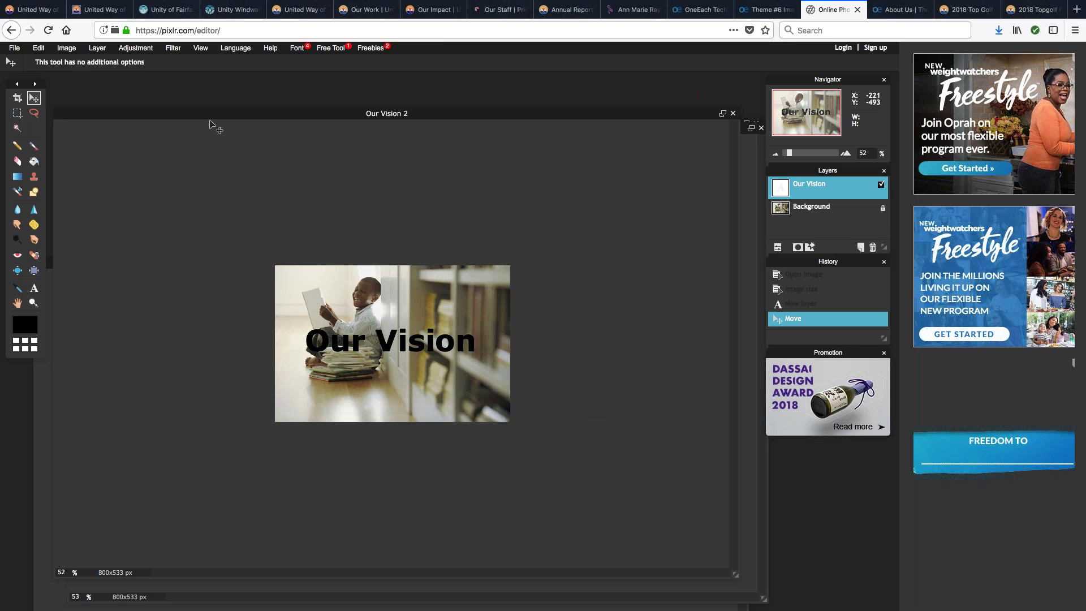
- Move the Our Vision 2 and Stock12 windows out of the way and bring the Stock9 image to the front
left_click_drag(313, 113, 339, 157)
left_click(339, 138)
left_click(367, 128)
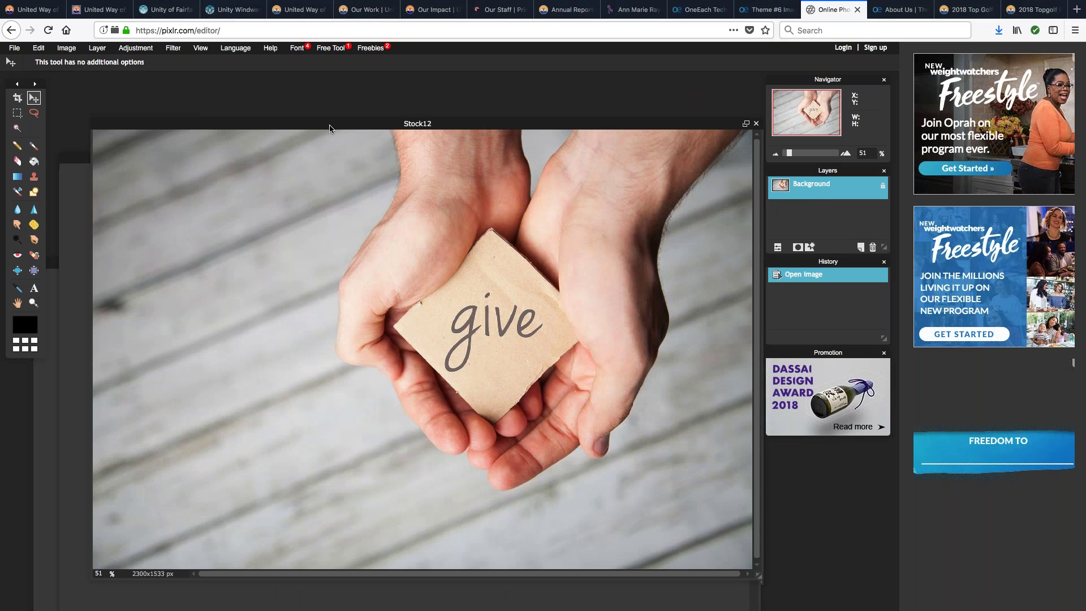
left_click_drag(331, 128, 315, 212)
left_click(362, 145)
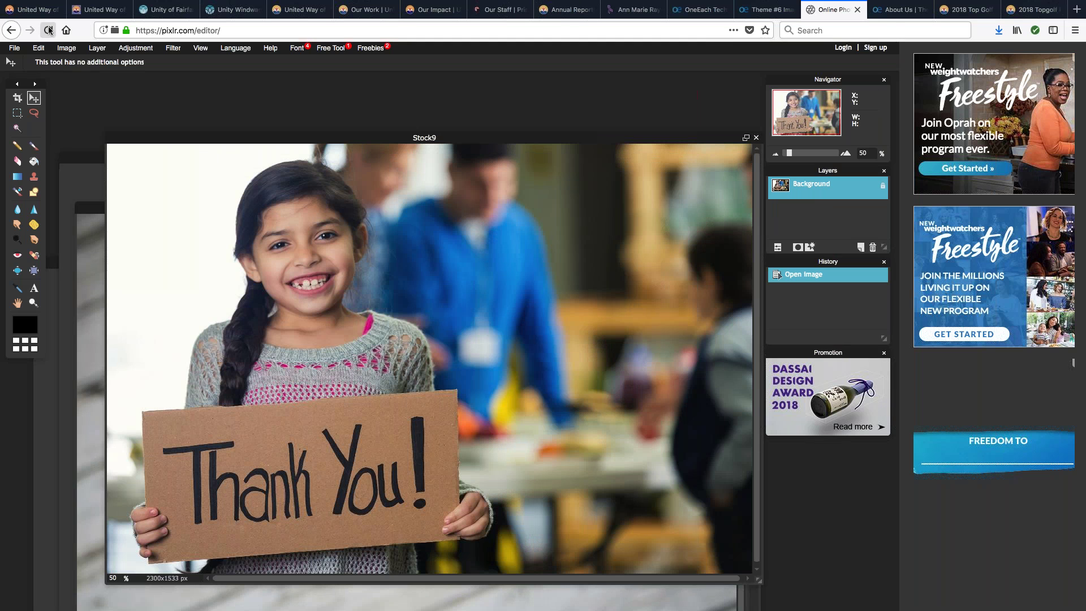
- Resize the Stock9 image to 800 pixels wide with constrained proportions
left_click(66, 48)
left_click(71, 62)
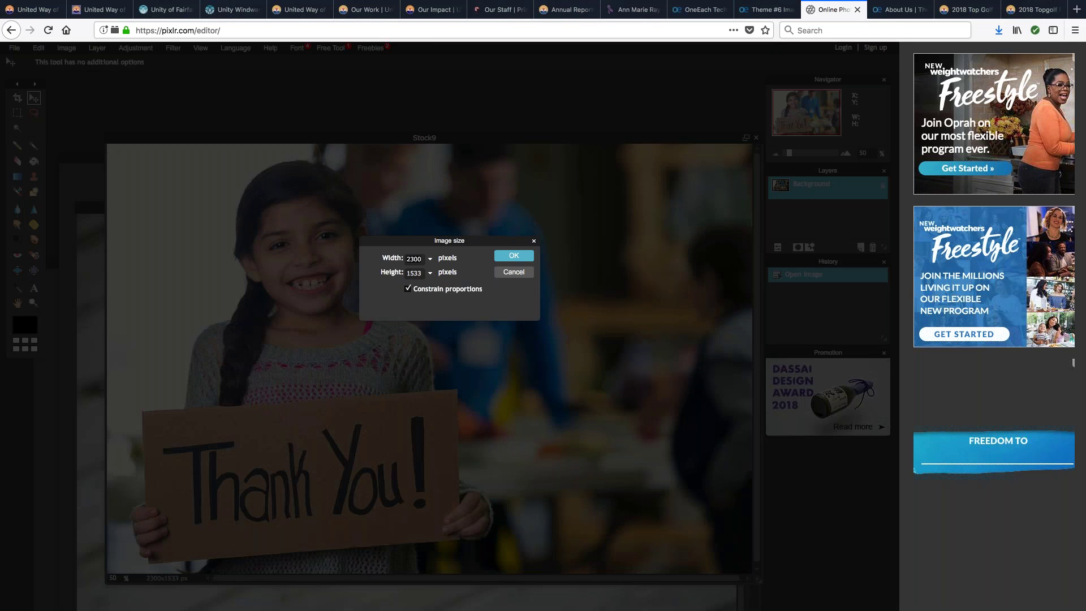
key("ctrl+a")
type("800")
left_click(514, 257)
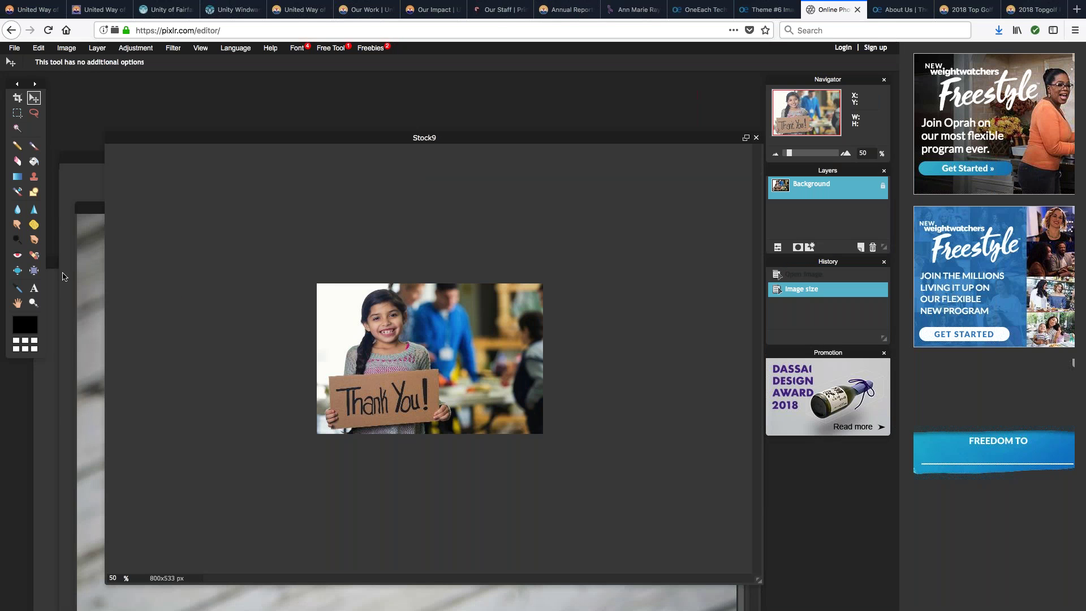
- Add the text "Our Goals" in bold Verdana to the Stock9 photo and move it to the middle of the image
left_click(33, 288)
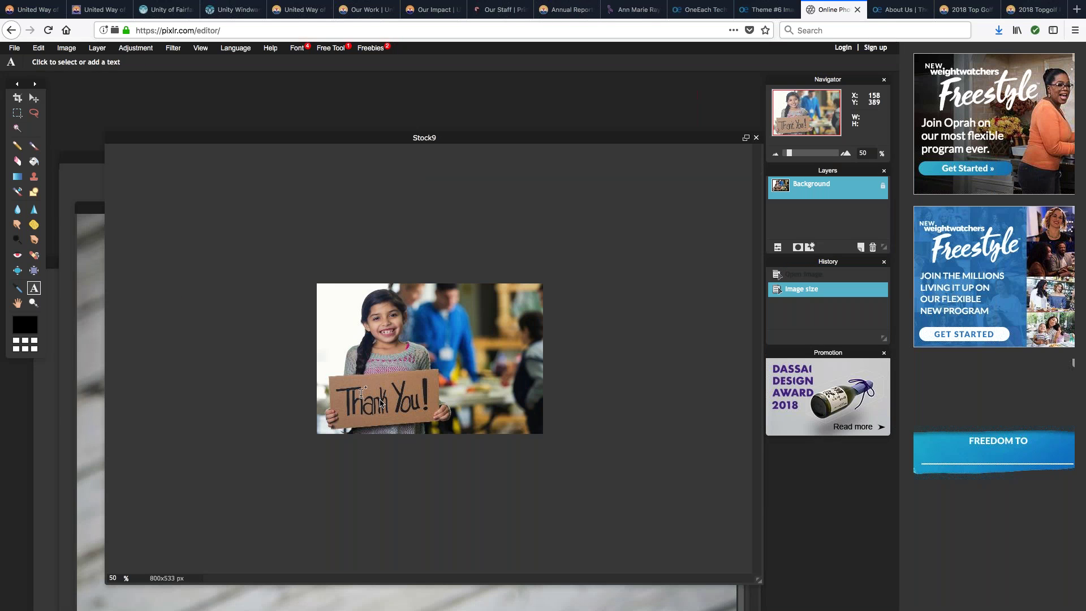
left_click(425, 351)
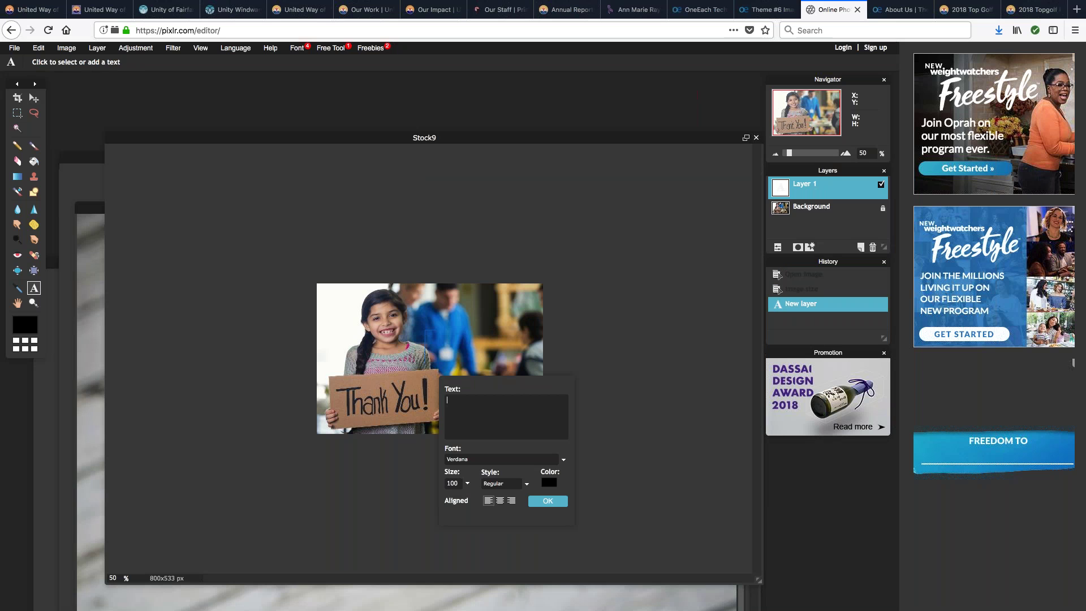
type("Our Goals")
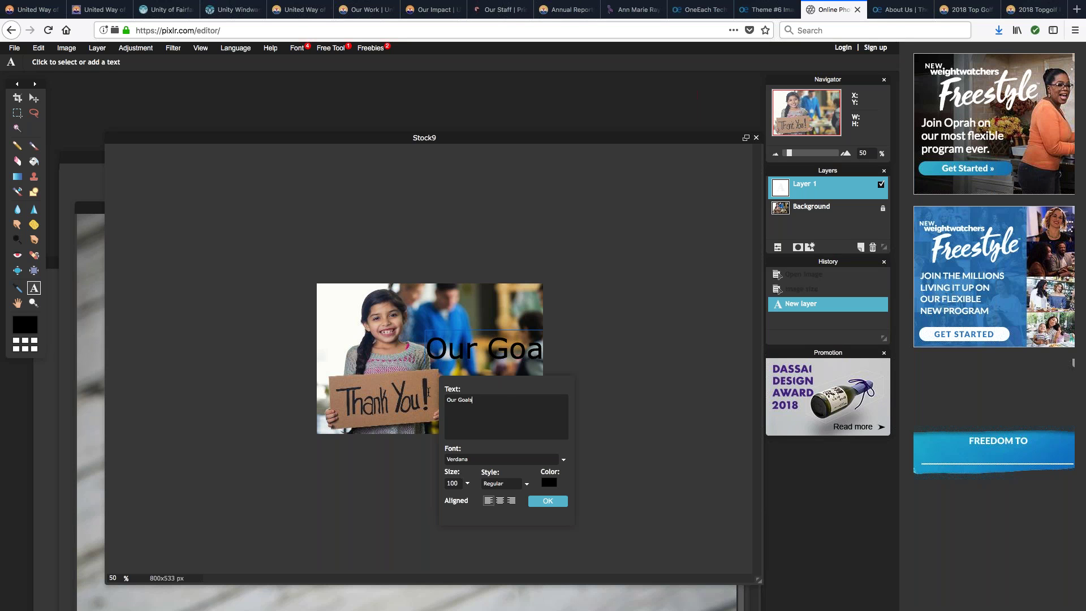
key("ctrl+a")
left_click(527, 484)
left_click(501, 504)
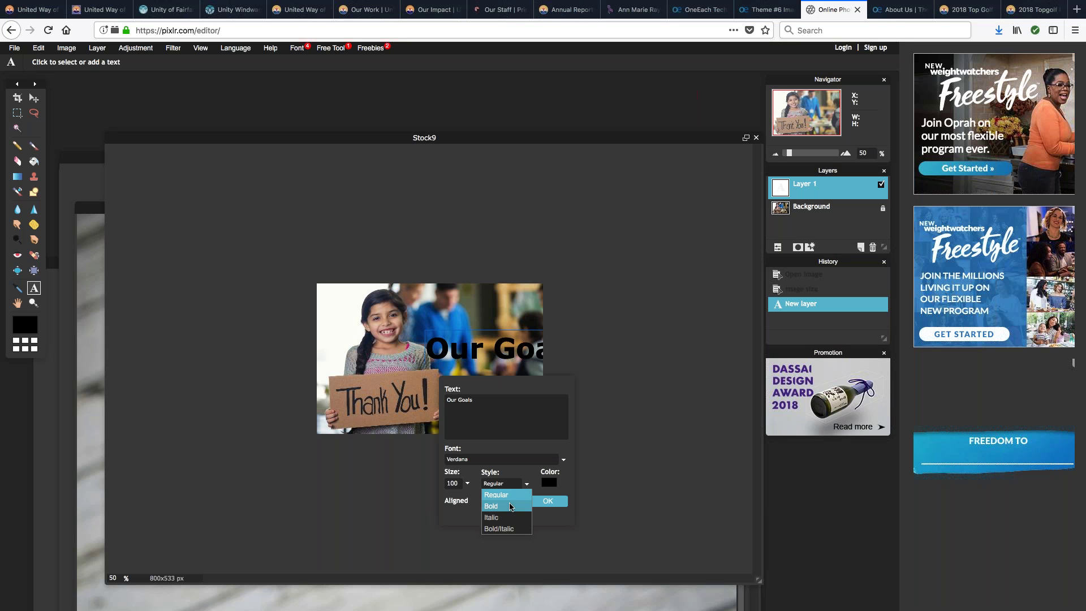
left_click(541, 501)
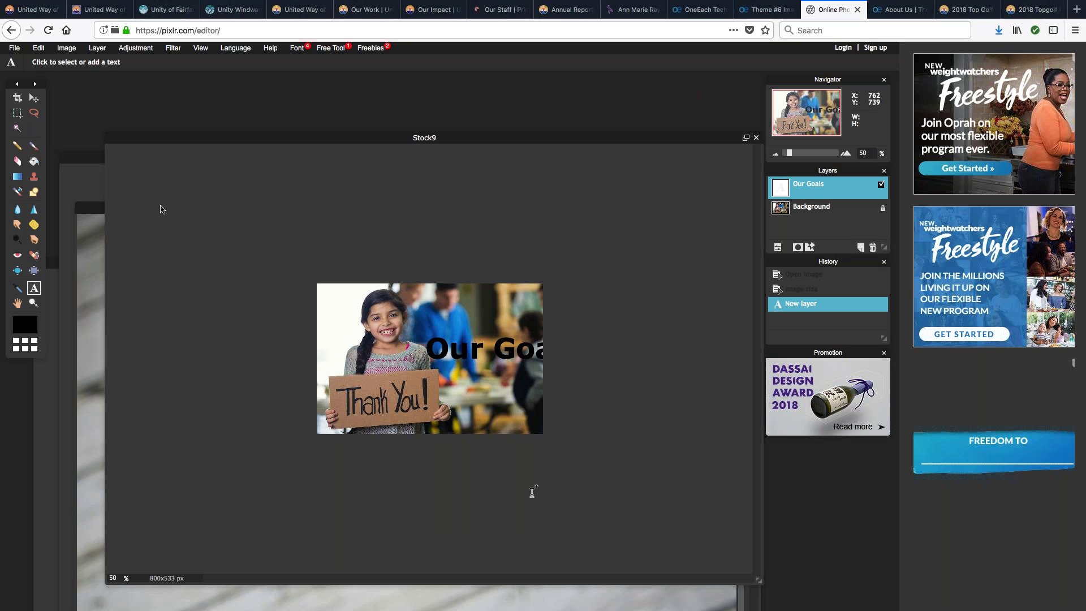
left_click(33, 98)
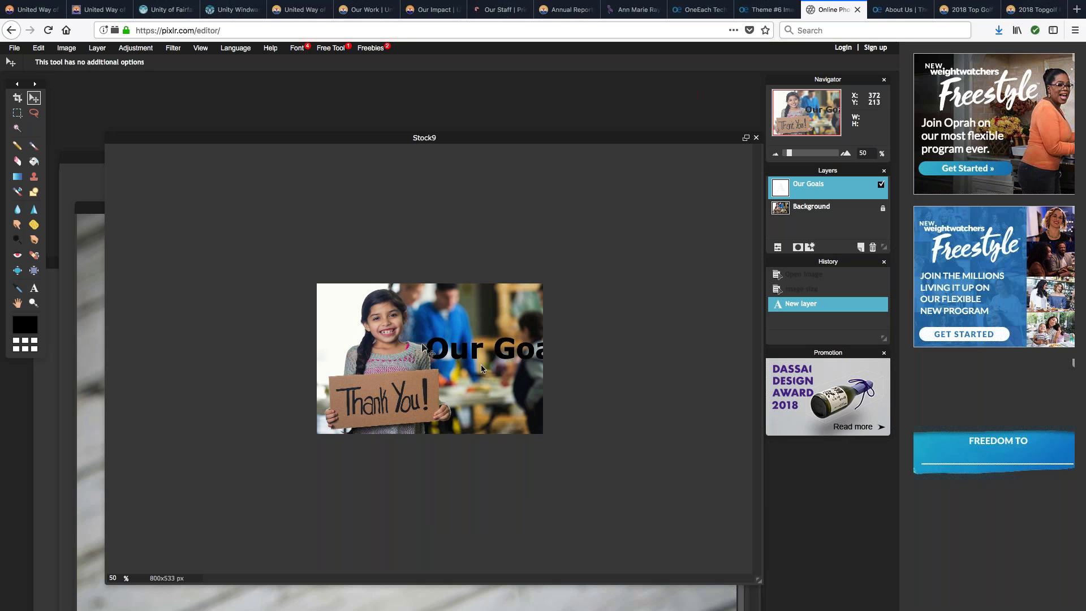
left_click_drag(499, 349, 430, 357)
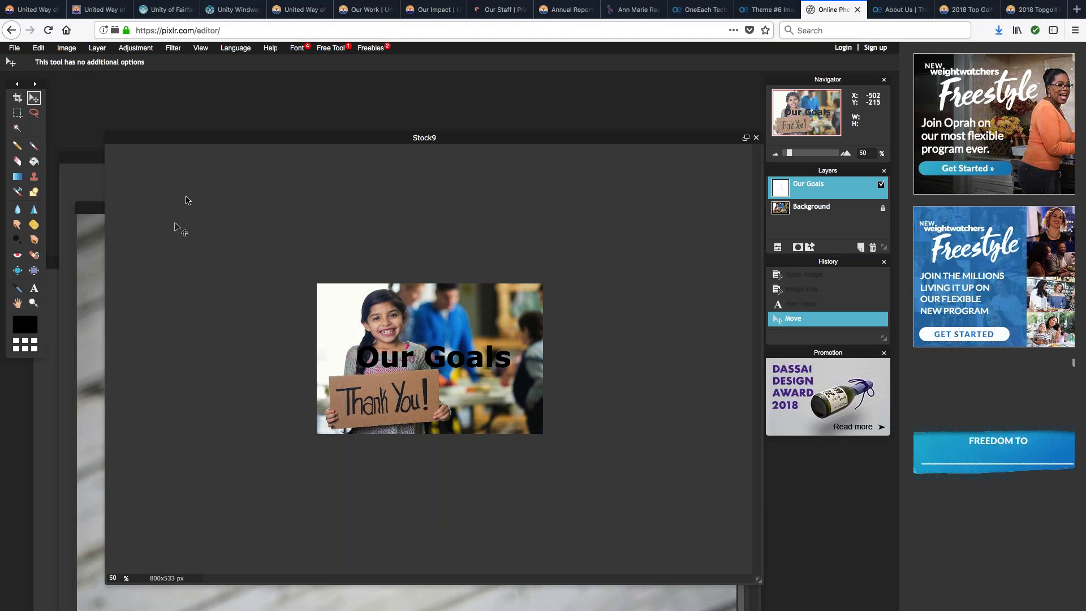
- Save the captioned image to the computer as a JPEG named "Our Goals 2"
left_click(14, 48)
left_click(28, 106)
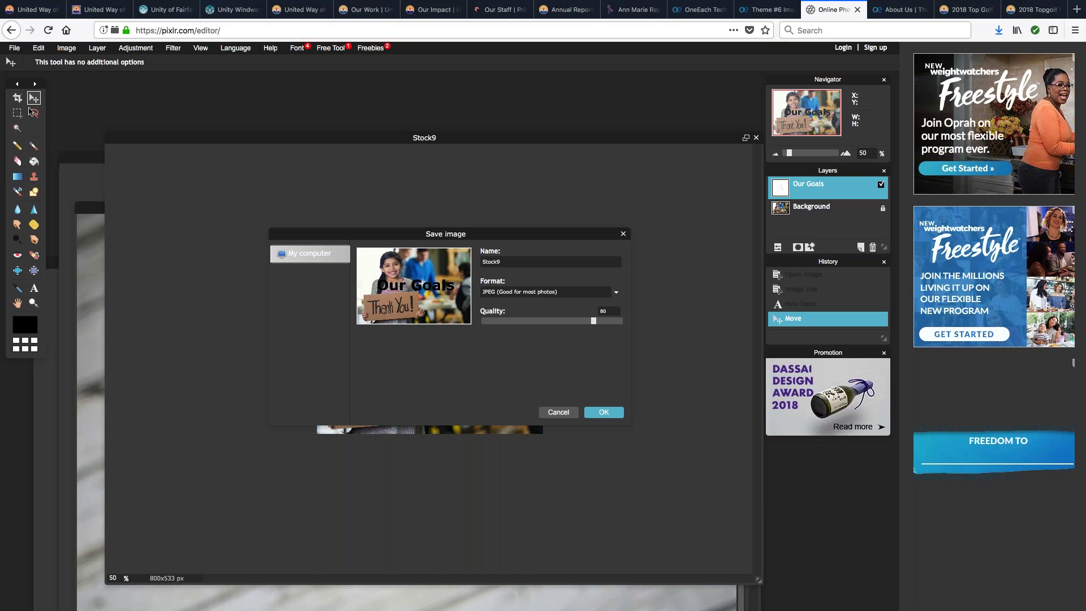
double_click(520, 259)
type("Our Goals")
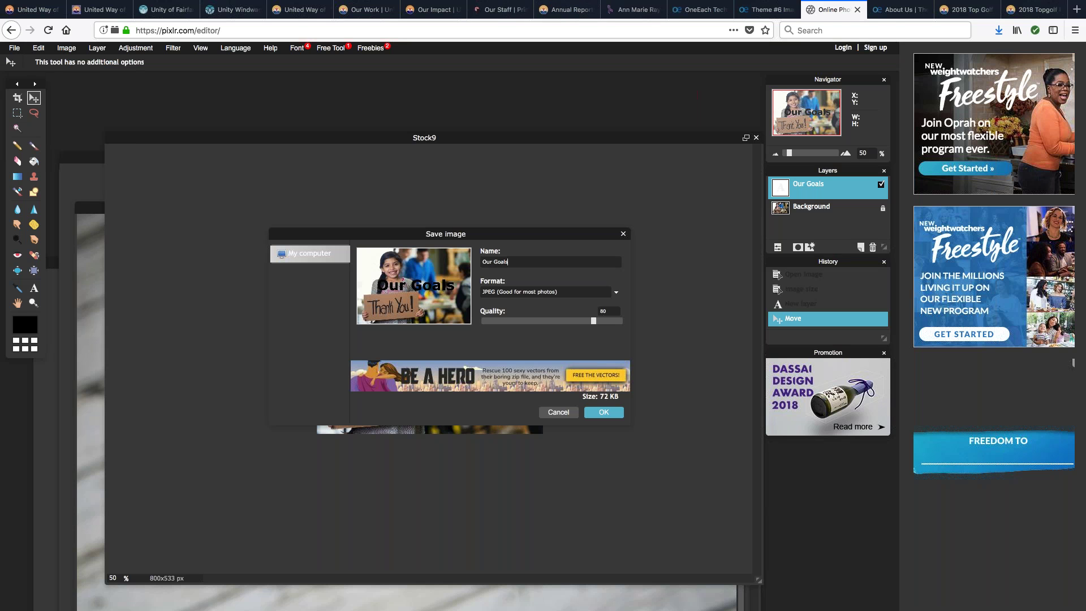
type(" 2")
left_click(604, 412)
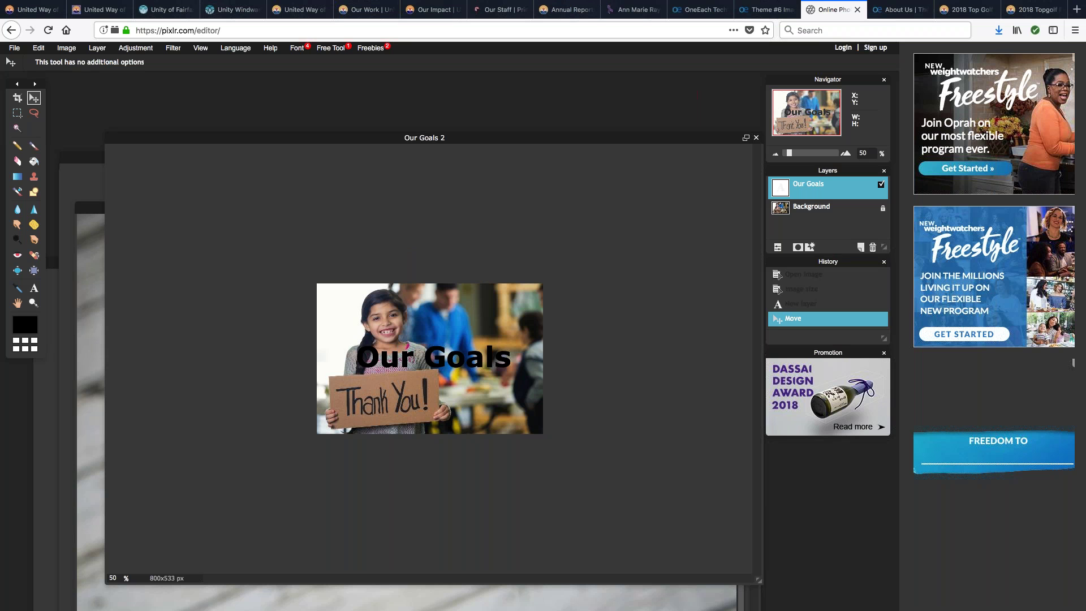
- Switch to the website's About Us page, open it for editing and place the cursor in the body above the "Our Mission" heading
left_click(904, 10)
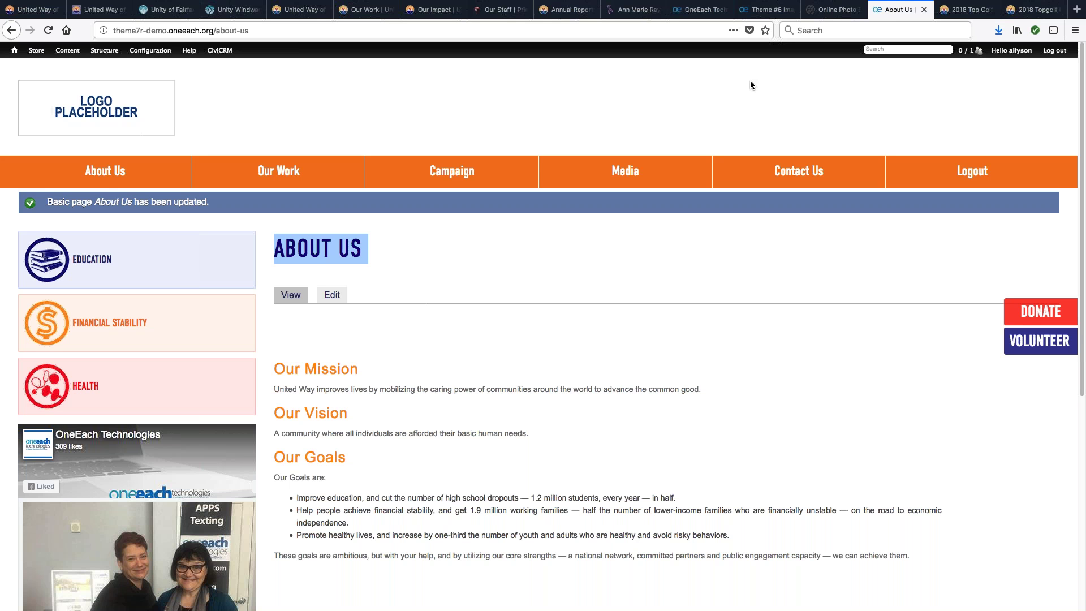
left_click(439, 272)
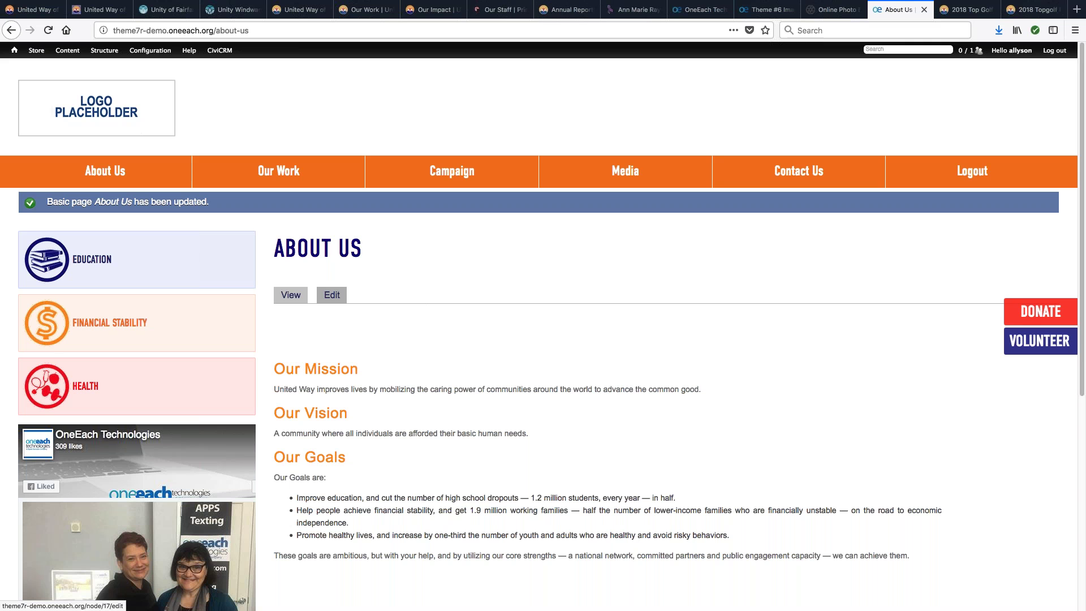
left_click(333, 296)
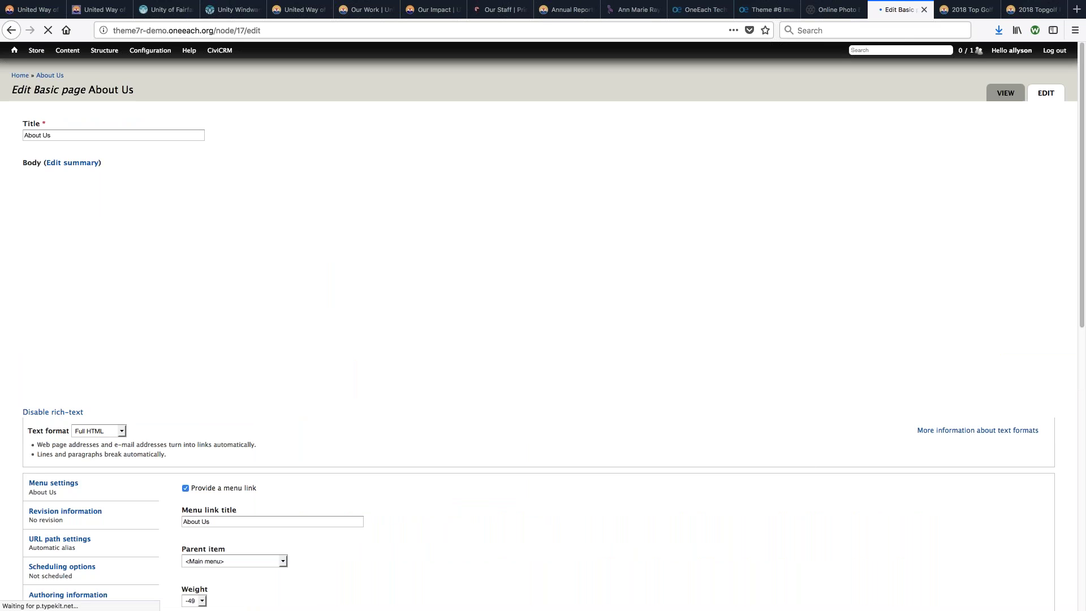
left_click(177, 199)
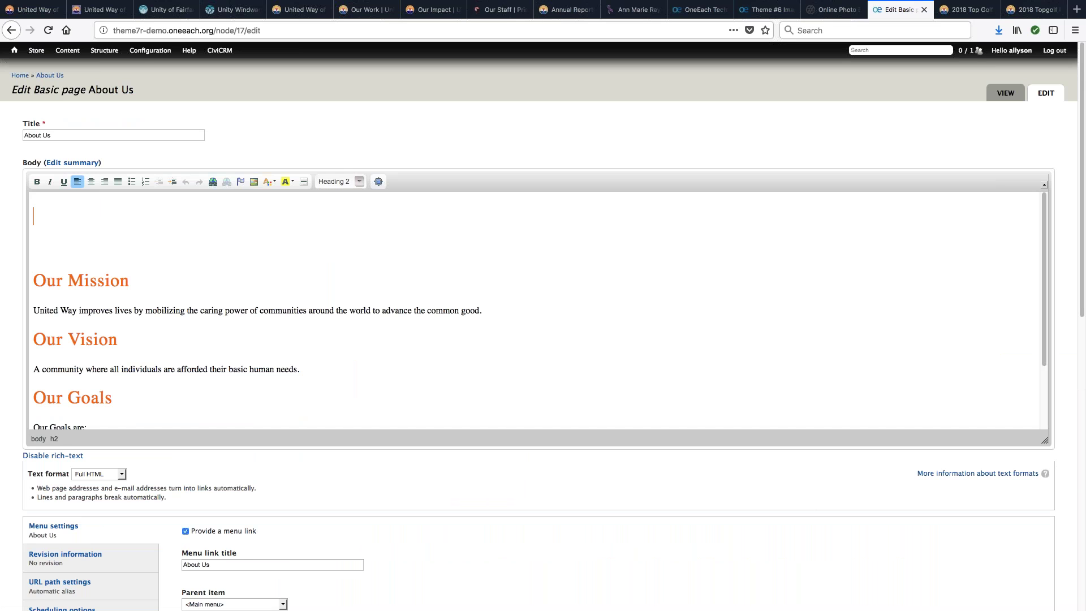
- Upload Top - Girls.jpg from the Desktop to the site's file browser and choose it as the image for the page body
left_click(254, 182)
left_click(625, 250)
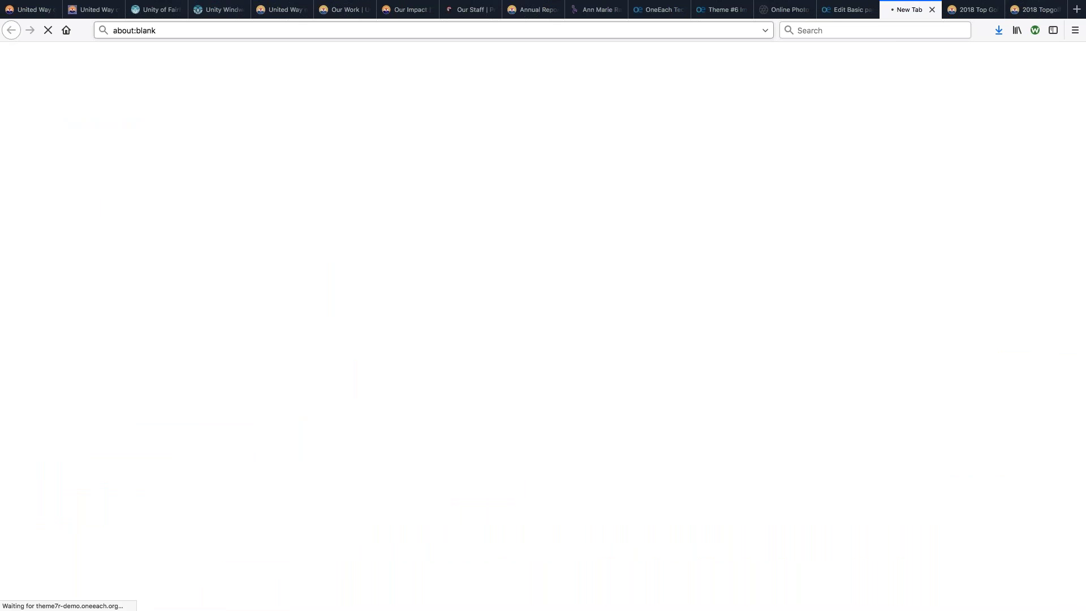
left_click(20, 51)
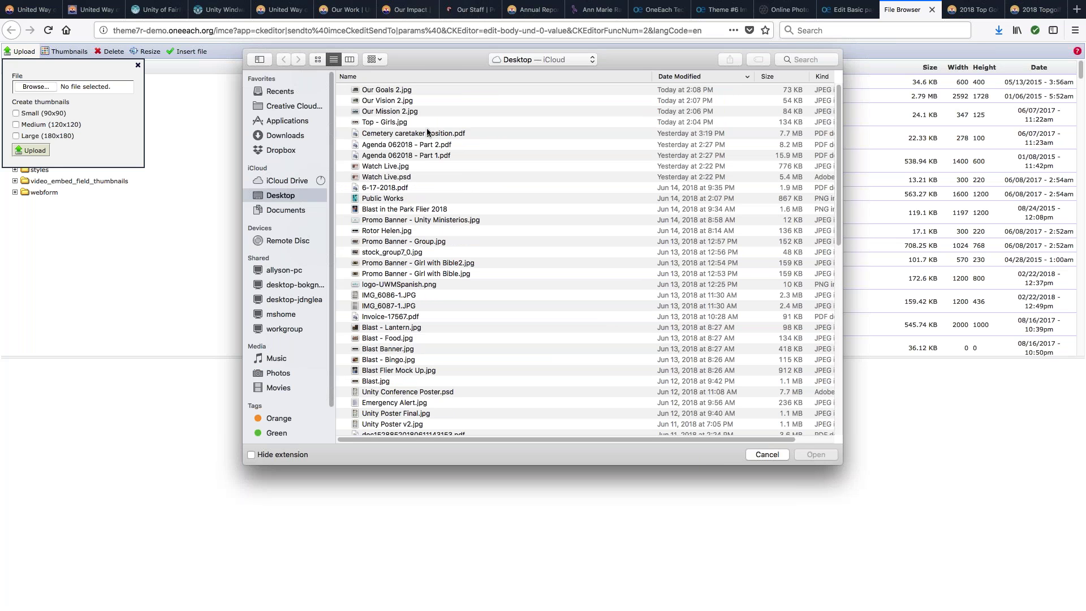
left_click(428, 133)
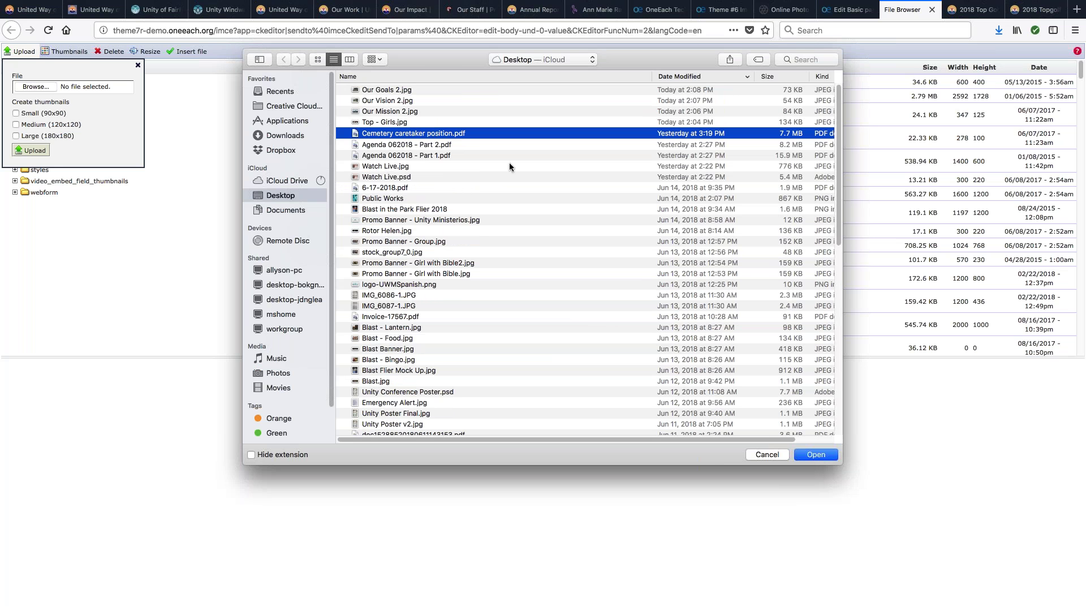
left_click(458, 122)
left_click(815, 455)
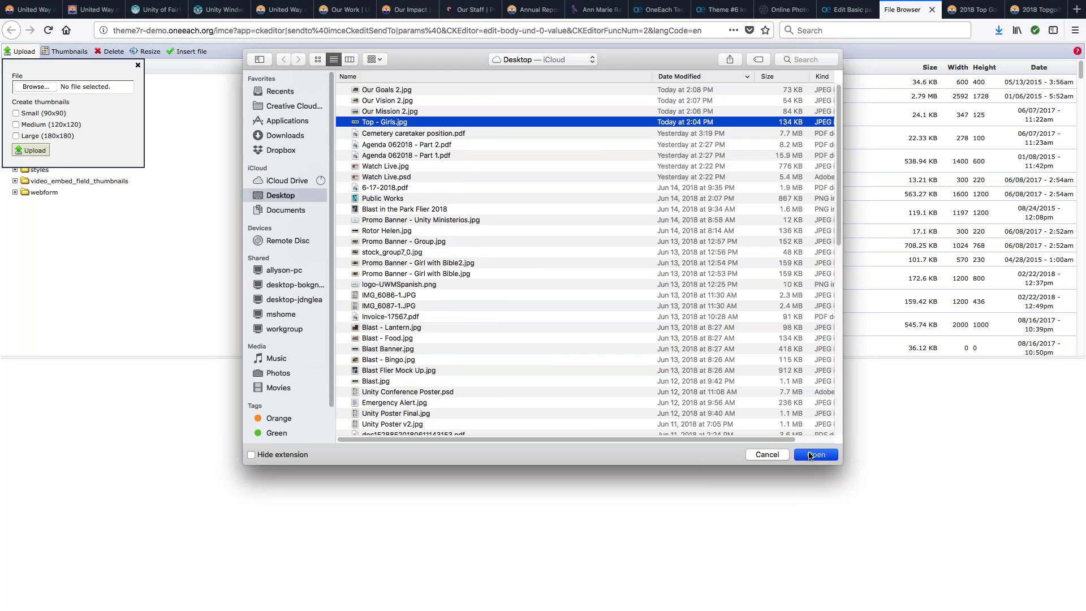
left_click(33, 151)
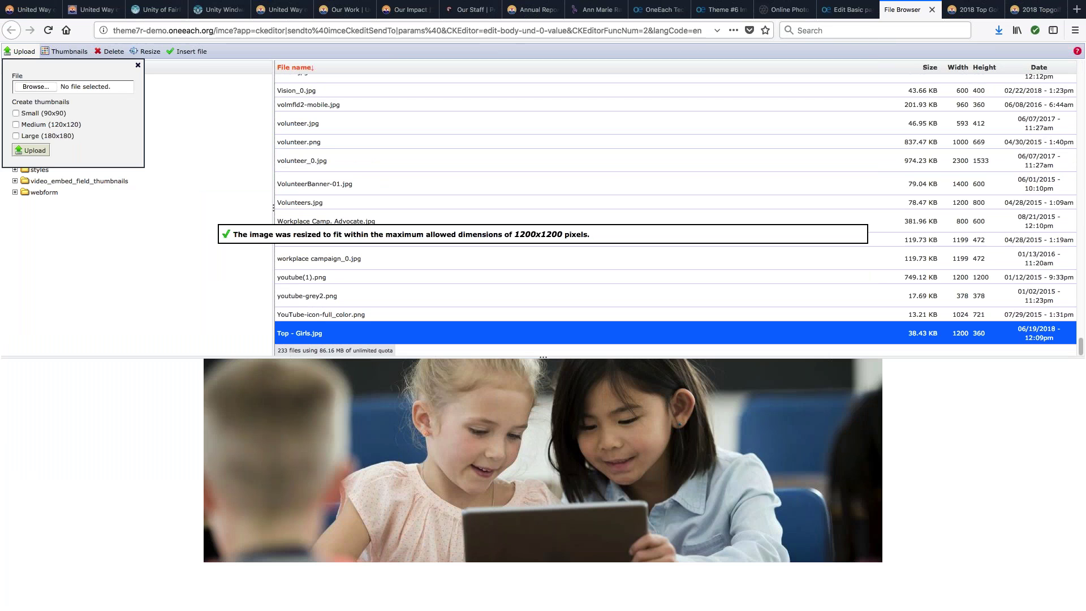
left_click(187, 51)
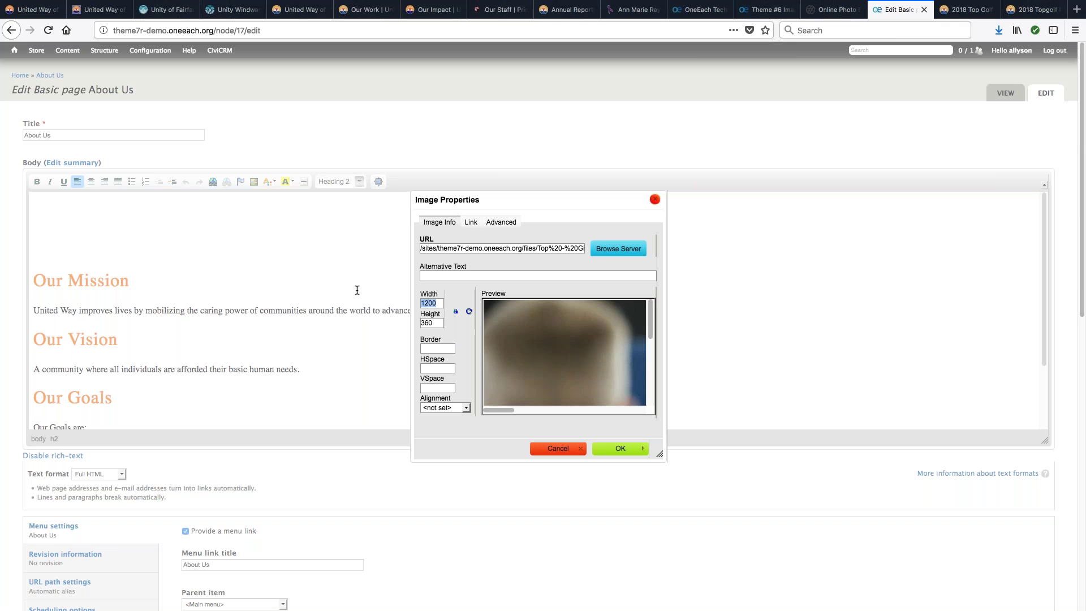
- Set the image width to 100% with the ratio unlocked and the height left blank, and insert it into the body
type("100%")
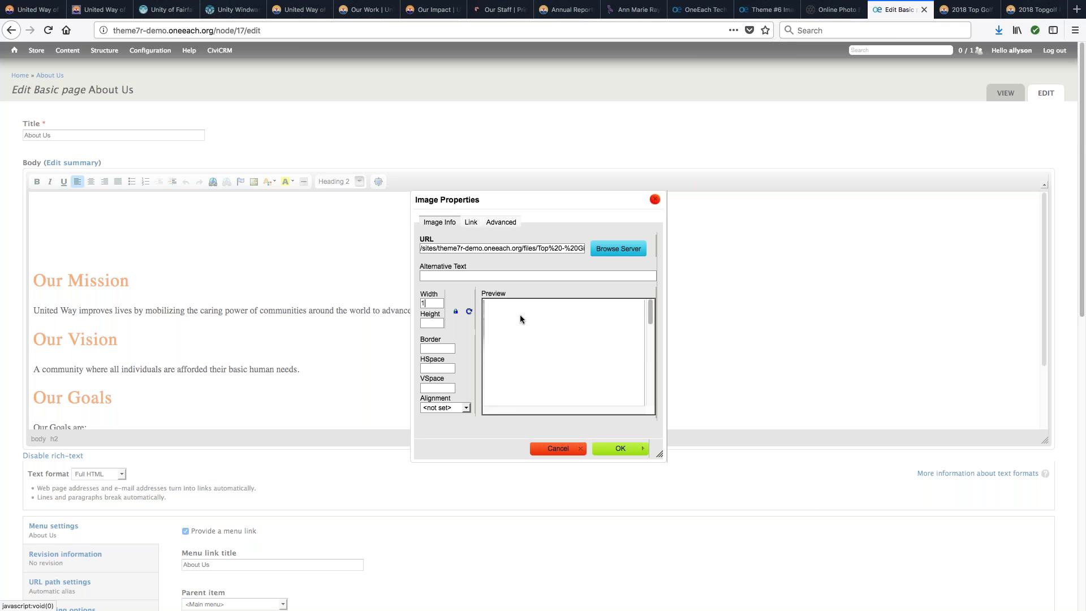
left_click(456, 311)
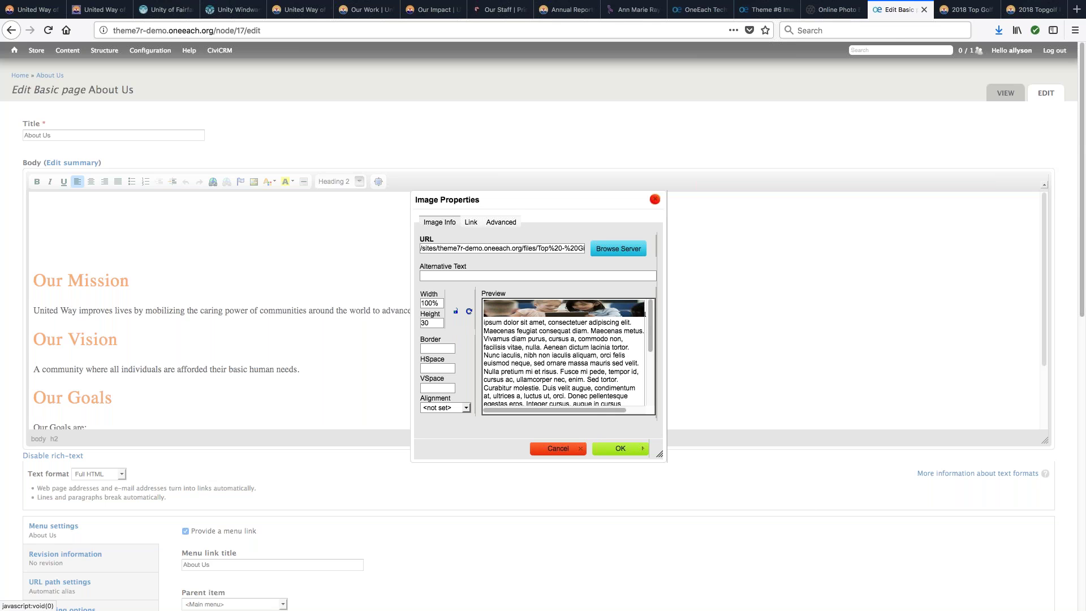
left_click_drag(439, 325, 384, 324)
key("BackSpace")
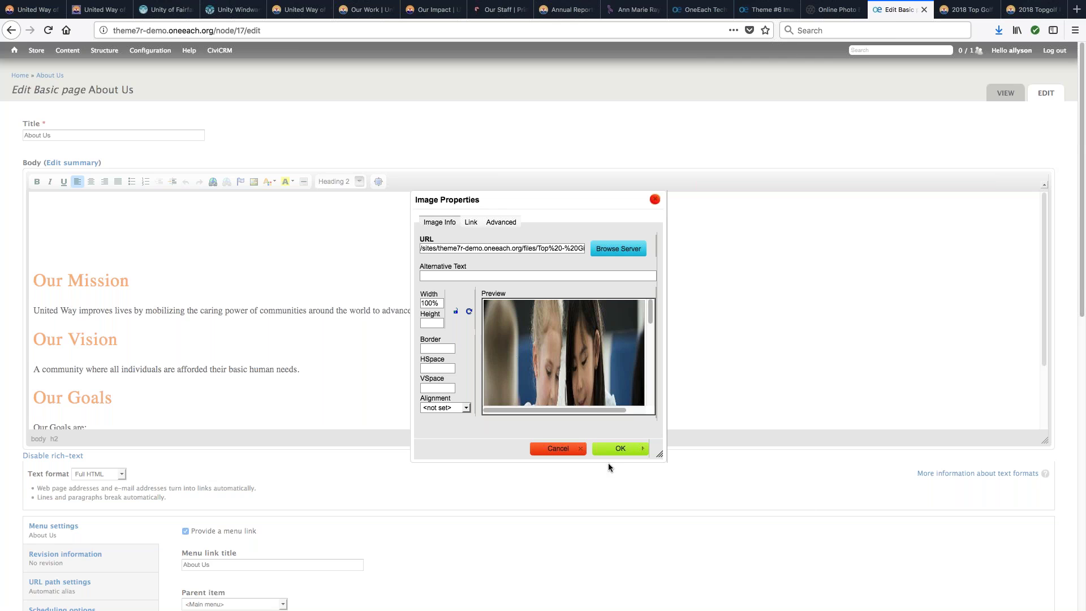
left_click(619, 448)
- Save the About Us page and review the published page with its new banner image
scroll(494, 514, "down", 3)
scroll(493, 515, "down", 10)
left_click(41, 566)
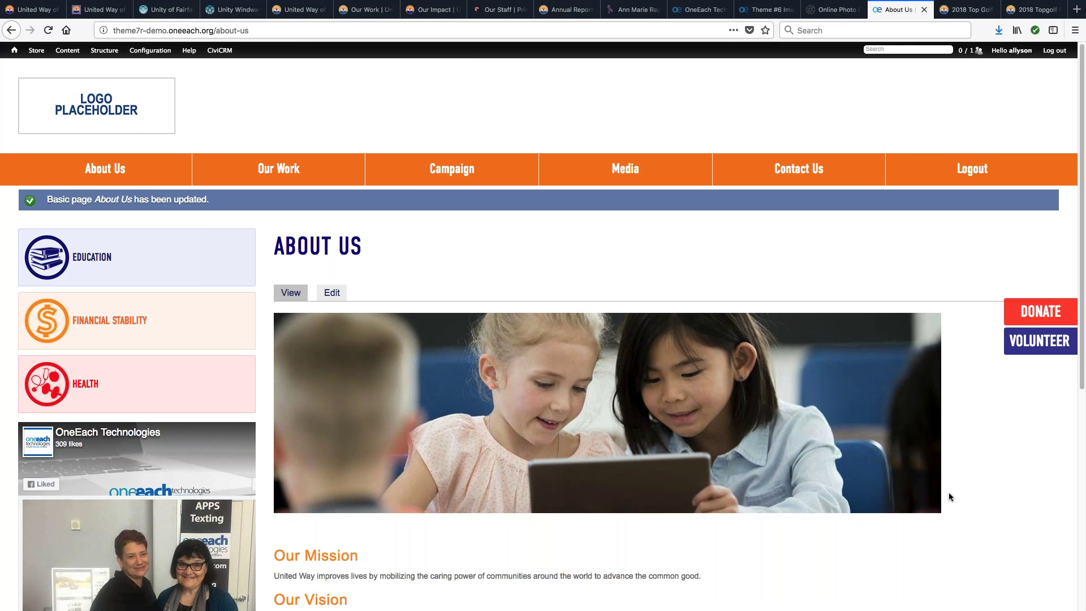
scroll(949, 490, "down", 5)
scroll(948, 486, "up", 5)
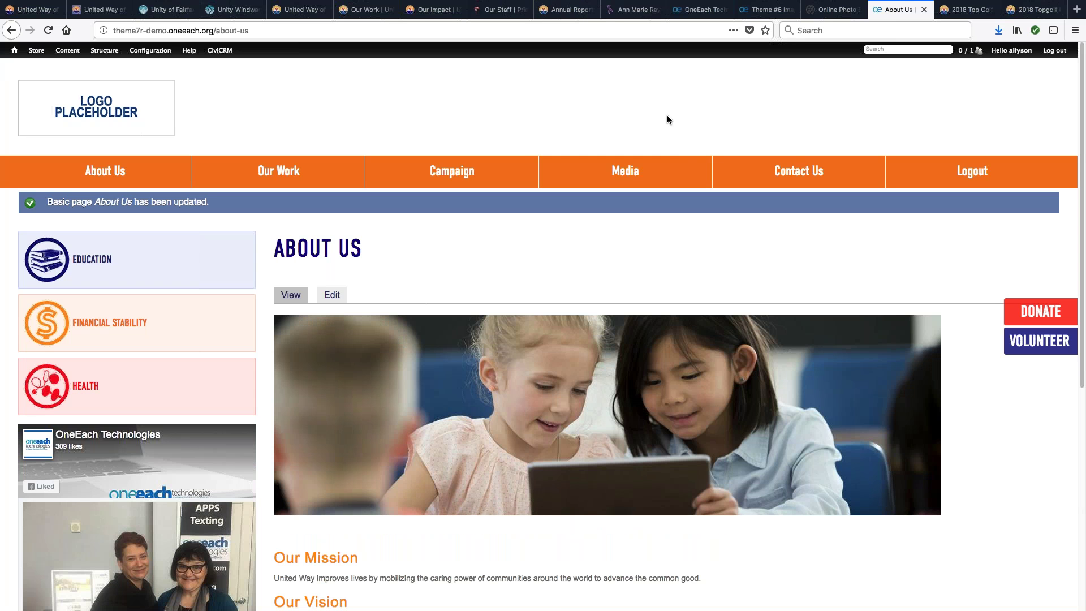
- Preview the published About Us page in responsive mobile view to examine how the banner scales, and return to the desktop view
key("super+alt+m")
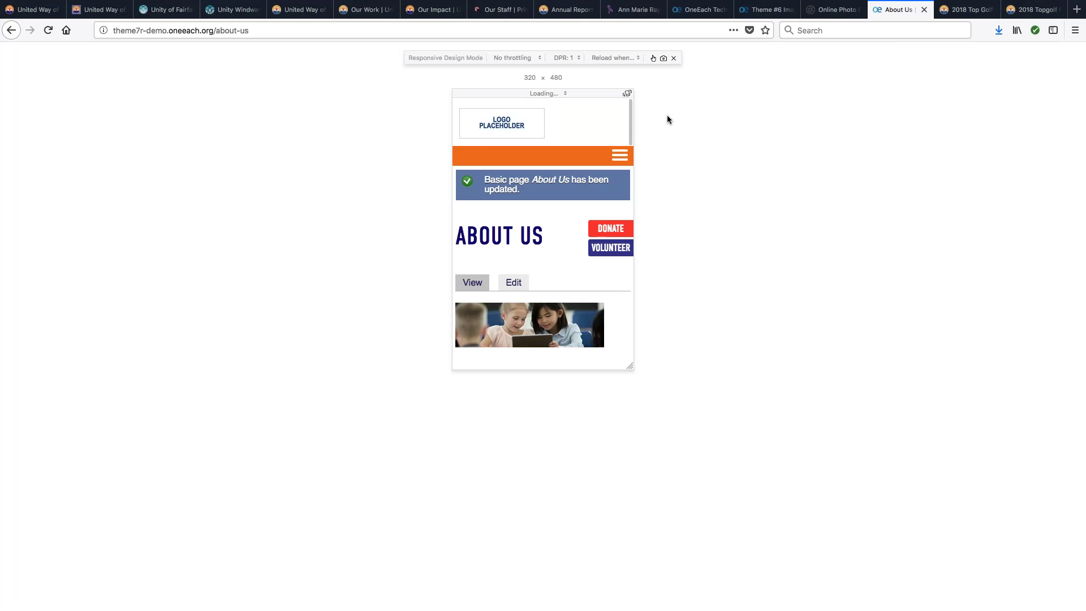
scroll(615, 214, "down", 3)
scroll(615, 215, "down", 3)
scroll(615, 215, "up", 6)
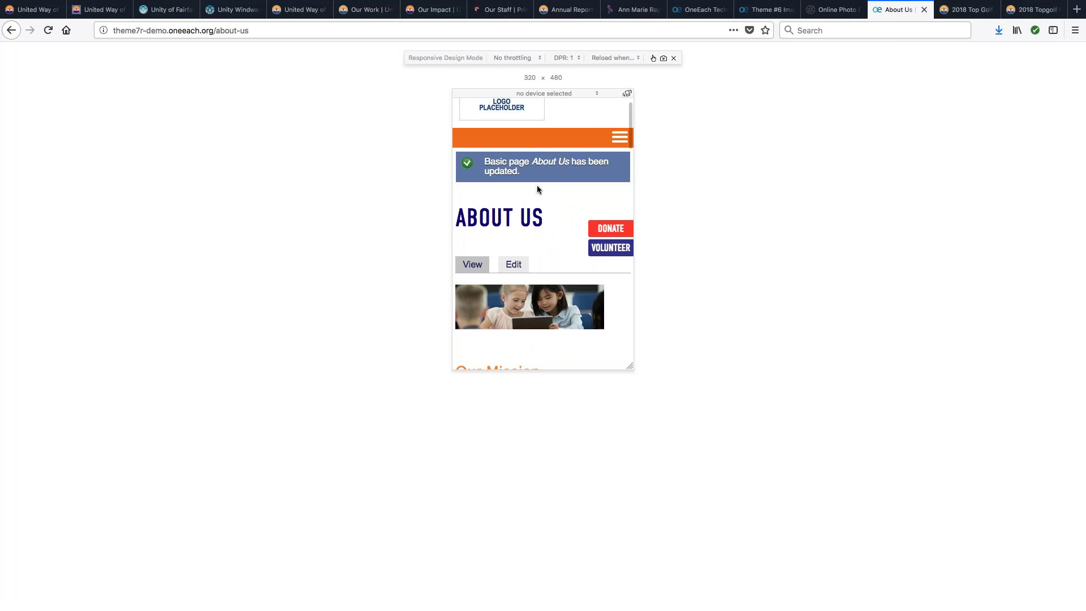
left_click(673, 58)
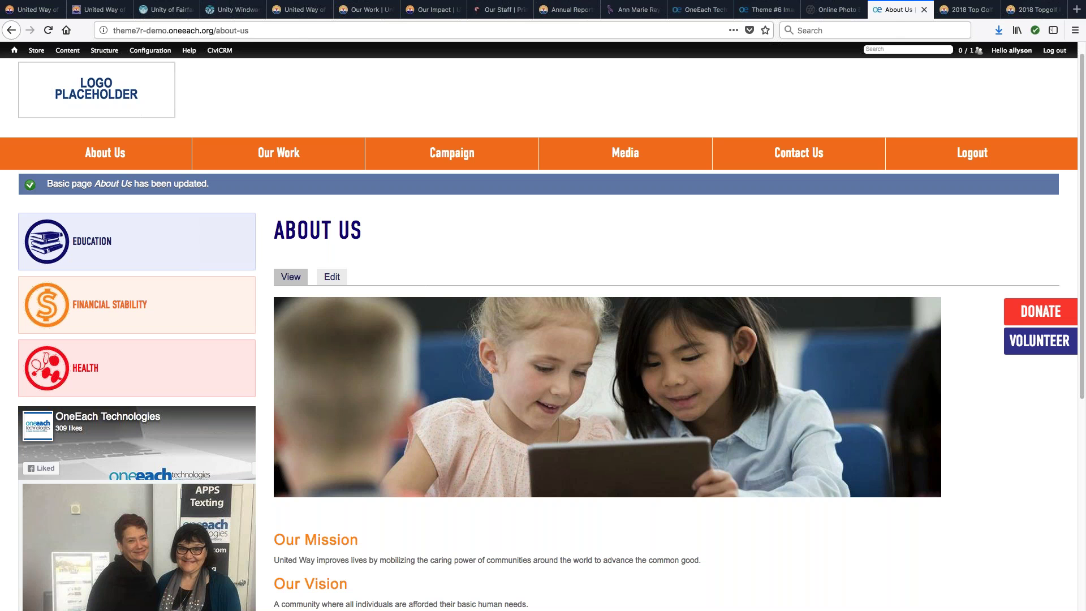
- Open the About Us page for editing and place the cursor on the empty line between the banner and the "Our Mission" heading
left_click(335, 281)
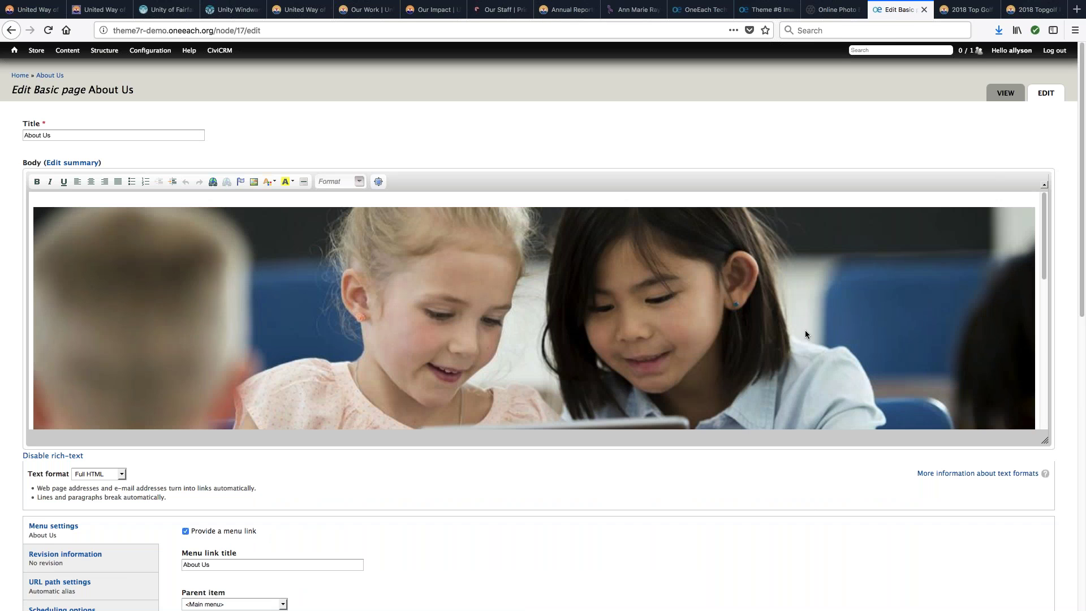
scroll(805, 334, "down", 8)
scroll(138, 323, "up", 4)
scroll(137, 322, "down", 1)
left_click(41, 356)
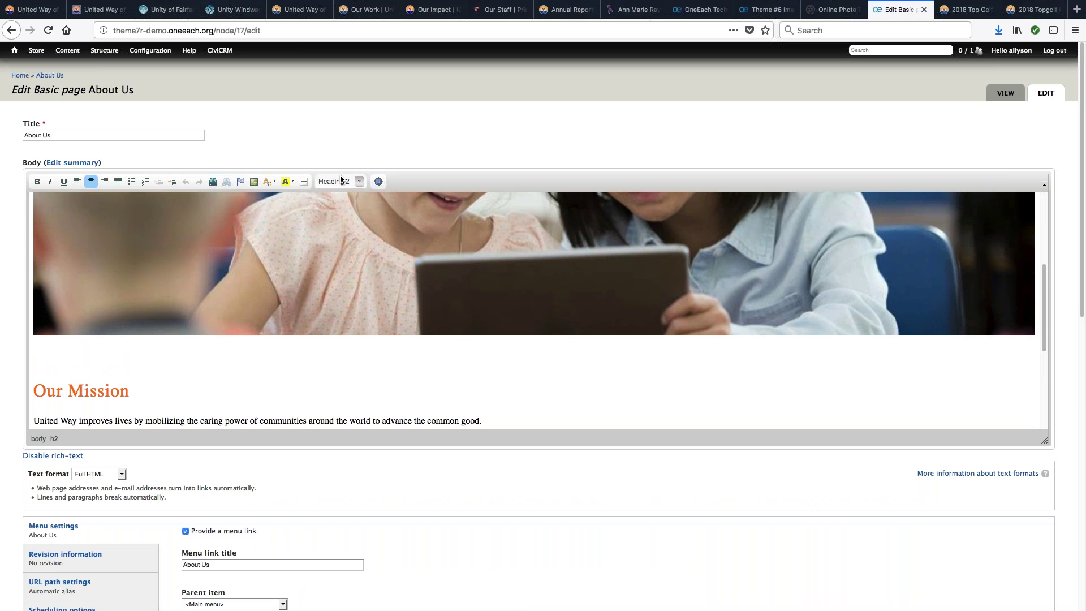
- Upload Our Mission 2.jpg from the Desktop to the site's file browser and choose it as the new body image
left_click(254, 181)
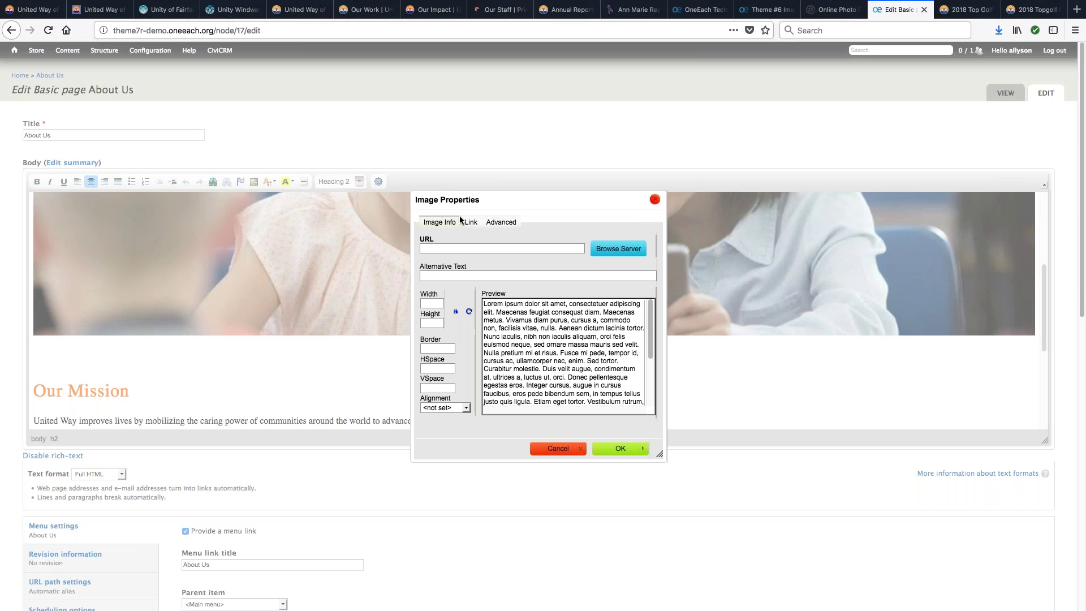
left_click(618, 248)
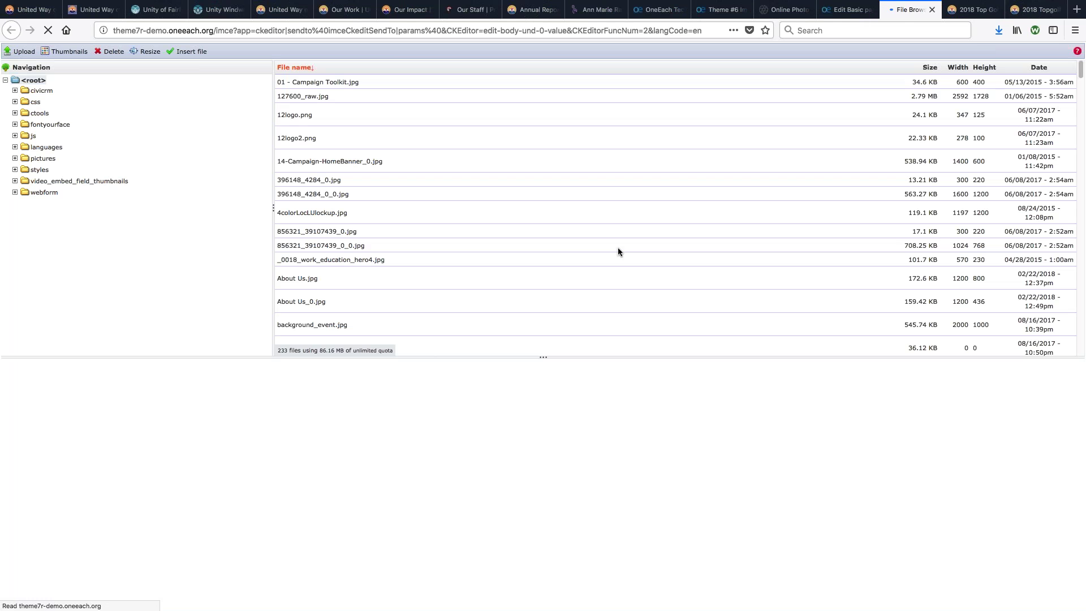
left_click(24, 52)
left_click(24, 88)
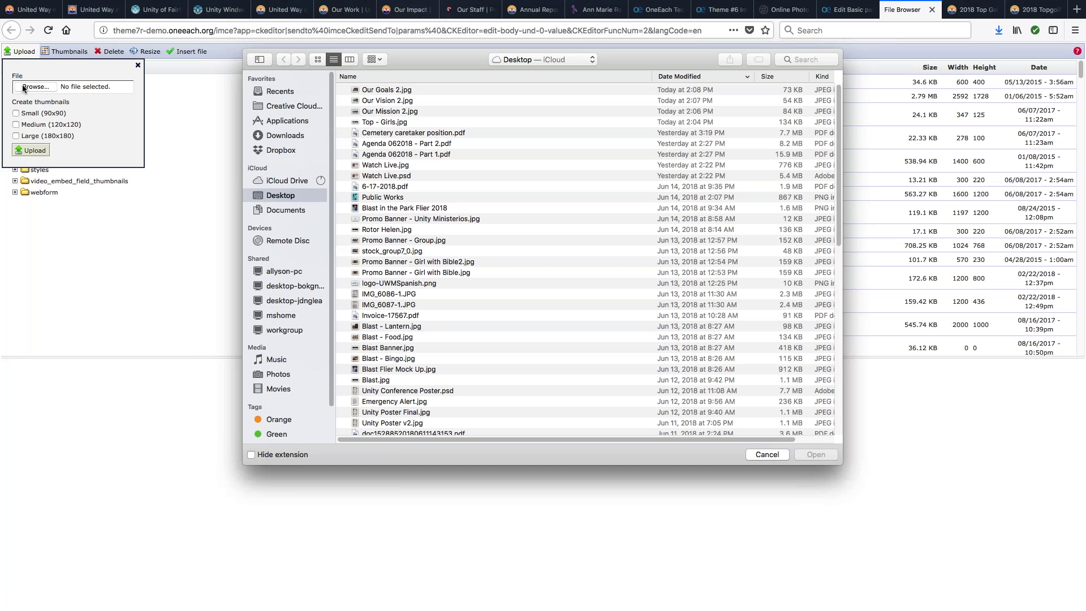
left_click(392, 113)
left_click(816, 454)
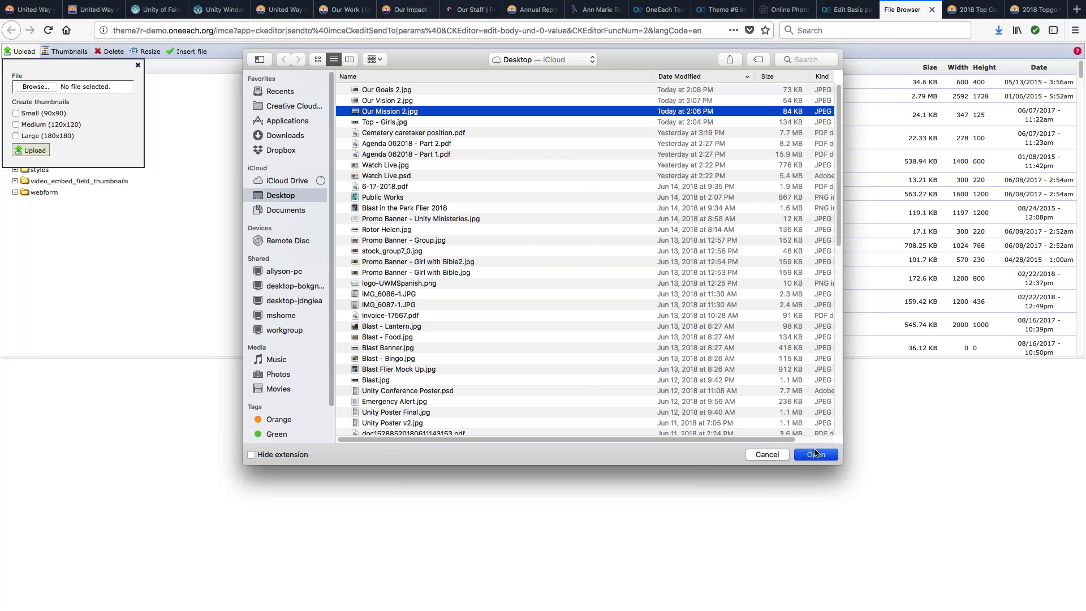
left_click(33, 151)
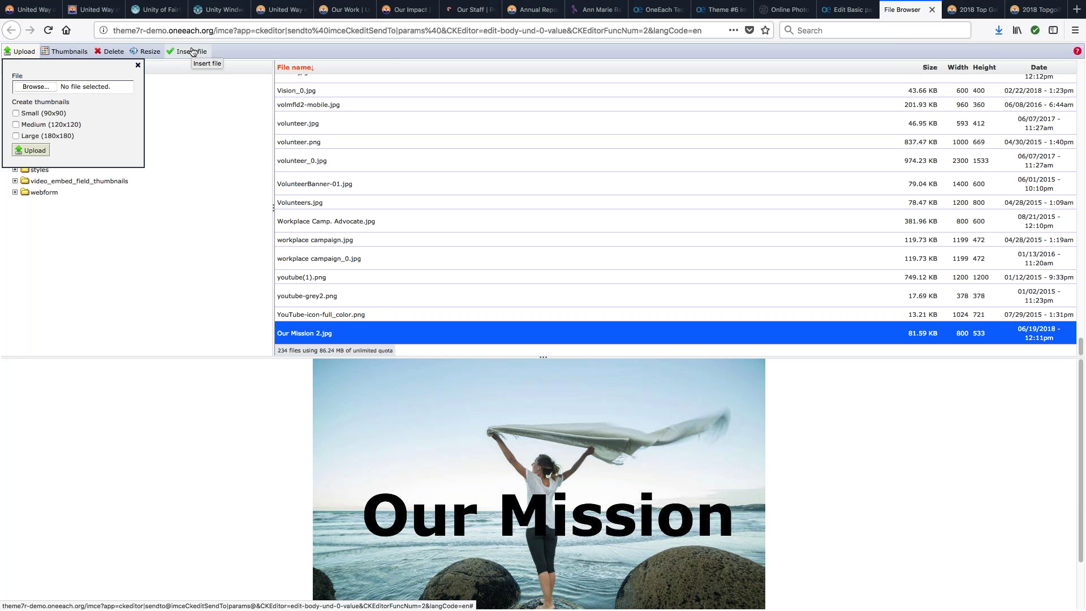
left_click(192, 52)
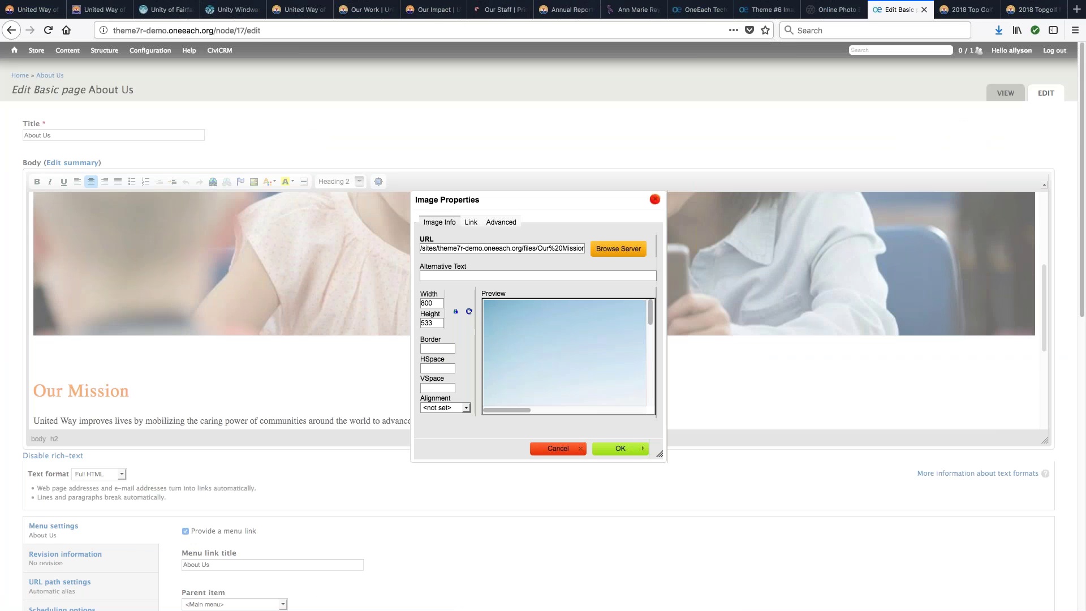
- Set the Our Mission image's width to 32% with the height left blank, and insert it below the banner
double_click(432, 304)
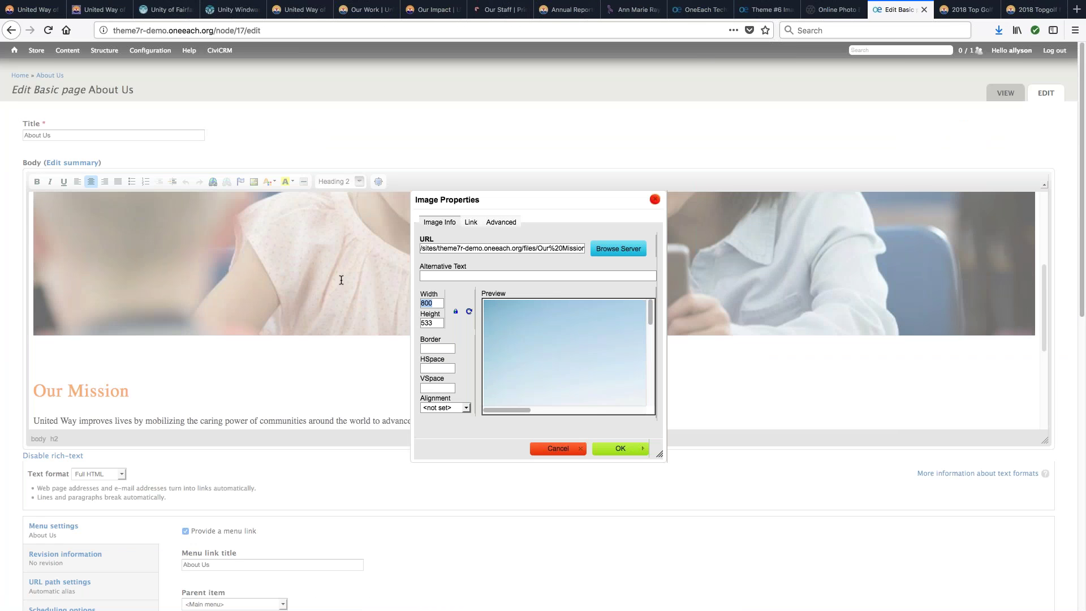
type("32")
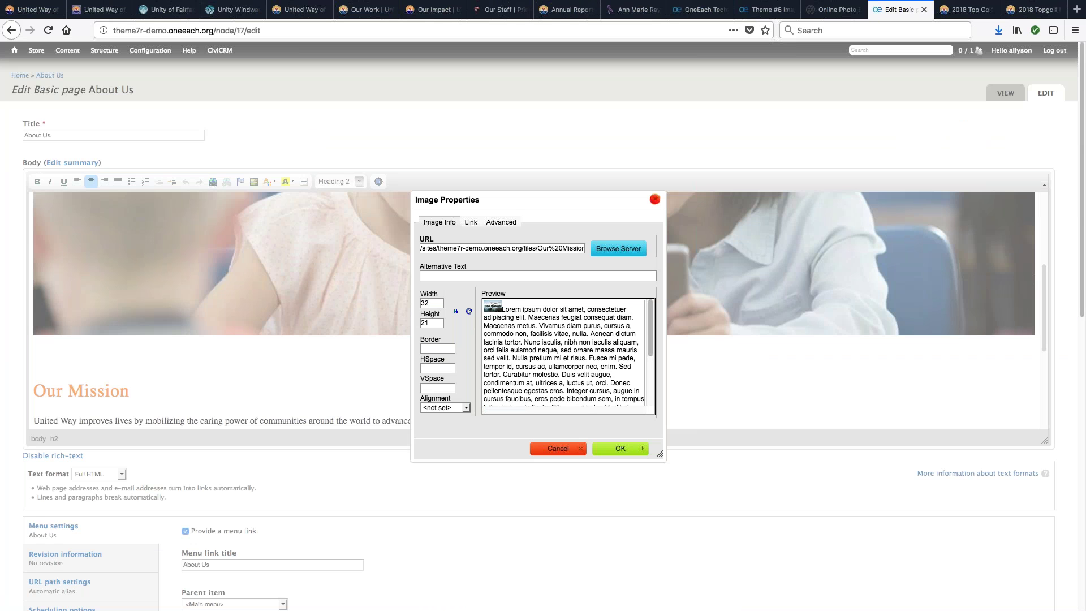
type("%")
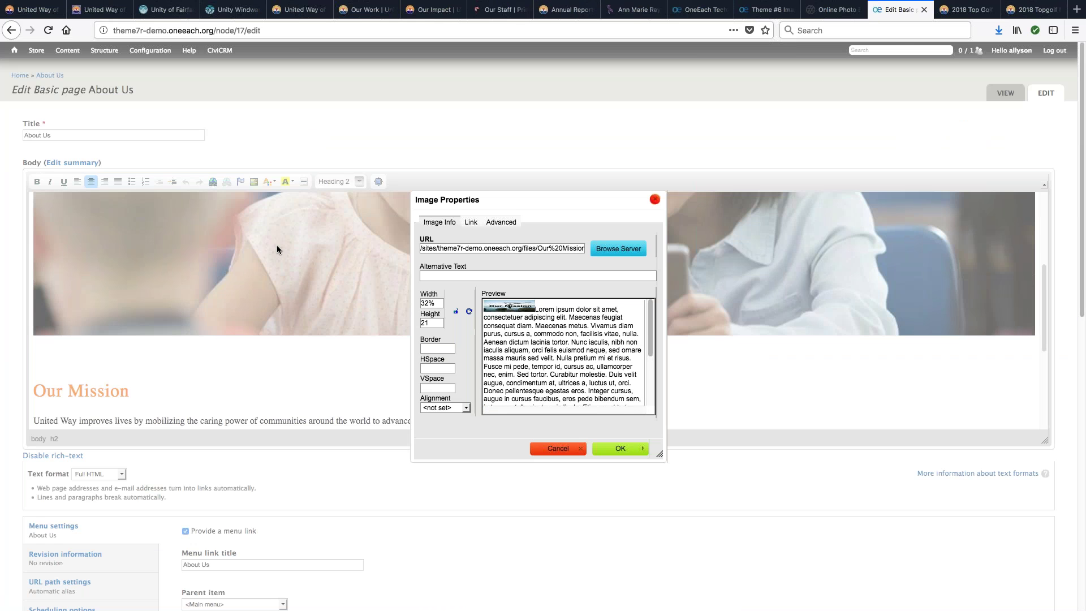
key("Tab")
key("BackSpace")
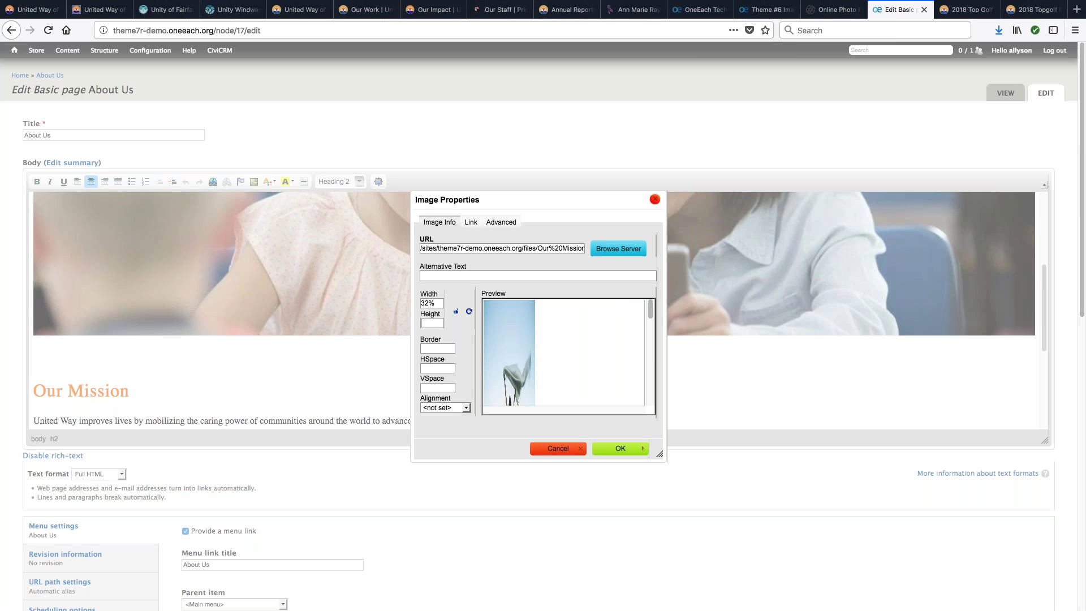
left_click(627, 448)
scroll(701, 368, "down", 3)
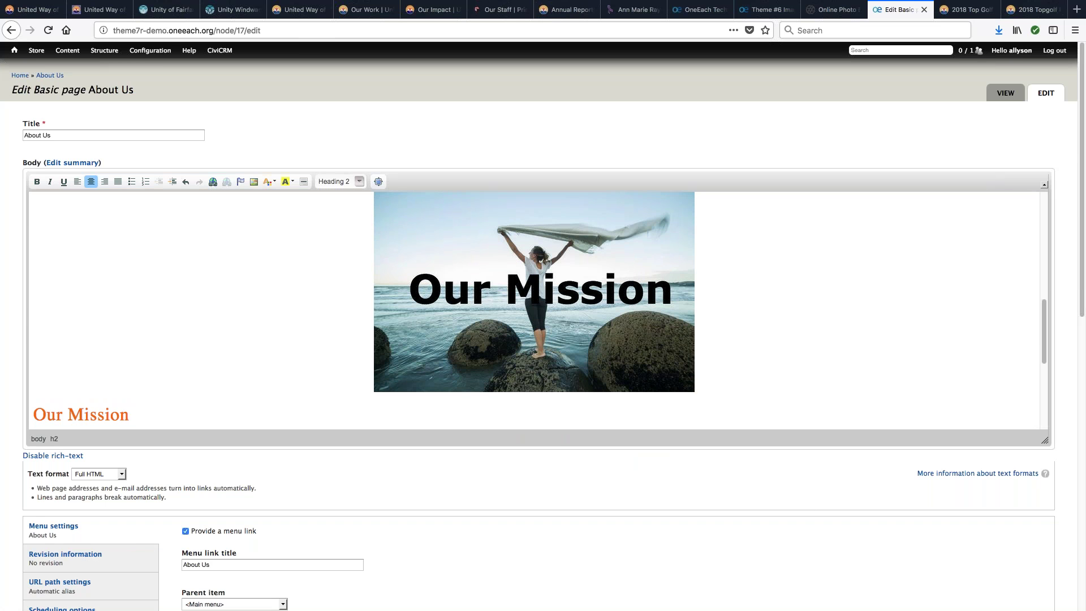
- Add another image after the Our Mission picture, uploading Our Vision 2.jpg from the Desktop and choosing it as the source
left_click(254, 182)
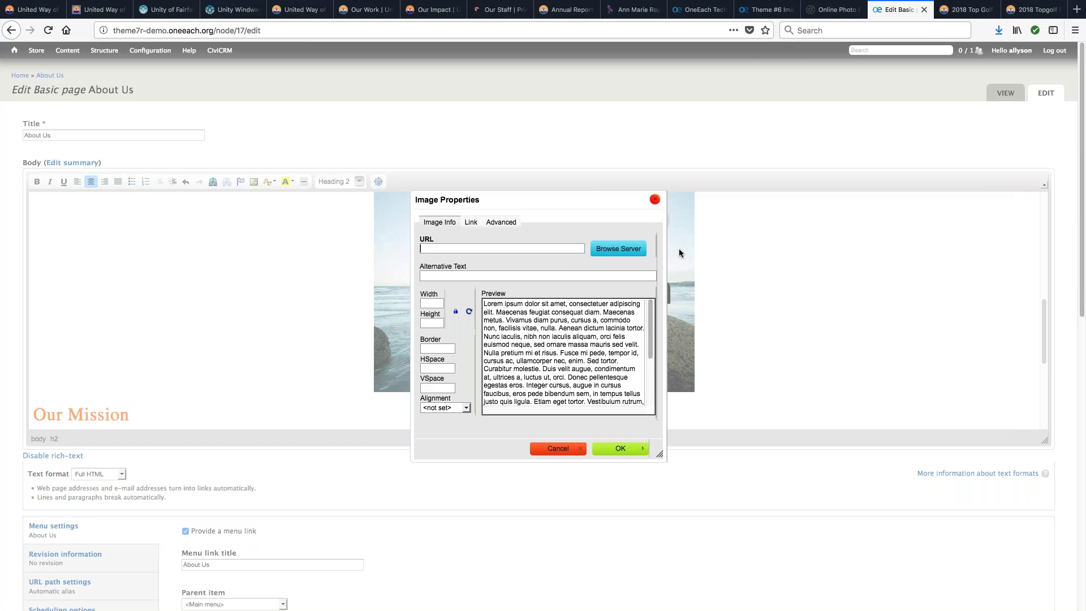
left_click(615, 249)
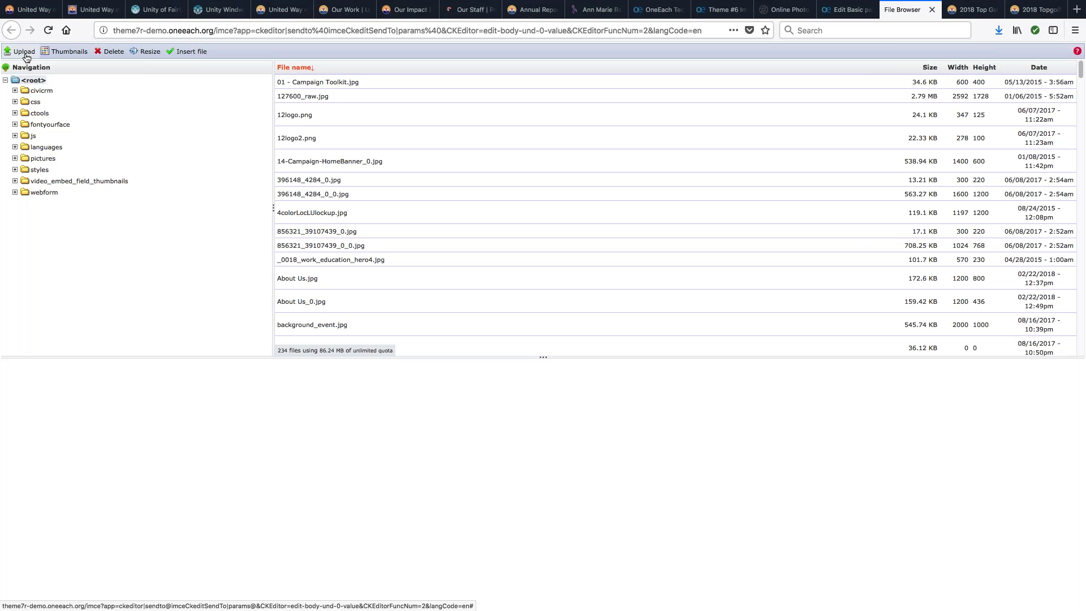
left_click(26, 52)
left_click(36, 86)
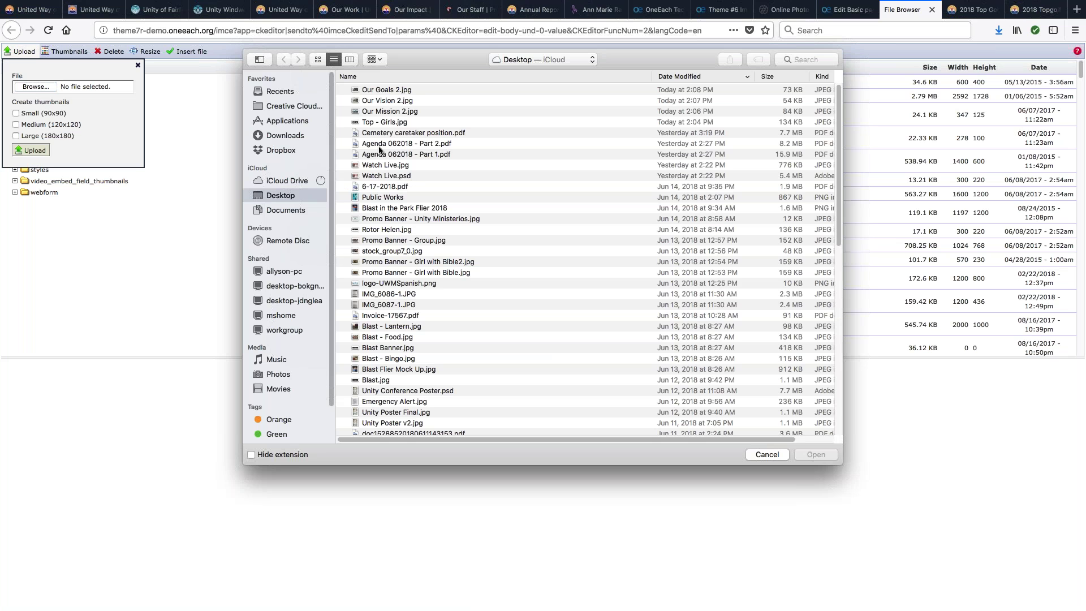
left_click(400, 101)
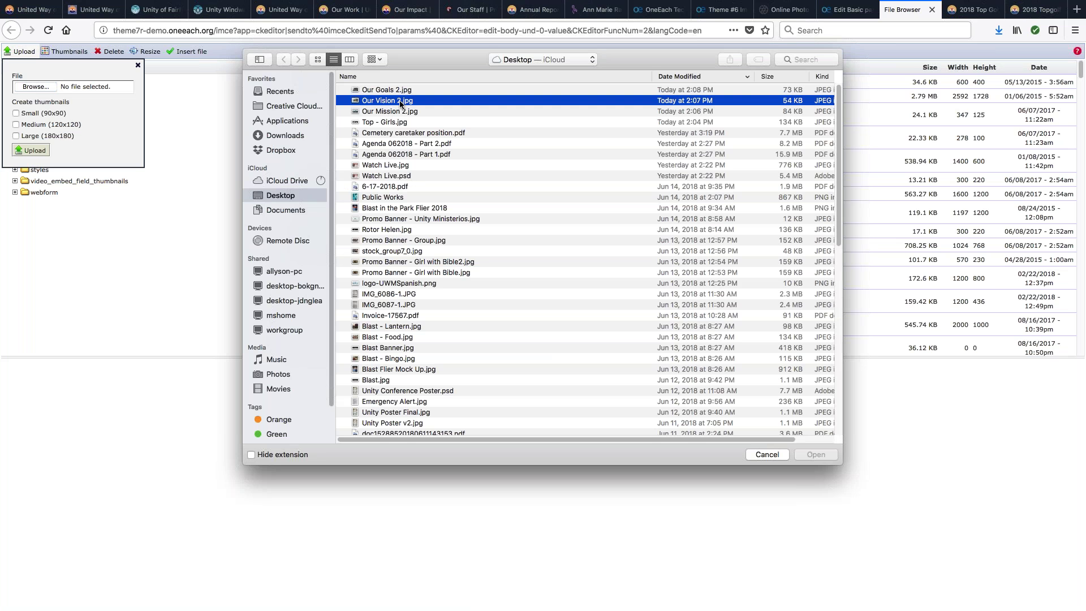
left_click(815, 455)
left_click(32, 150)
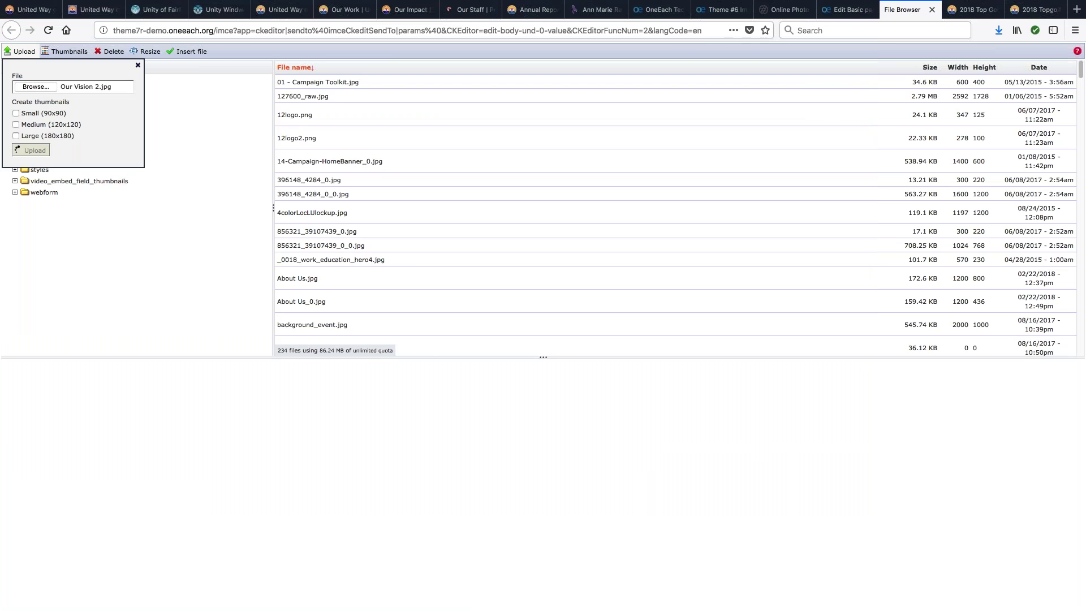
left_click(206, 54)
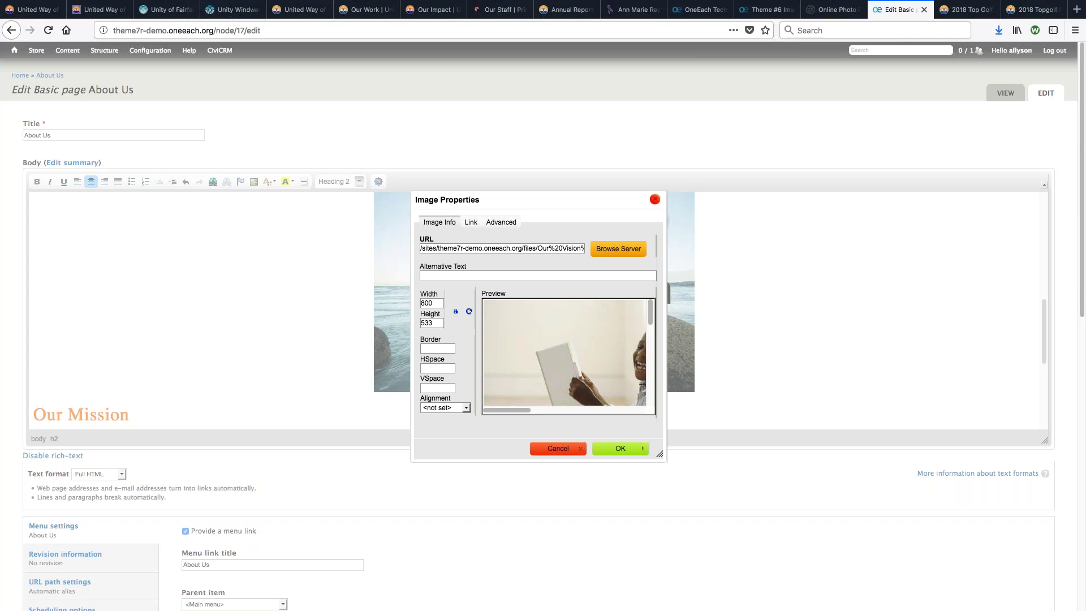
- Give the Our Vision image a width of 32%, a blank height and a horizontal space of 5, and insert it
double_click(433, 304)
type("32%")
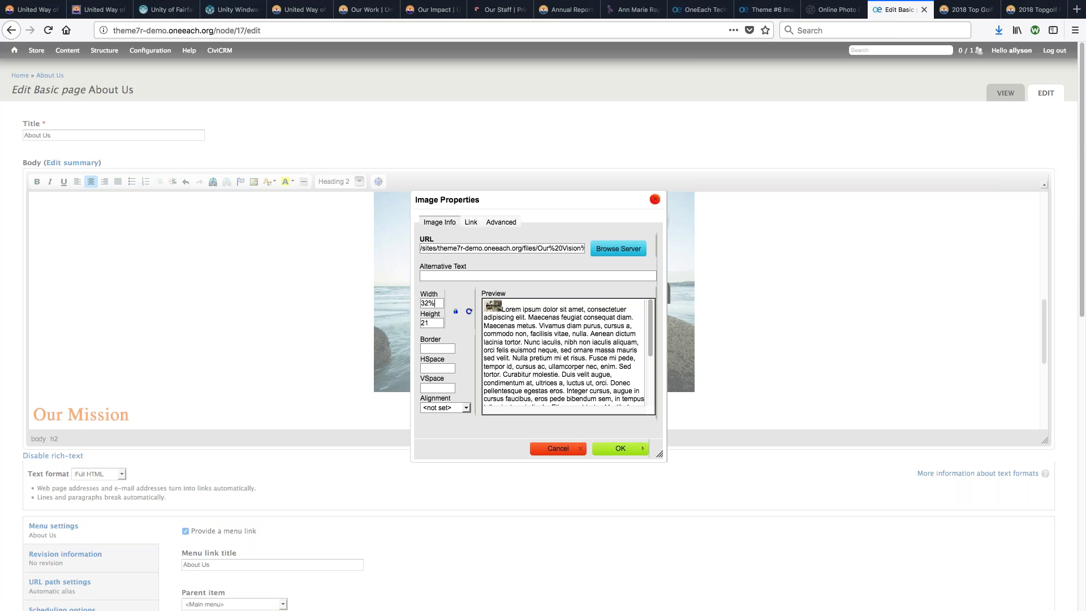
double_click(443, 320)
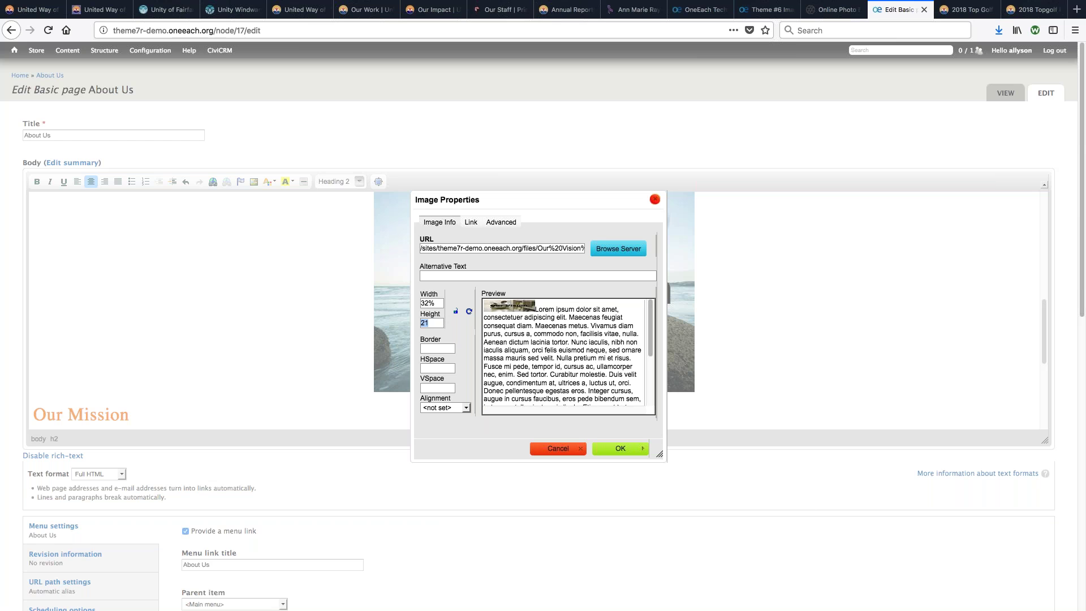
key("BackSpace")
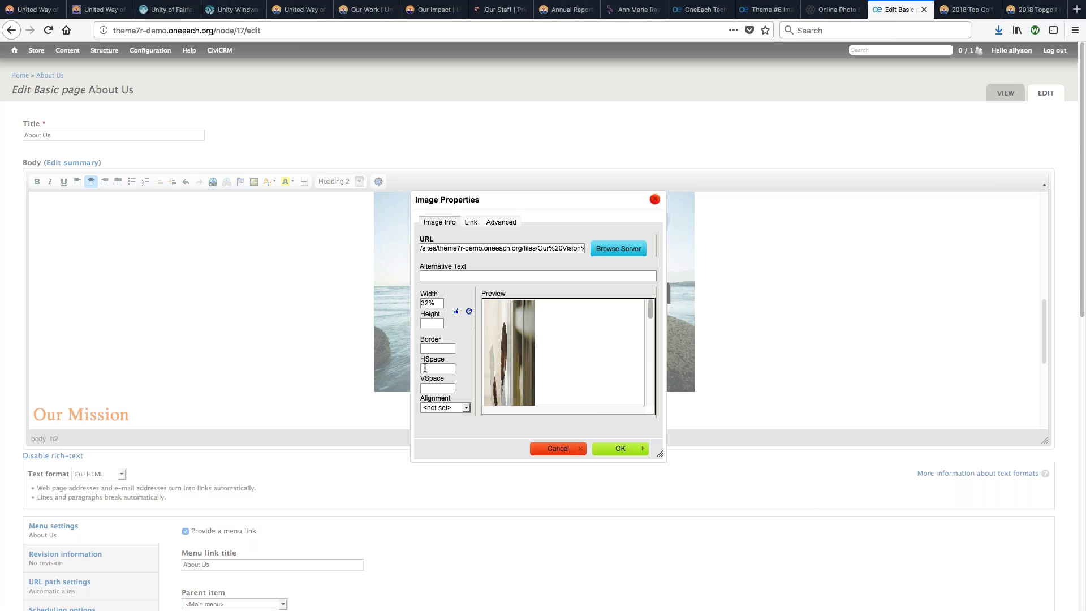
type("5")
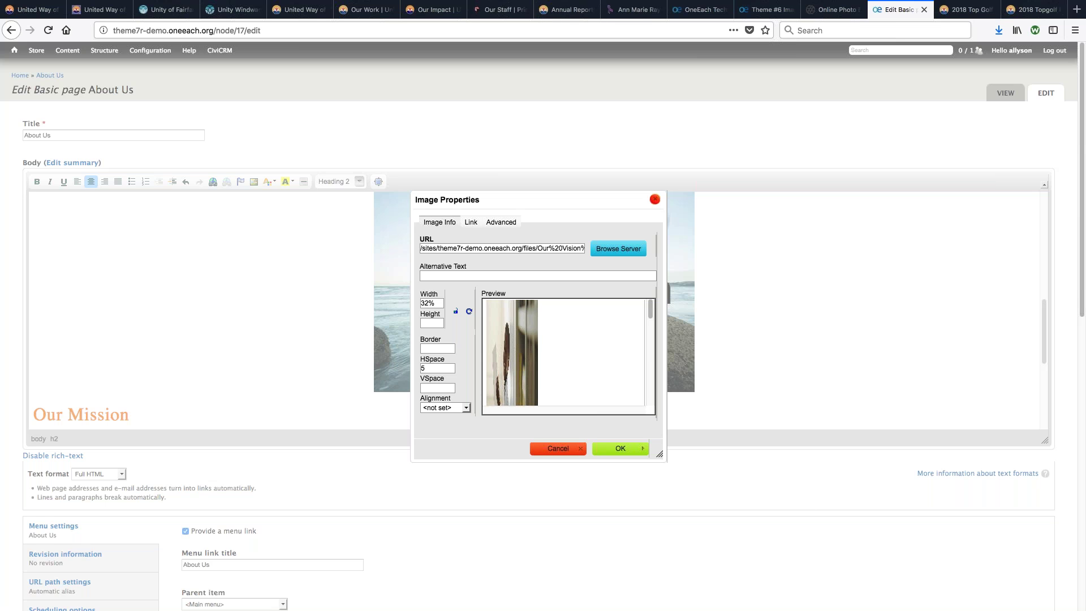
left_click(612, 449)
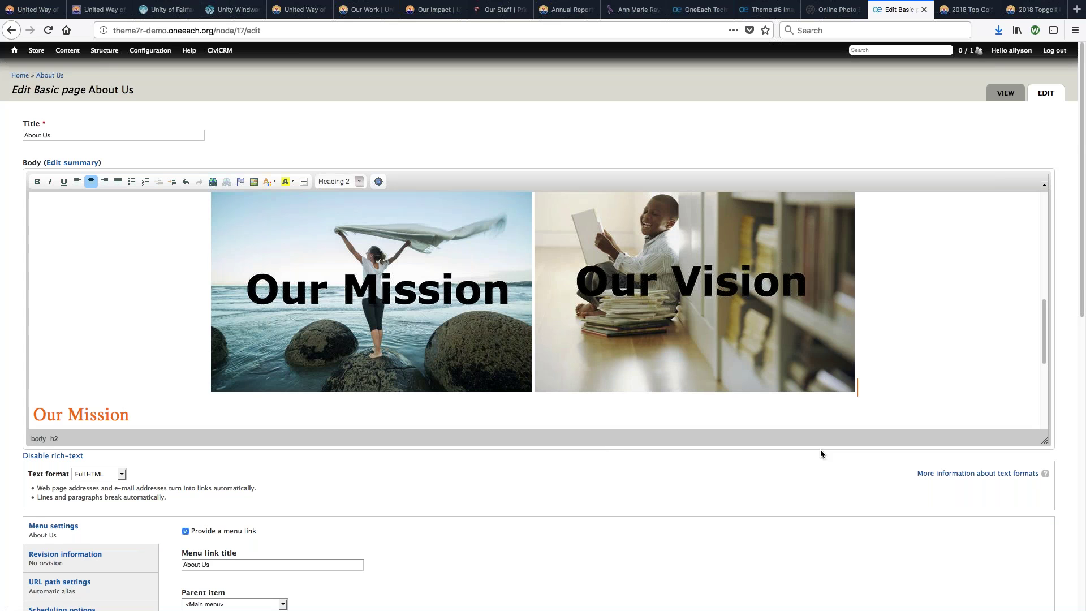
- Add a third image after the Our Vision picture, uploading Our Goals 2.jpg from the Desktop and choosing it as the source
left_click(253, 181)
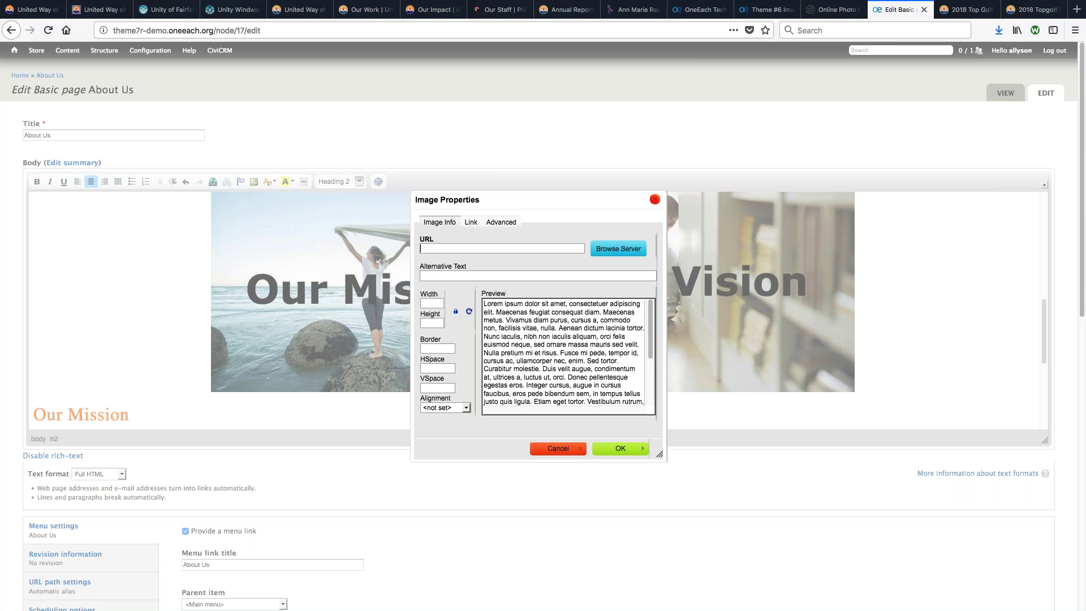
left_click(608, 249)
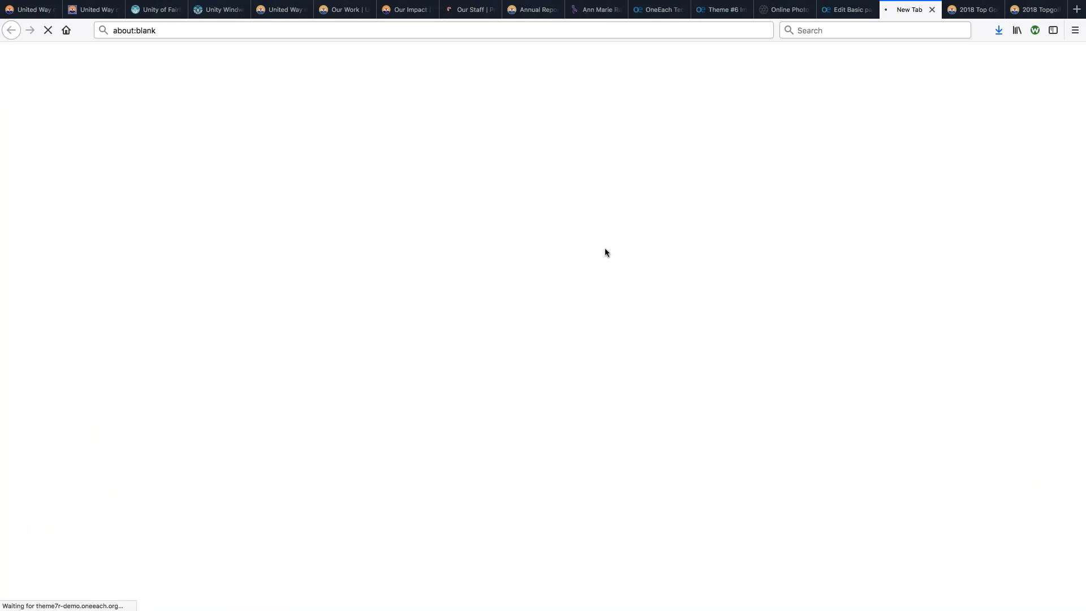
left_click(24, 51)
left_click(35, 87)
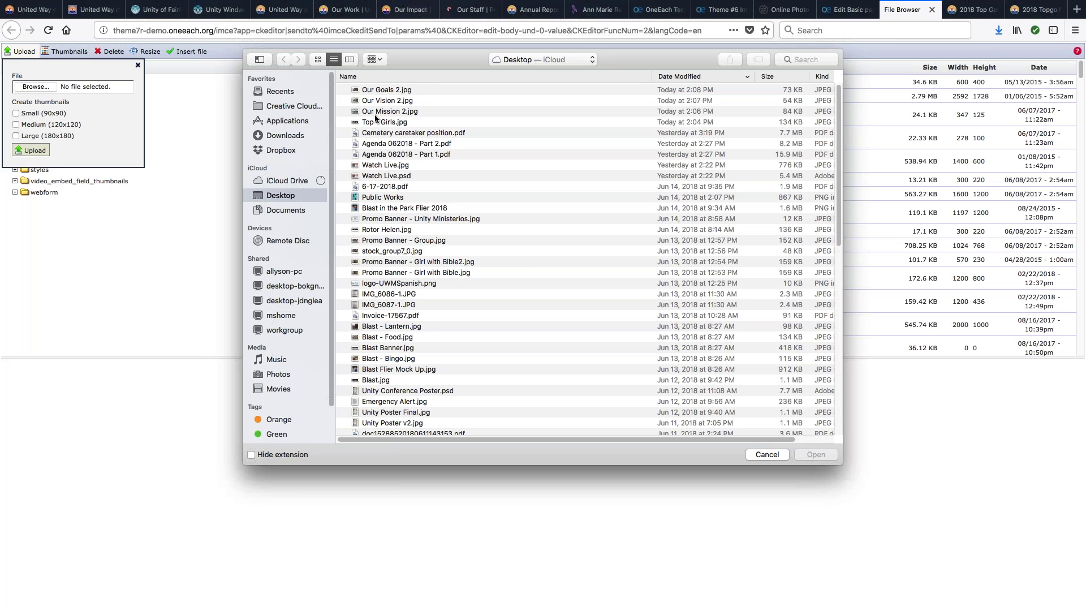
left_click(379, 91)
left_click(812, 452)
left_click(31, 150)
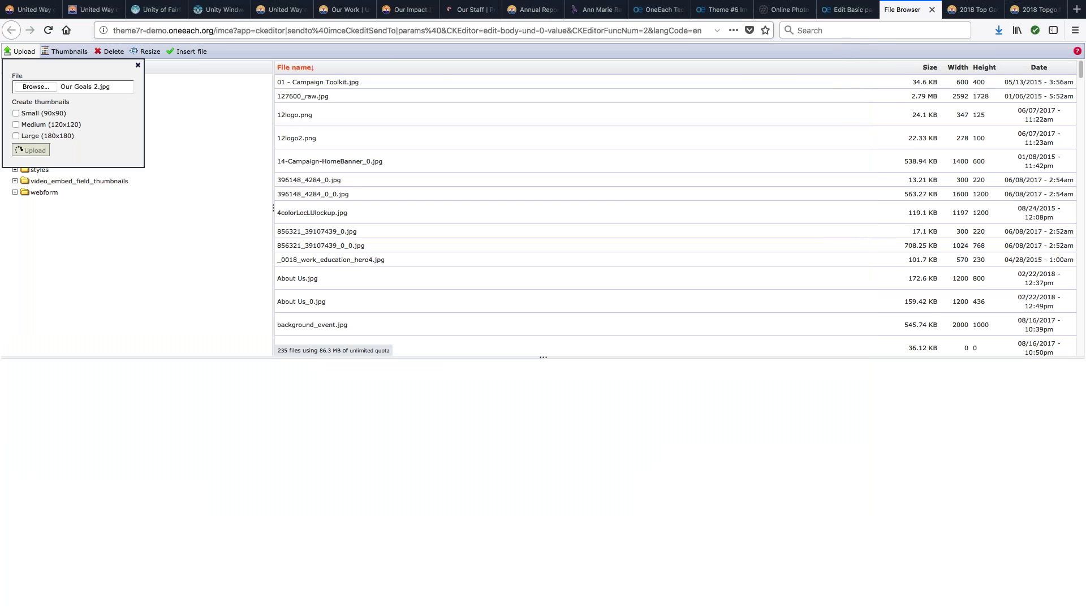
left_click(188, 51)
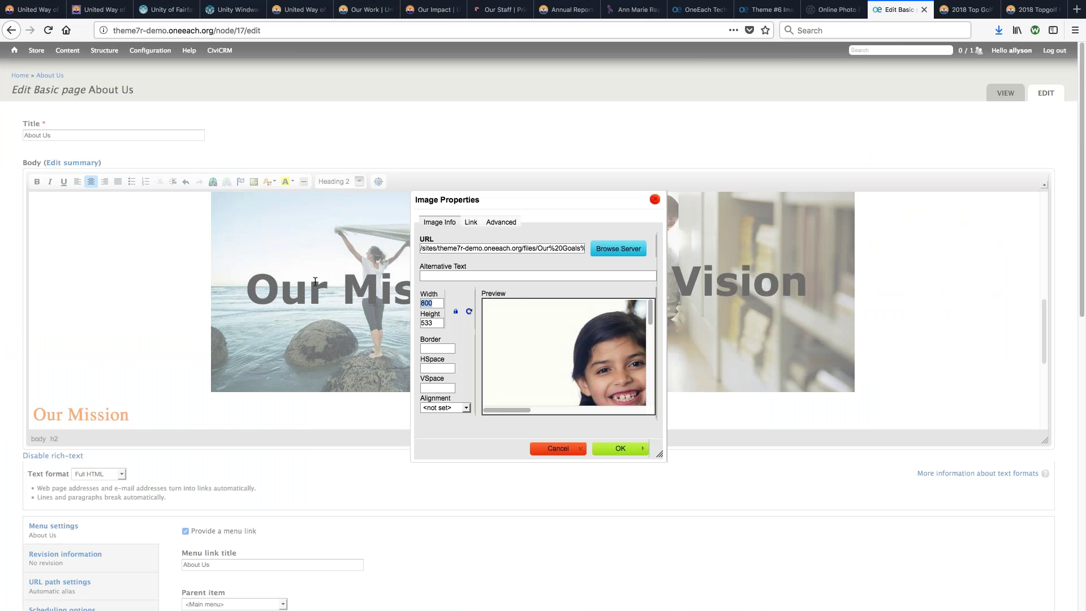
- Set the Our Goals image's width to 32% with the height left blank, and insert it after the Our Vision picture
type("32")
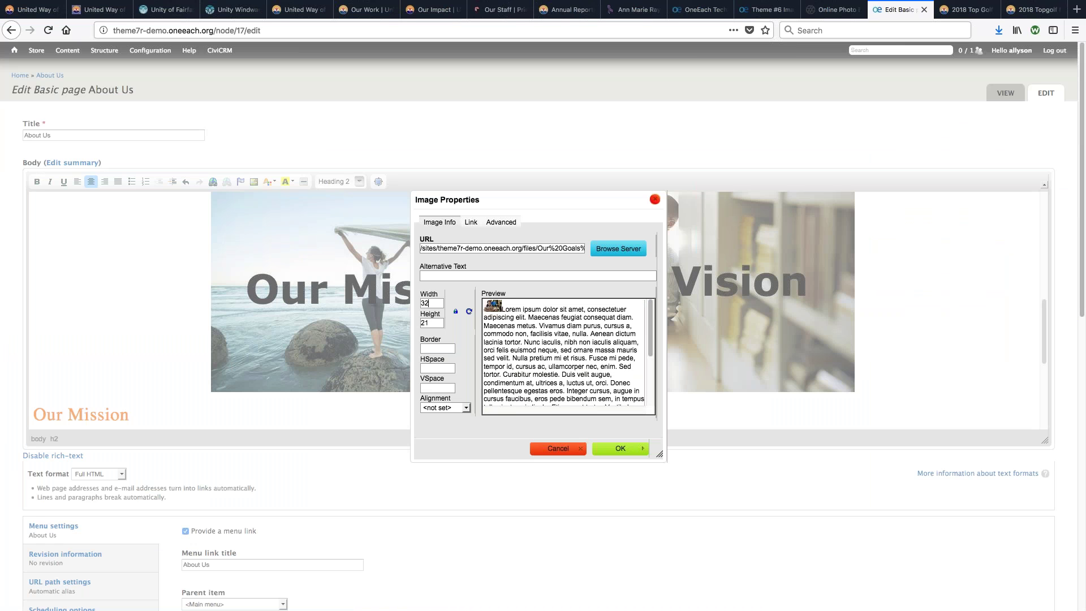
type("%")
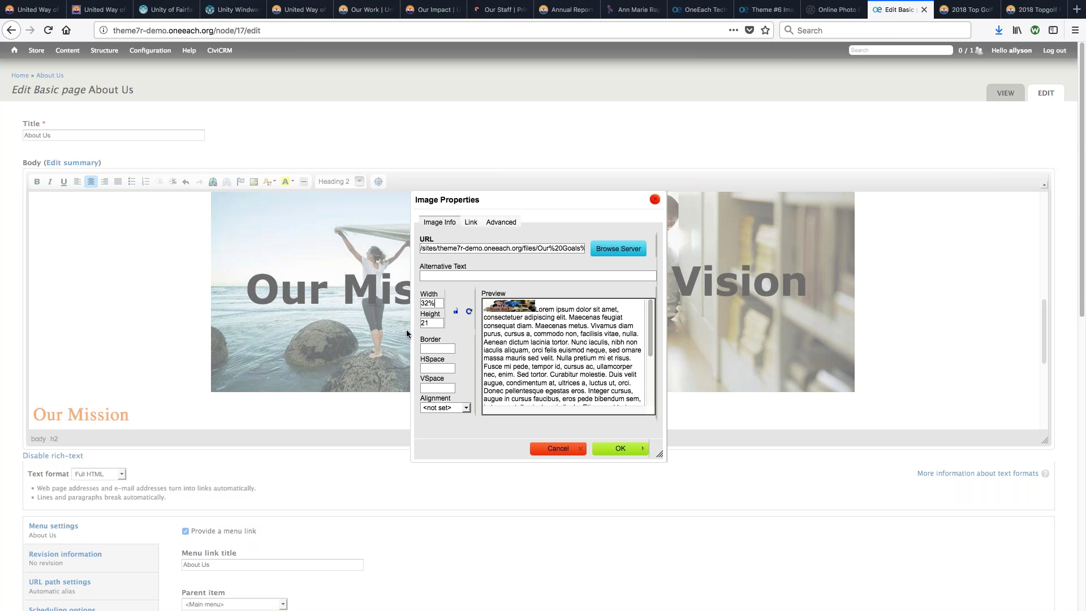
key("Tab")
key("BackSpace")
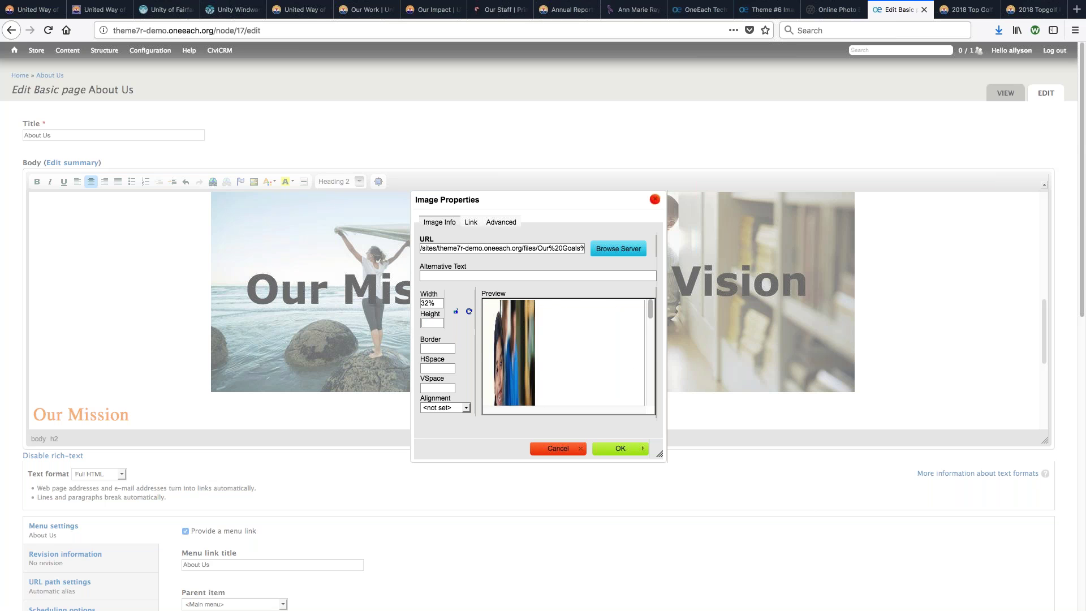
left_click(615, 447)
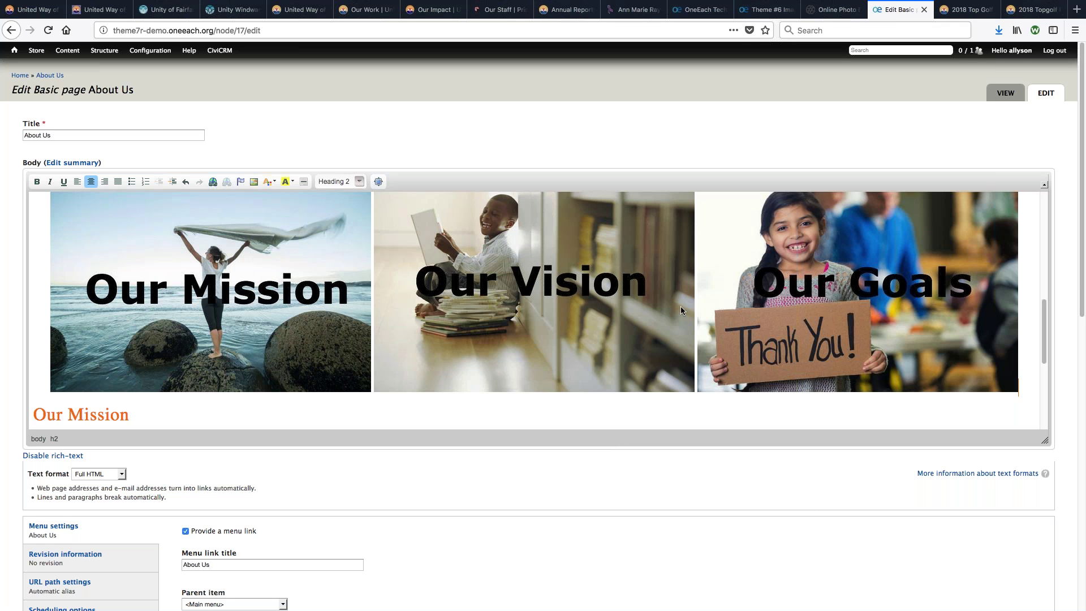
- Save the About Us page and view the banner and picture row on the published page
scroll(657, 323, "down", 15)
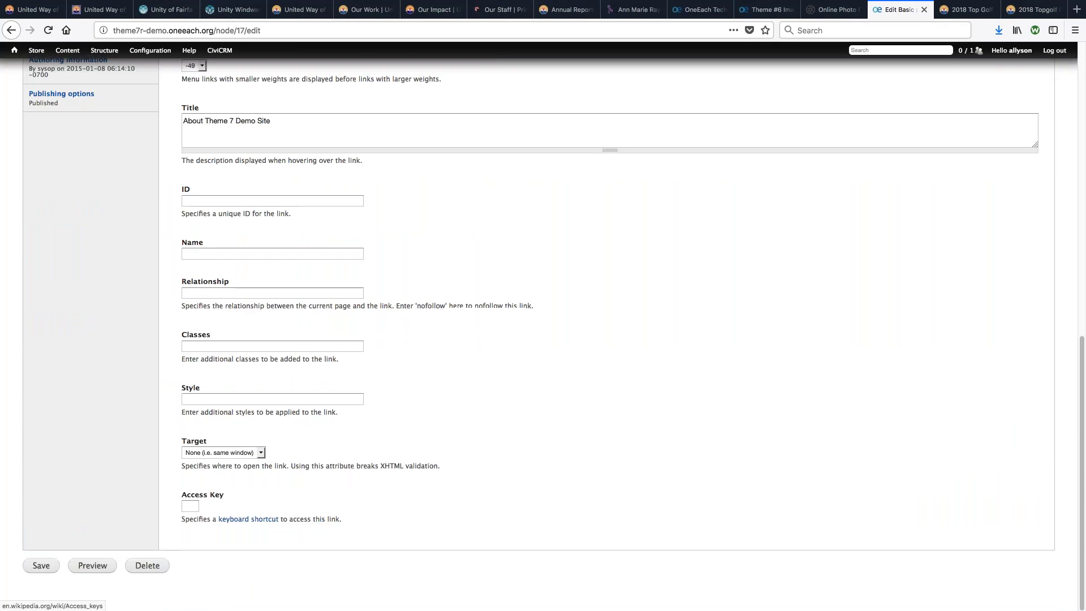
left_click(39, 569)
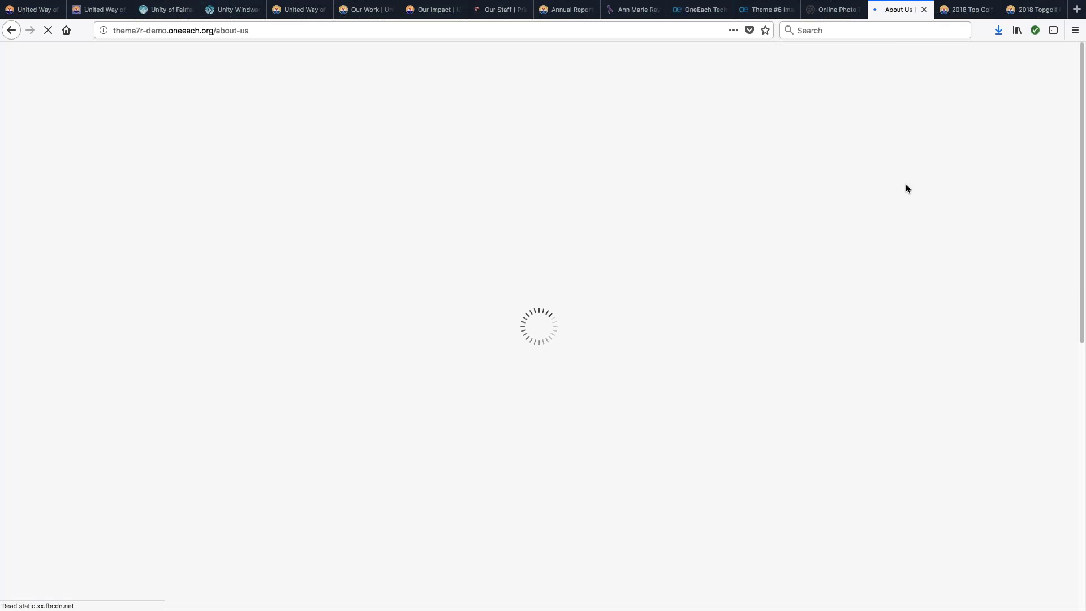
scroll(967, 480, "down", 4)
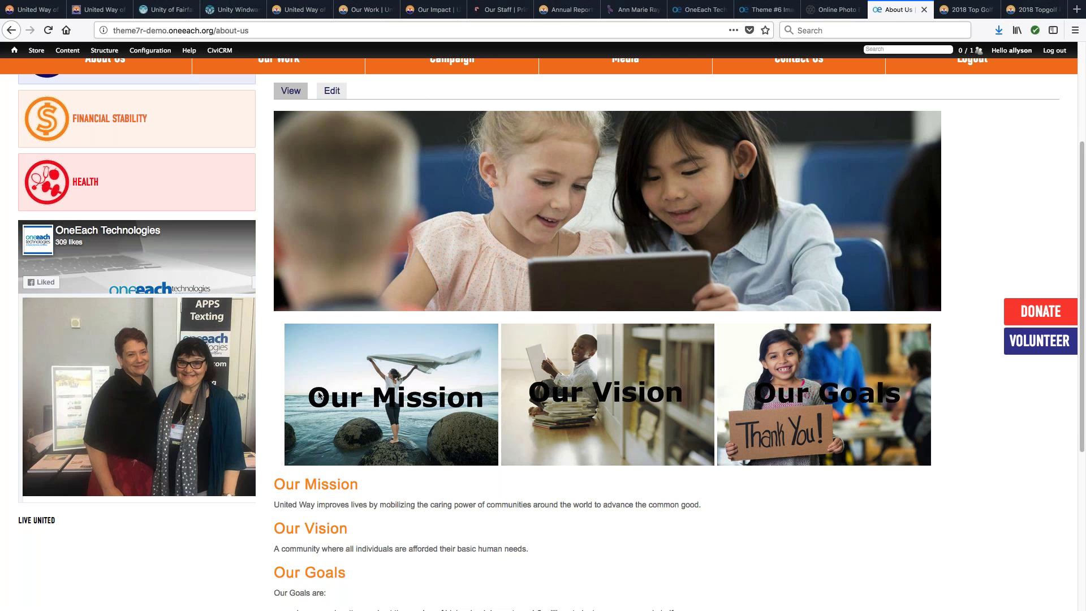
- Review the published About Us page, comparing the captioned picture row with the mission, vision and goals text beneath it
left_click(830, 10)
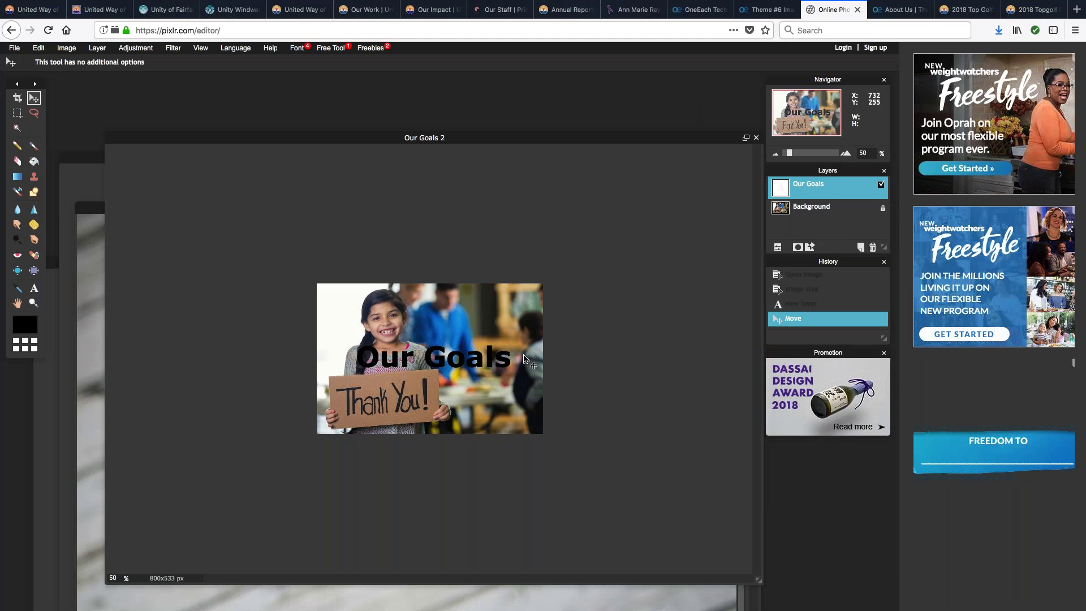
left_click(977, 10)
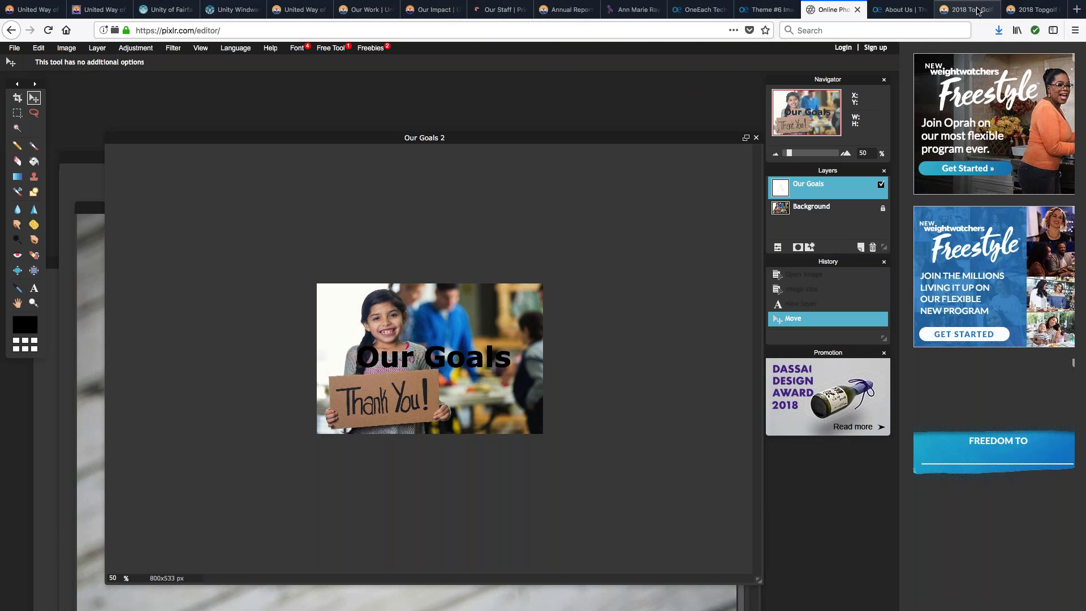
left_click(899, 10)
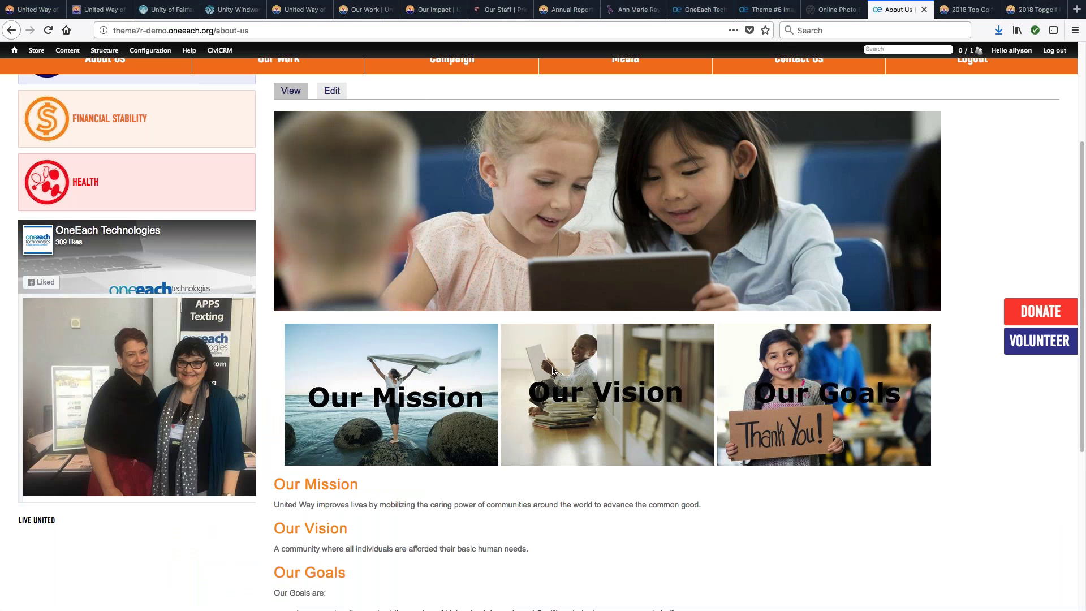
scroll(679, 504, "down", 3)
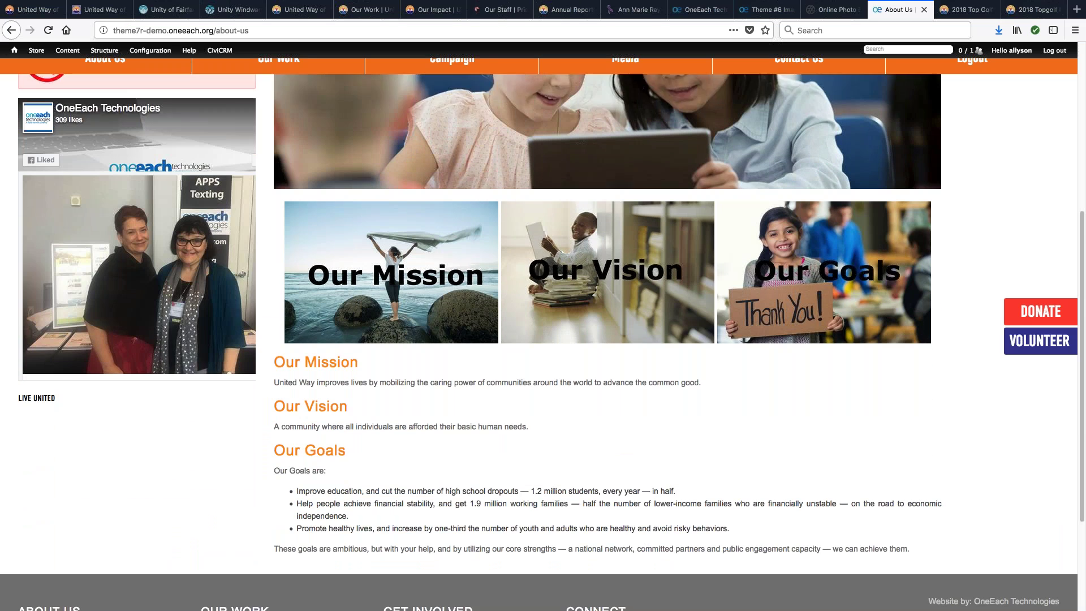
scroll(727, 559, "up", 3)
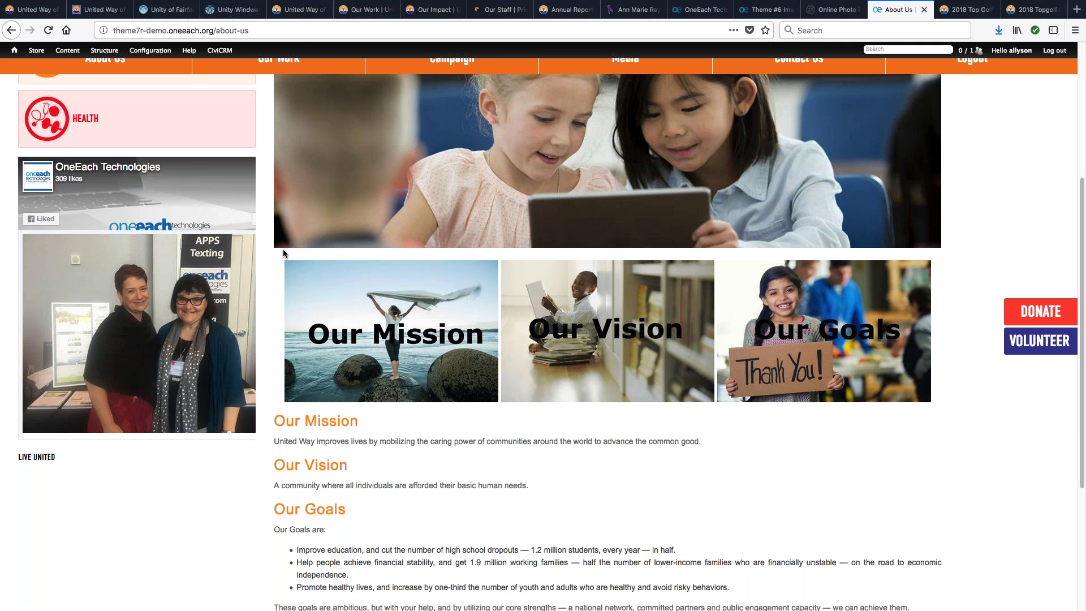
mouse_move(746, 599)
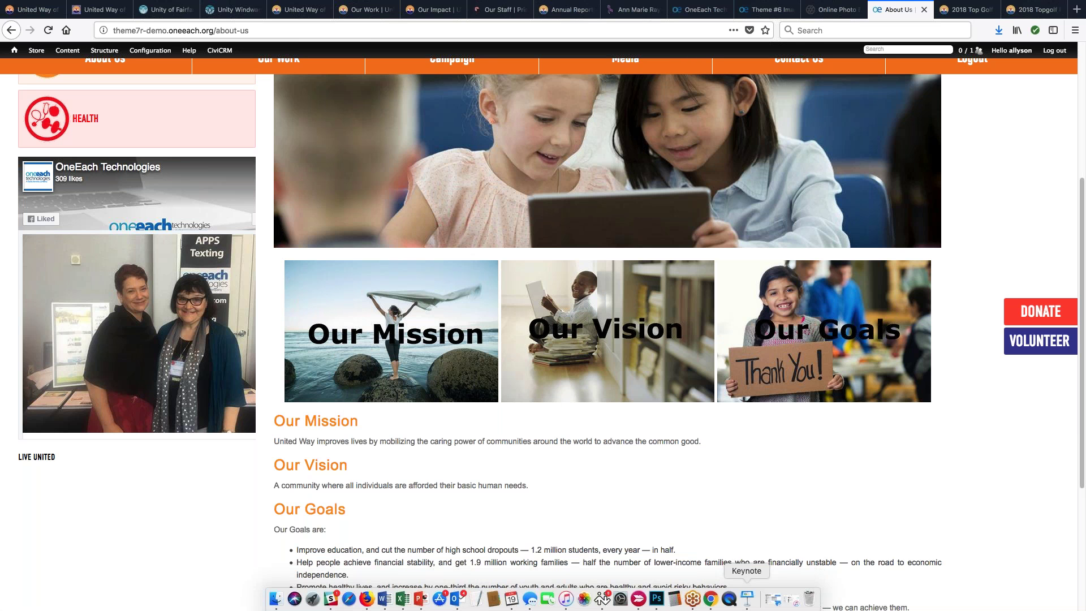
scroll(565, 339, "down", 5)
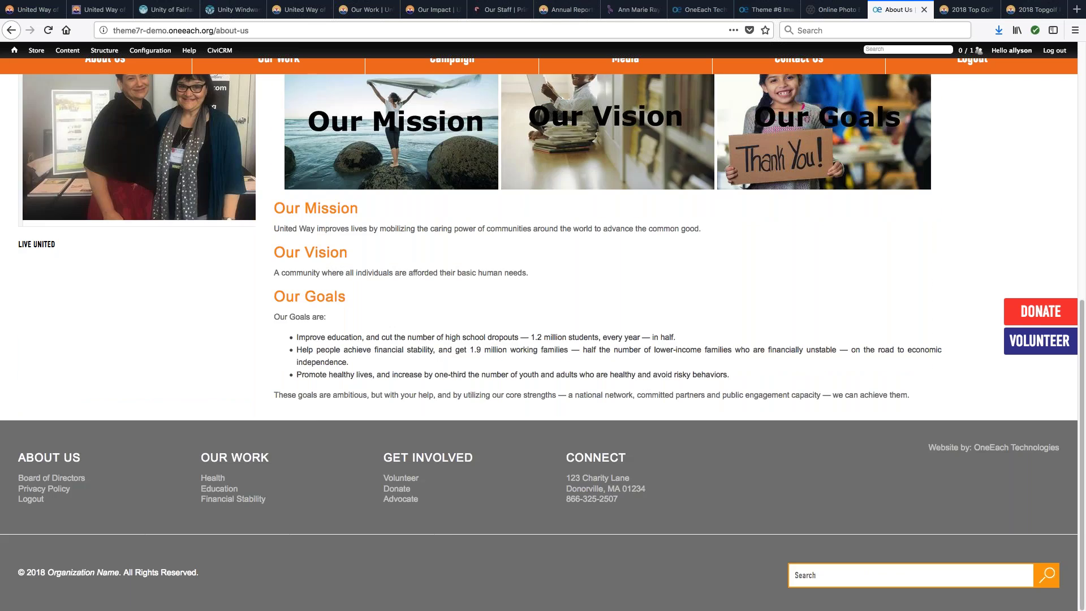
scroll(453, 304, "up", 5)
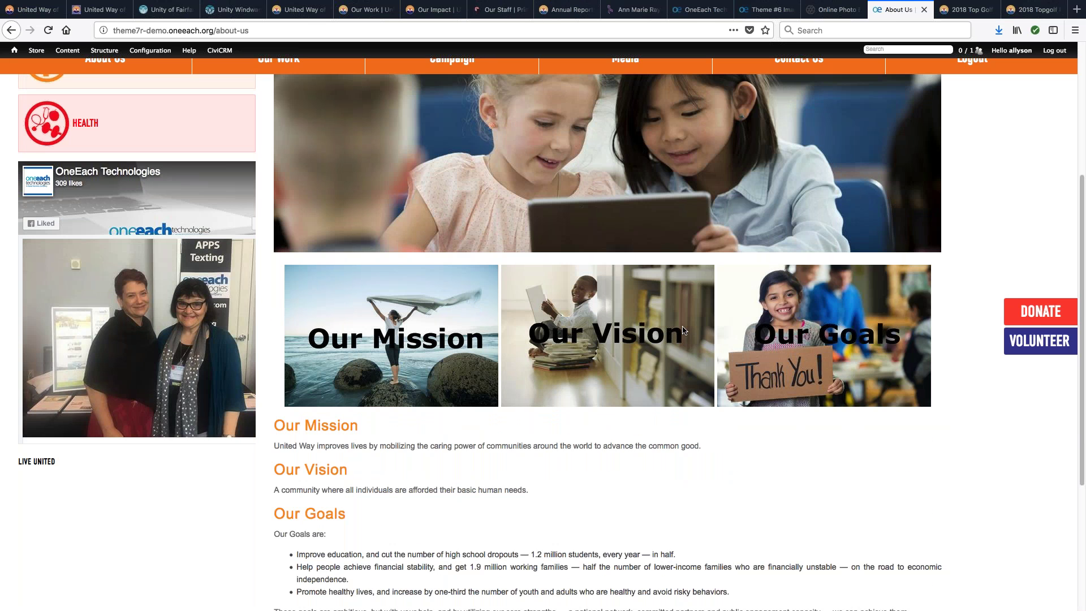
scroll(686, 372, "up", 3)
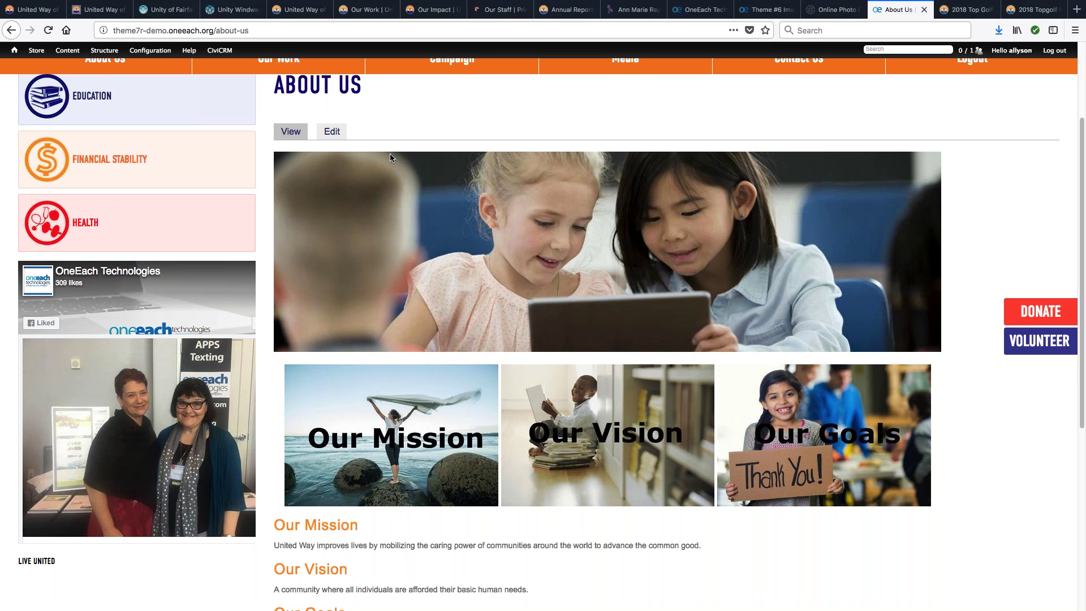
- Reopen the About Us page for editing and add an anchor named Mission in front of the Our Mission heading
left_click(332, 131)
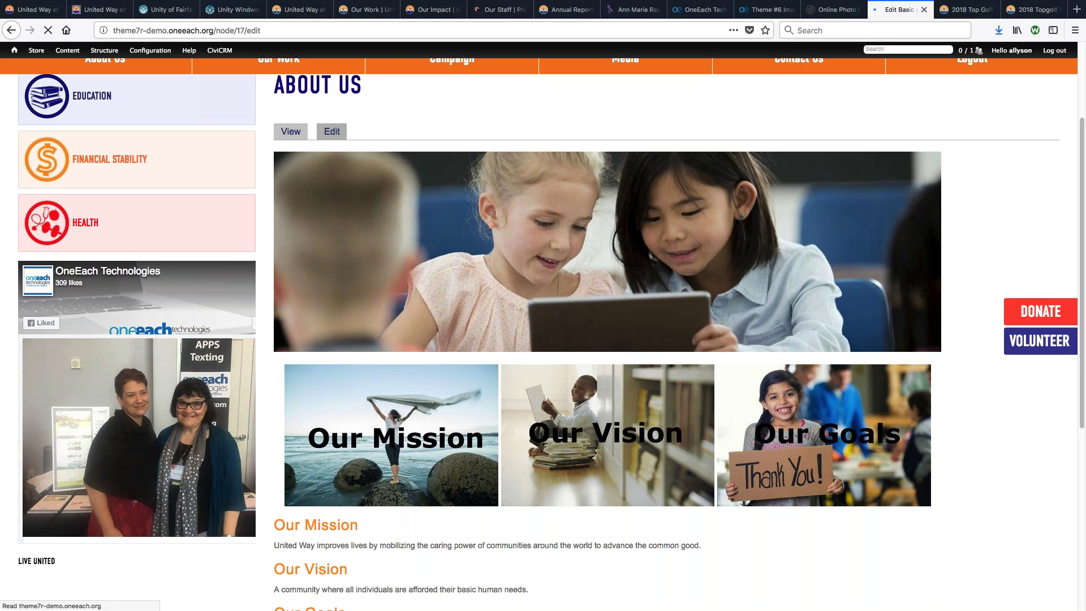
scroll(518, 241, "down", 10)
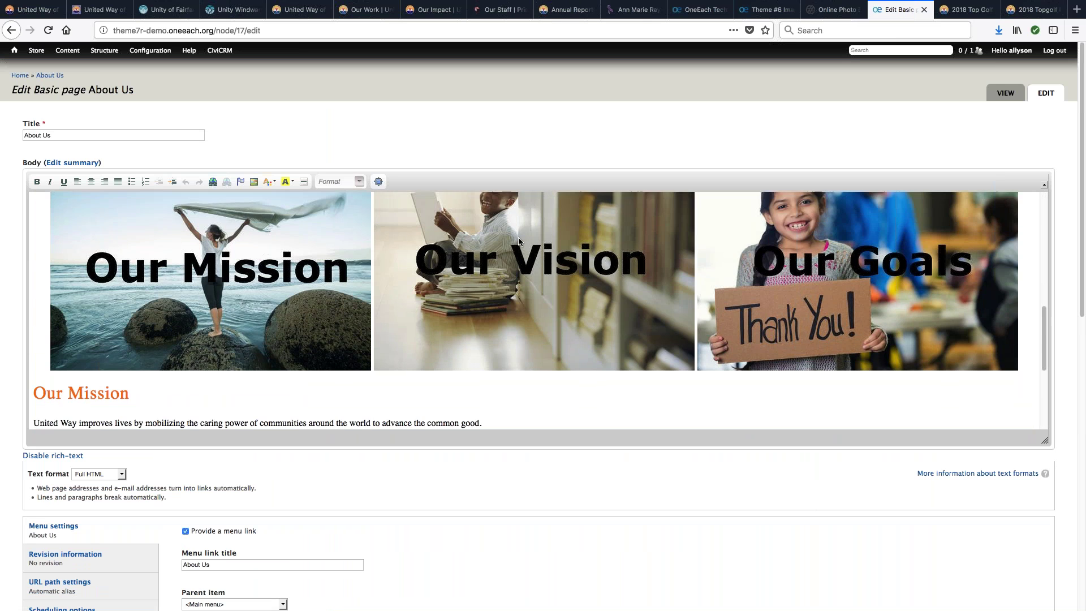
left_click(36, 372)
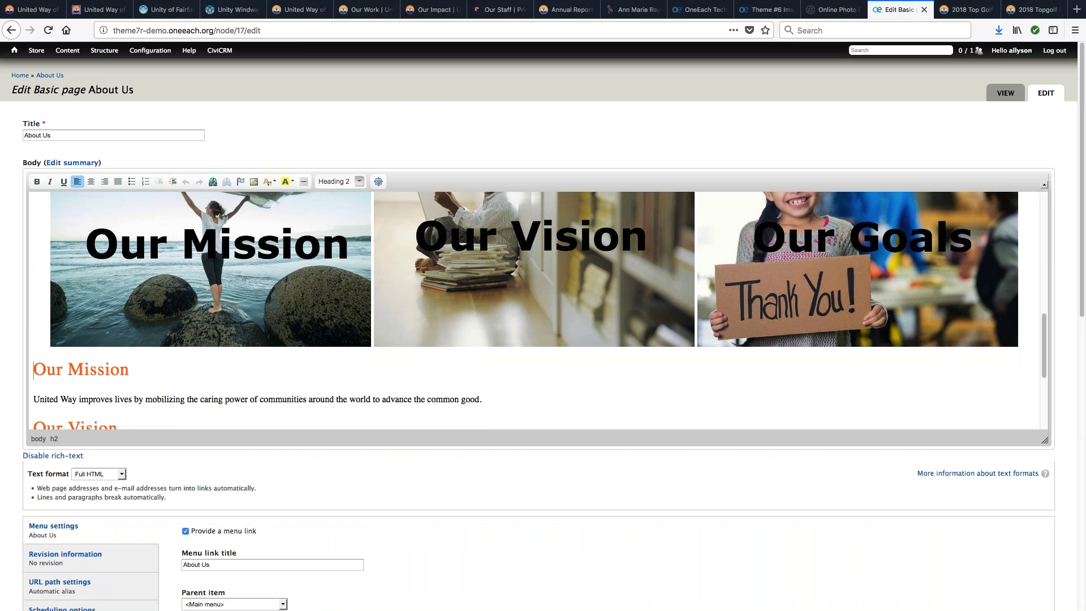
left_click(241, 181)
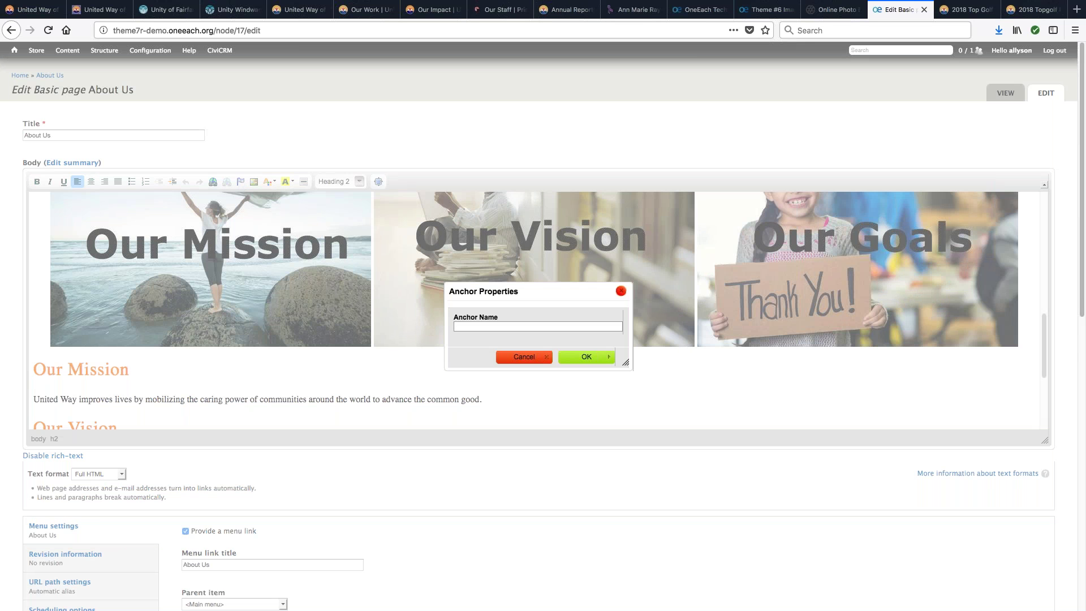
type("Mission")
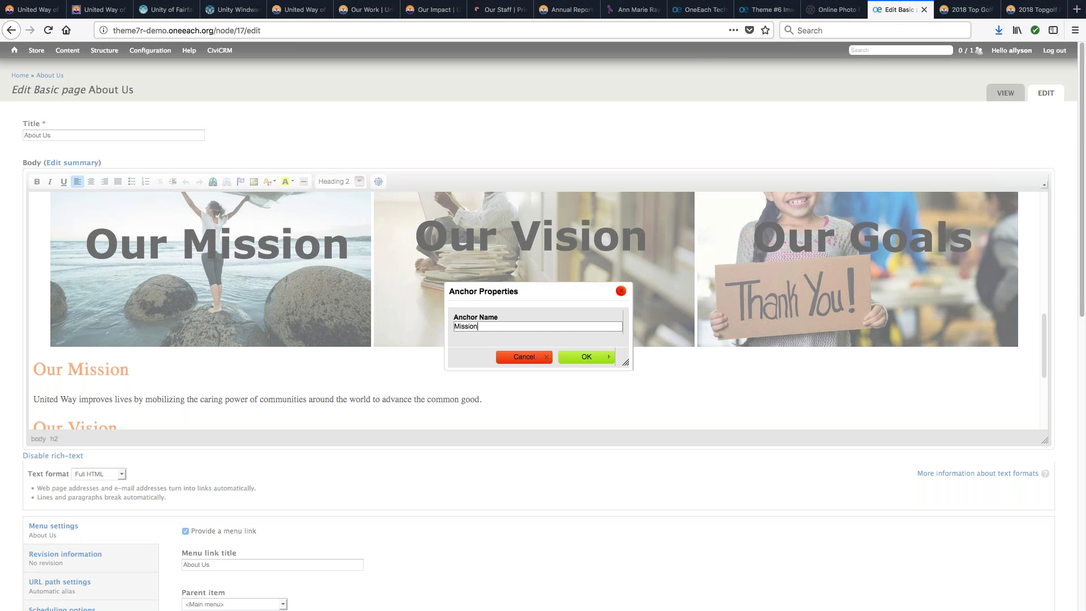
left_click(588, 355)
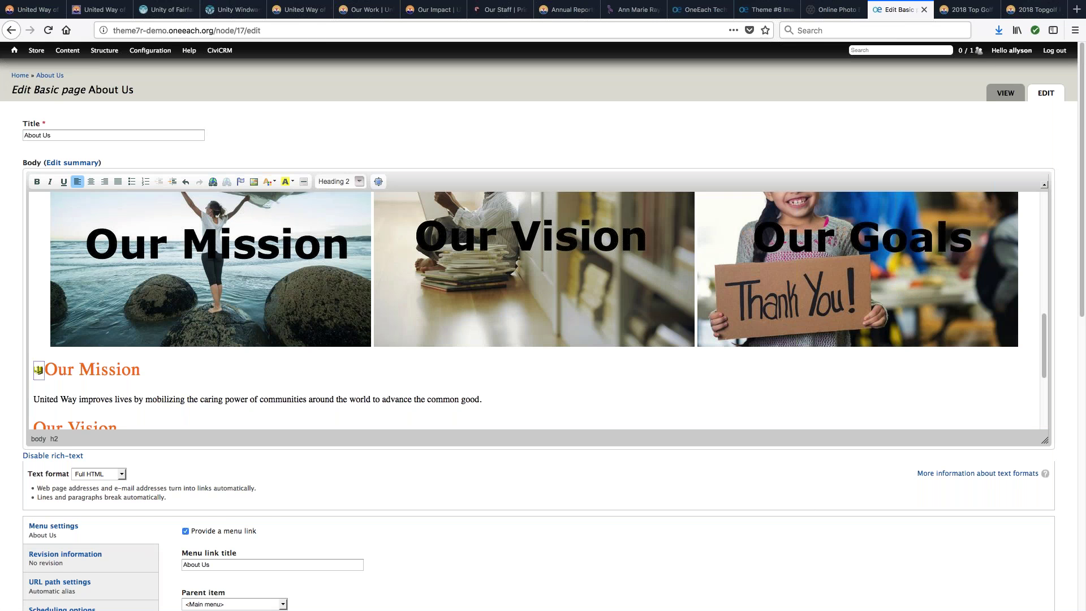
- Link the Our Mission picture to the Mission anchor in the text
left_click(210, 269)
scroll(262, 219, "up", 1)
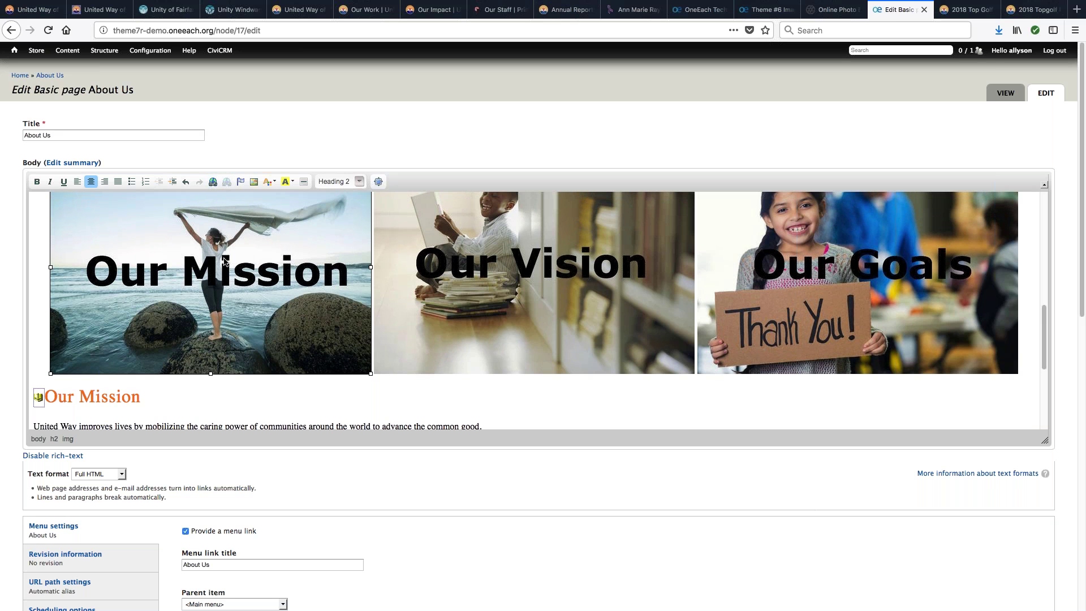
left_click(213, 182)
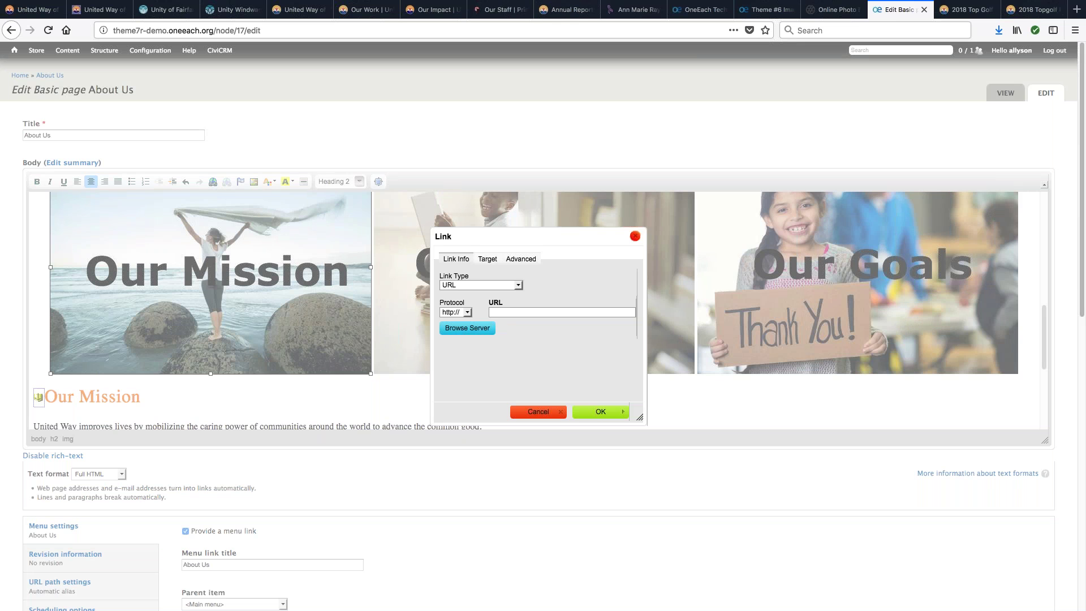
left_click(519, 285)
left_click(519, 285)
left_click(520, 283)
left_click(520, 285)
left_click(519, 285)
left_click(517, 295)
left_click(527, 323)
left_click(492, 333)
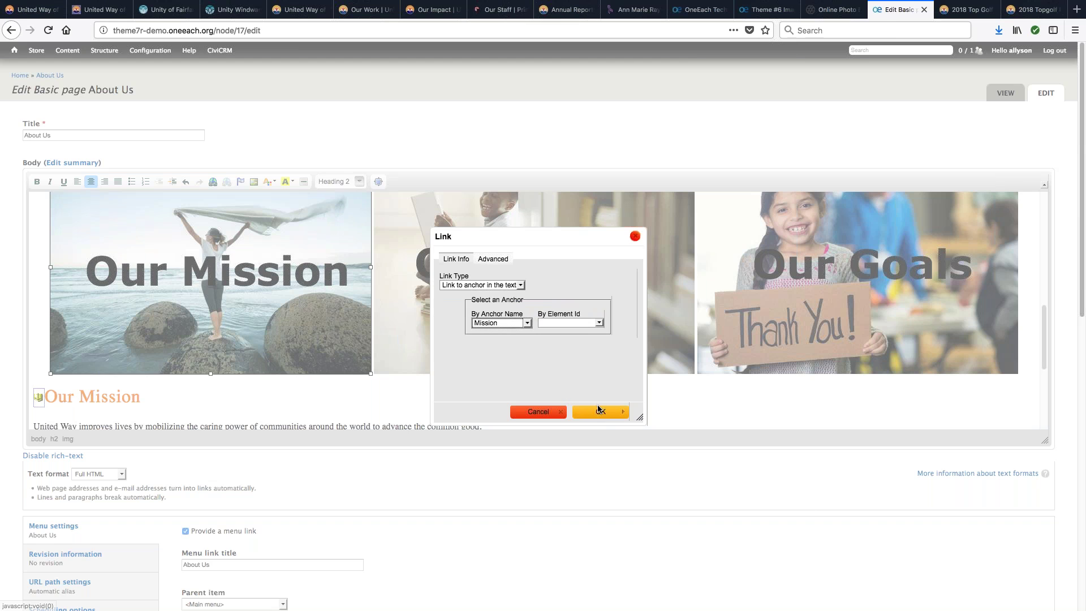
left_click(600, 408)
- Give the Our Mission picture the advisory title "Our Mission" in its advanced image properties
left_click(196, 318)
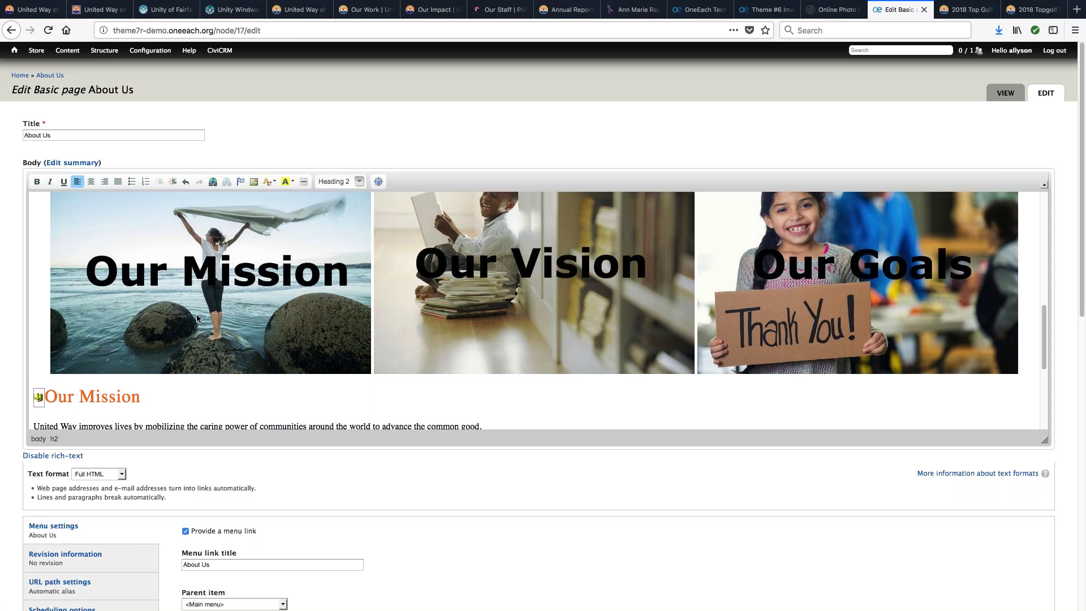
scroll(538, 311, "down", 3)
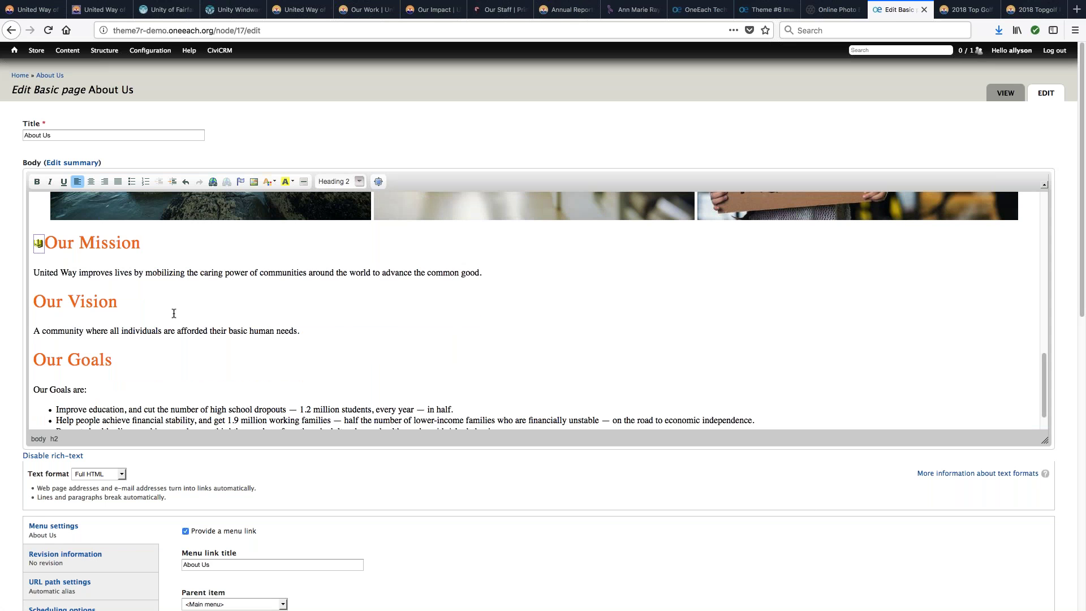
scroll(175, 315, "up", 5)
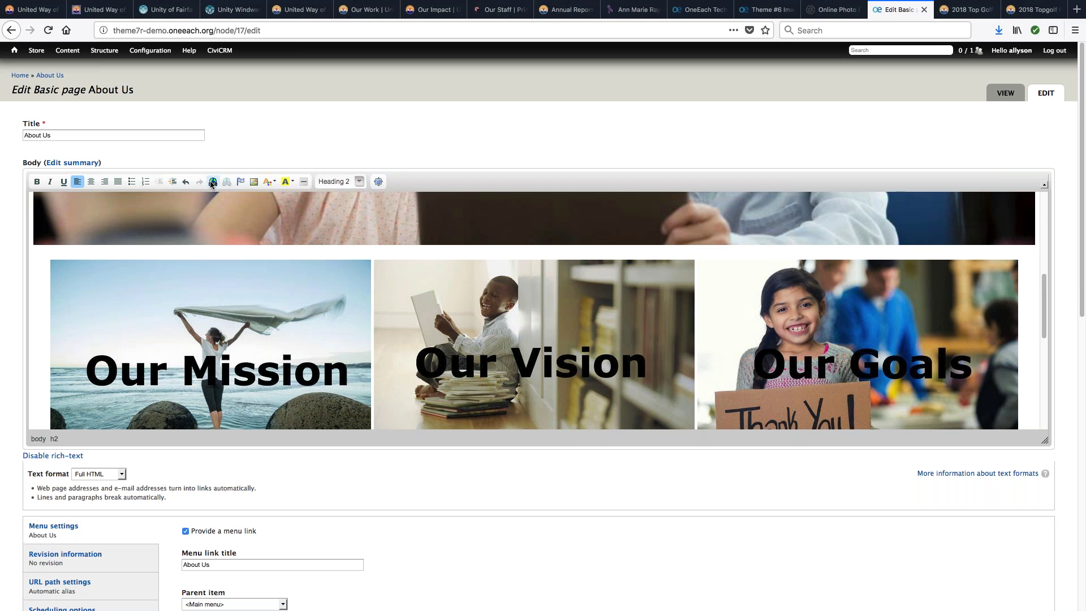
scroll(263, 286, "down", 5)
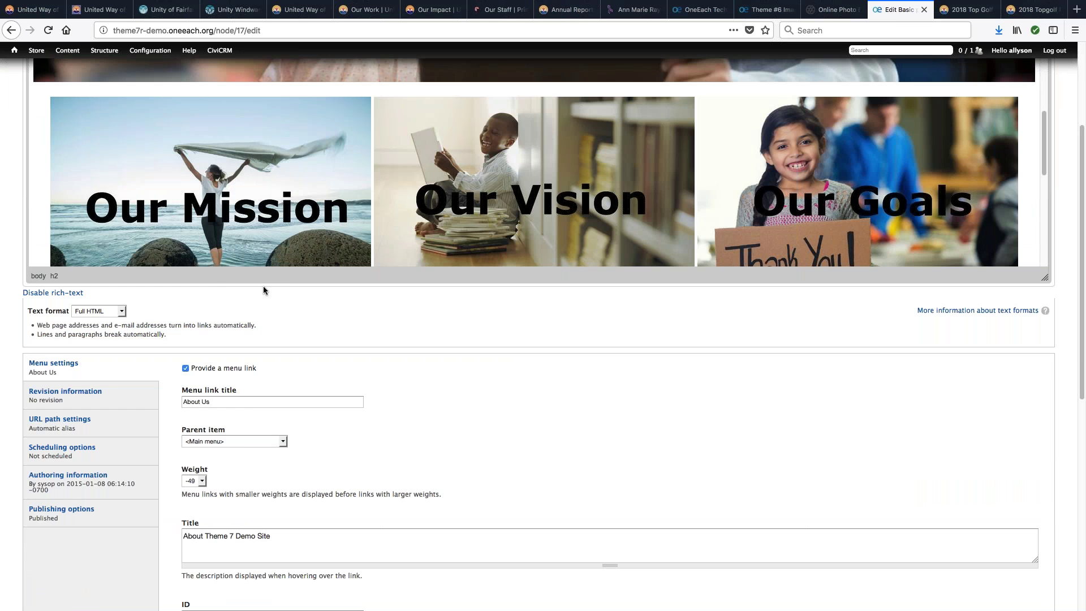
scroll(286, 286, "up", 3)
scroll(286, 286, "down", 1)
left_click(225, 229)
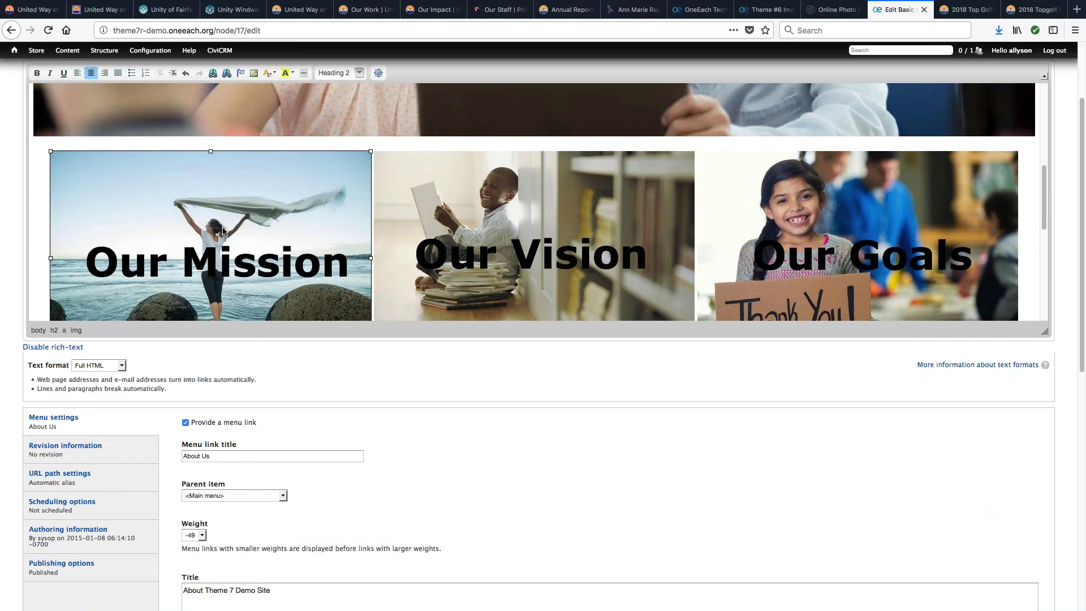
right_click(225, 229)
left_click(253, 265)
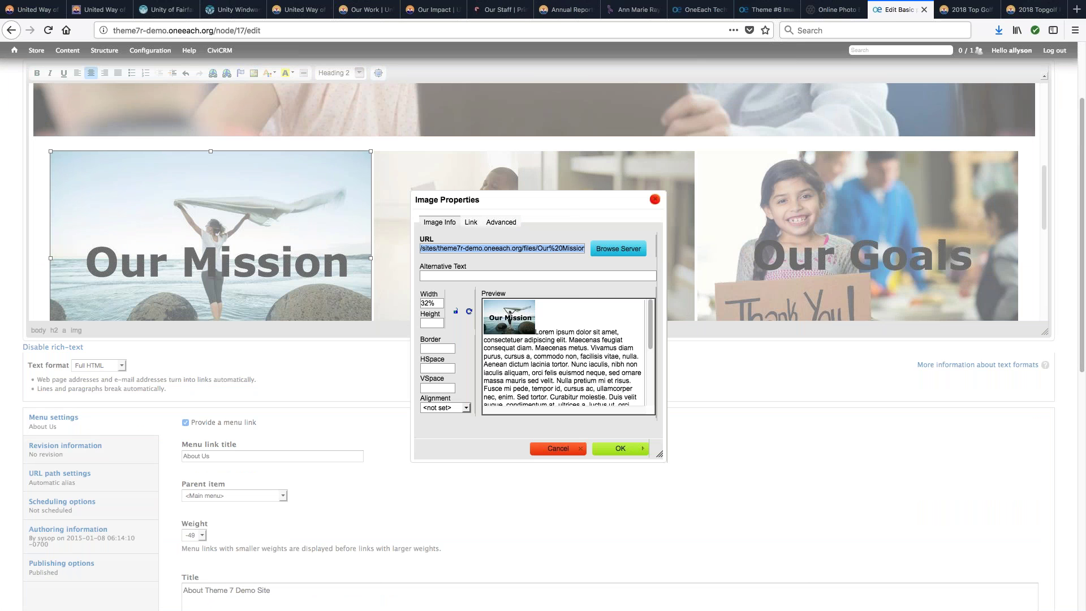
left_click(498, 222)
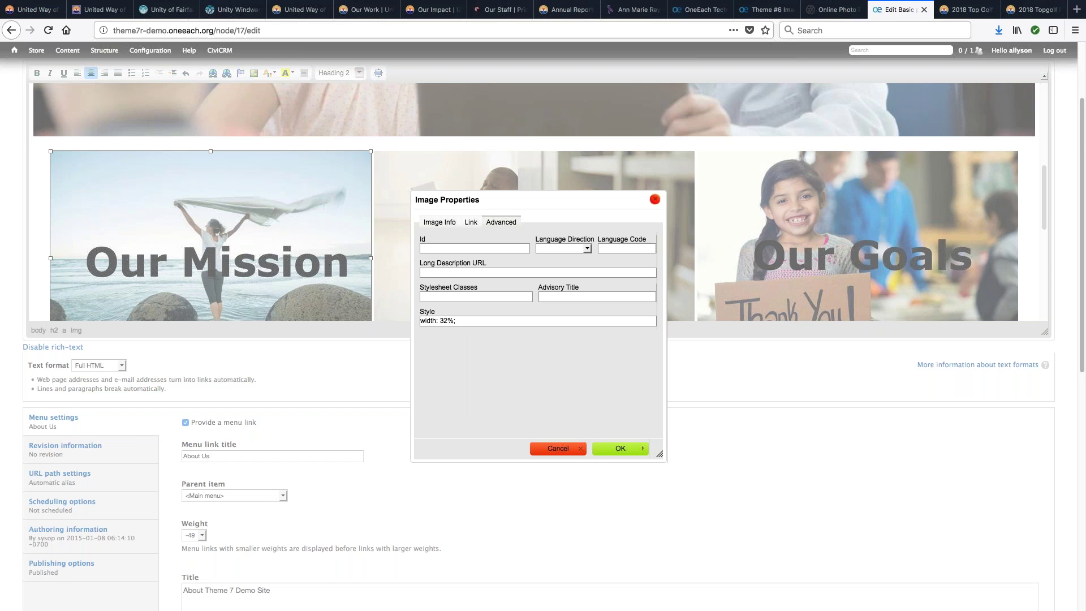
left_click(570, 297)
type("Our Mission")
left_click(616, 449)
- Save the edited About Us page and bring the picture row into view on the published page
scroll(541, 492, "down", 8)
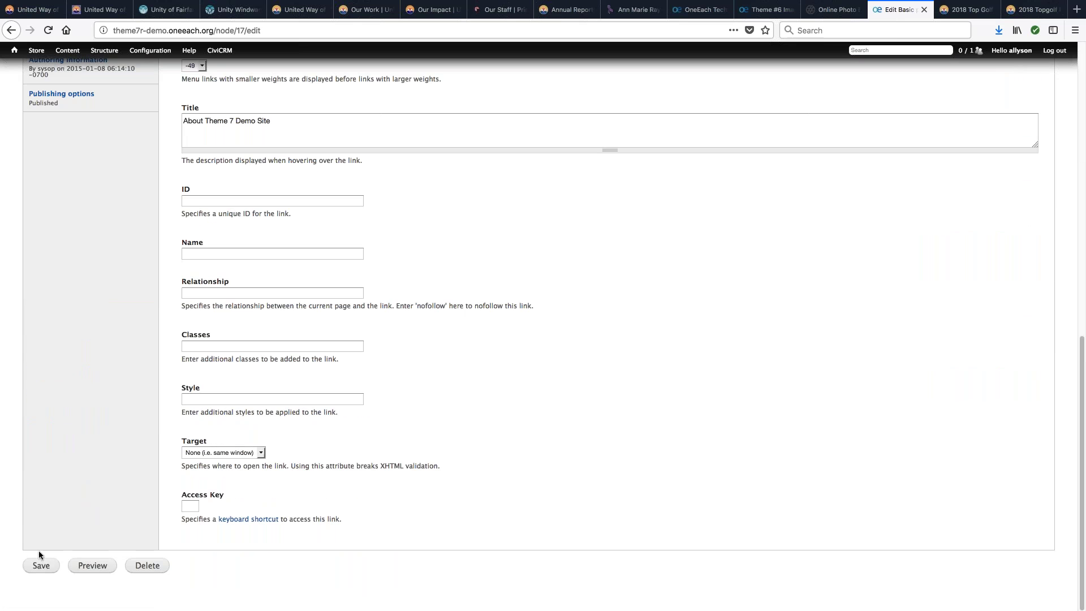
left_click(41, 565)
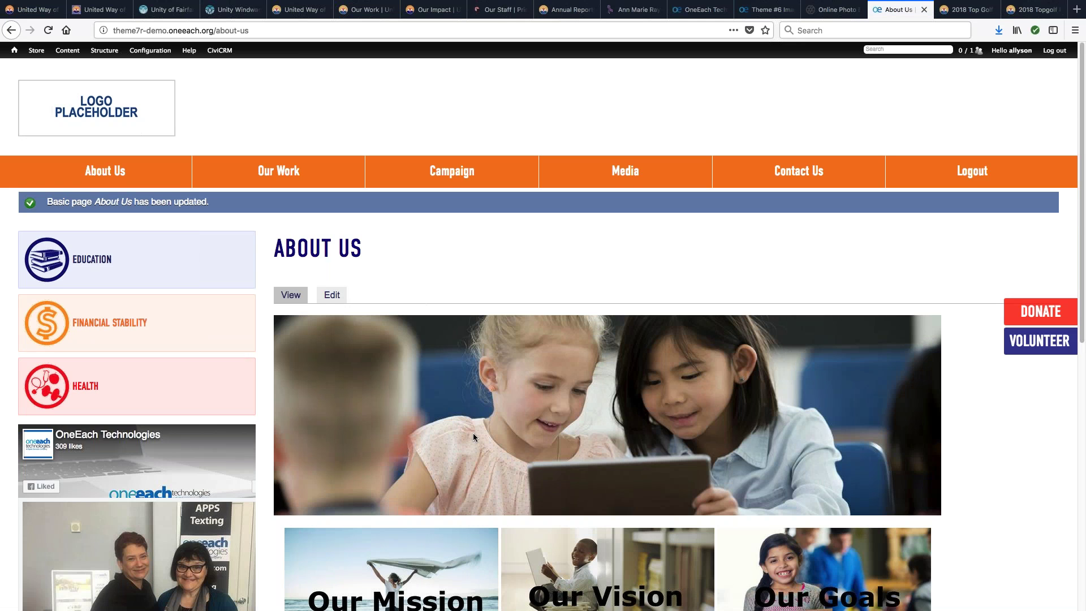
scroll(1051, 455, "down", 6)
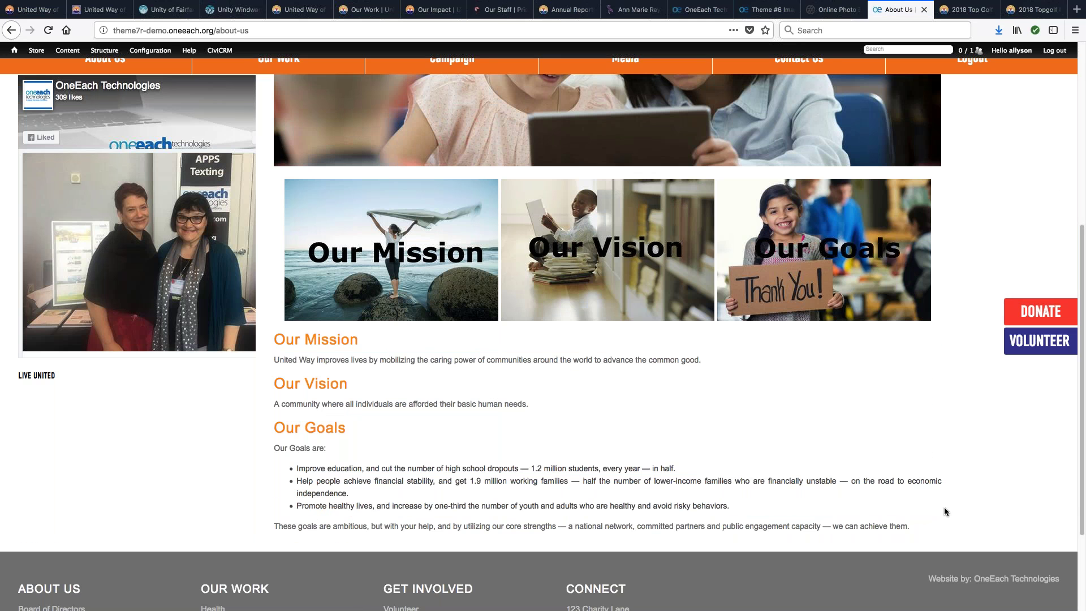
- Review the published About Us page, preview it in responsive design mode and test the Our Mission picture's link
scroll(945, 508, "up", 1)
scroll(944, 507, "up", 5)
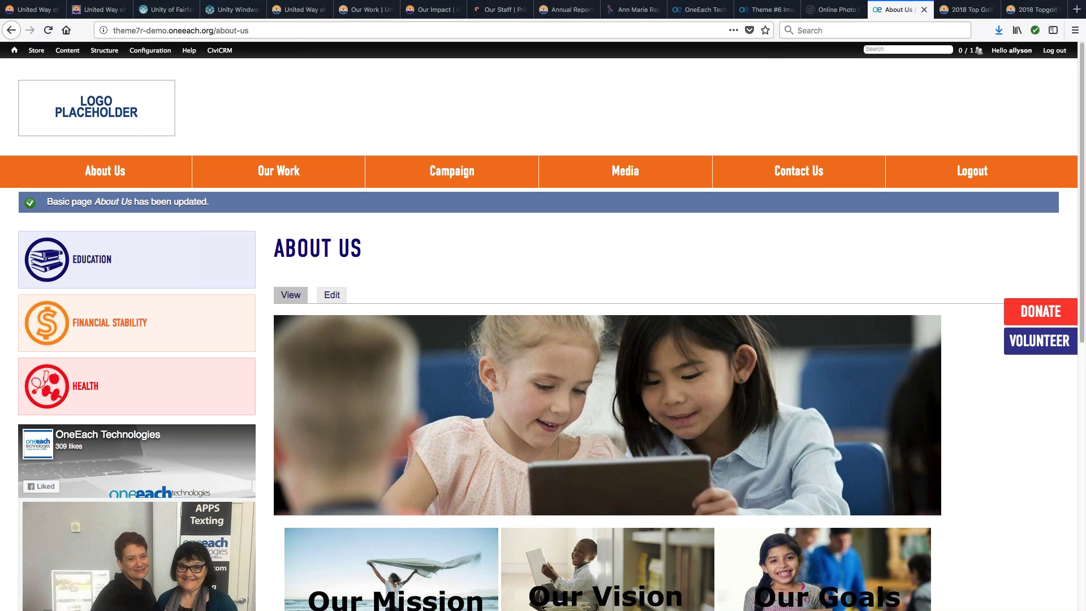
scroll(580, 134, "down", 3)
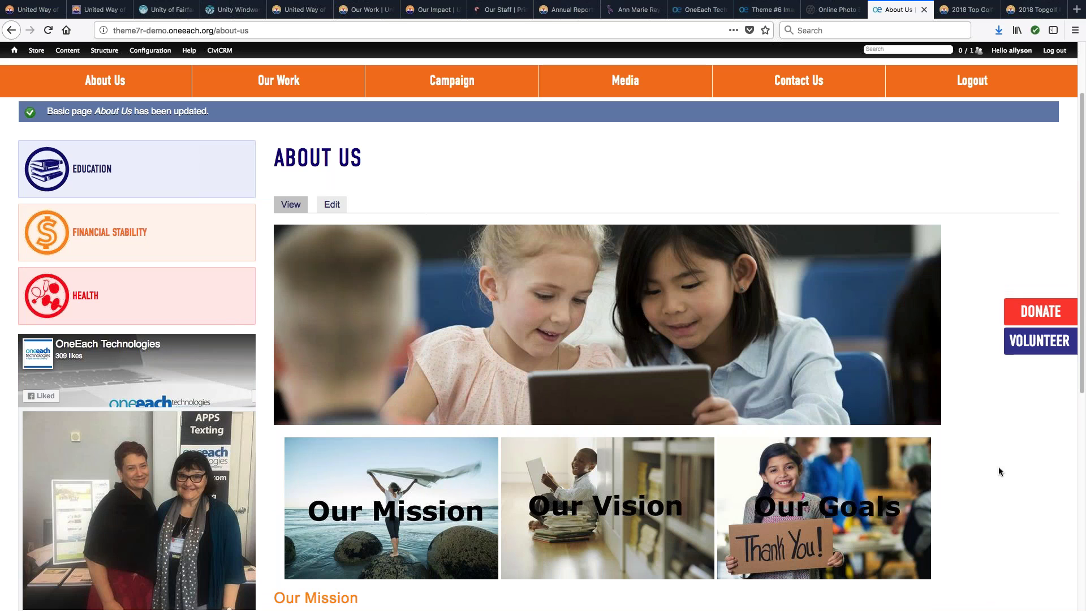
key("super+alt+m")
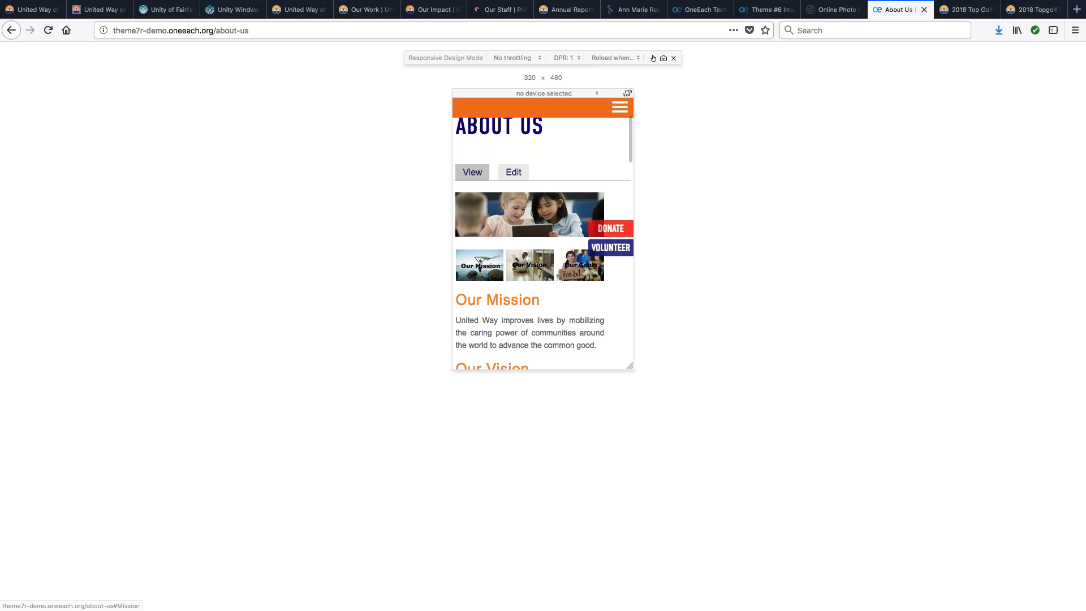
left_click(479, 265)
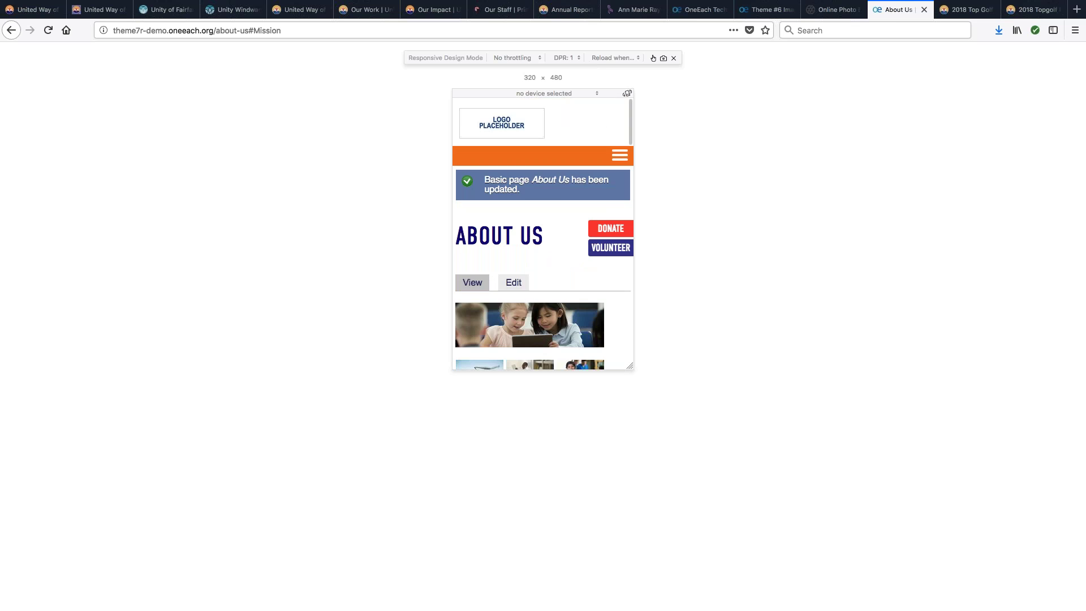
scroll(478, 276, "down", 3)
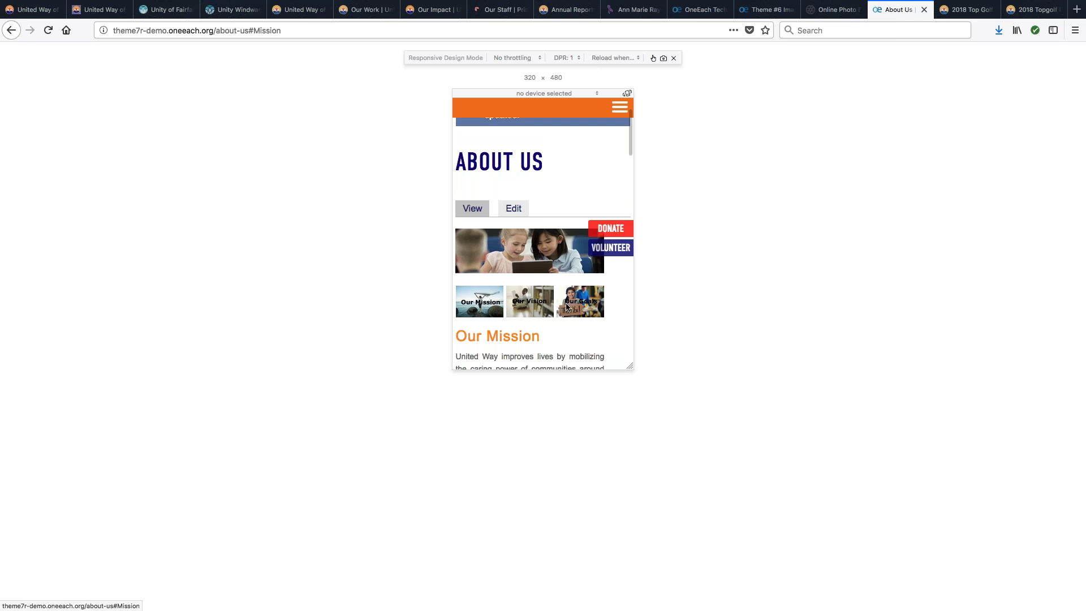
- Reopen the About Us page for editing, leave the responsive preview and set the Our Mission picture's width to 300
left_click(517, 210)
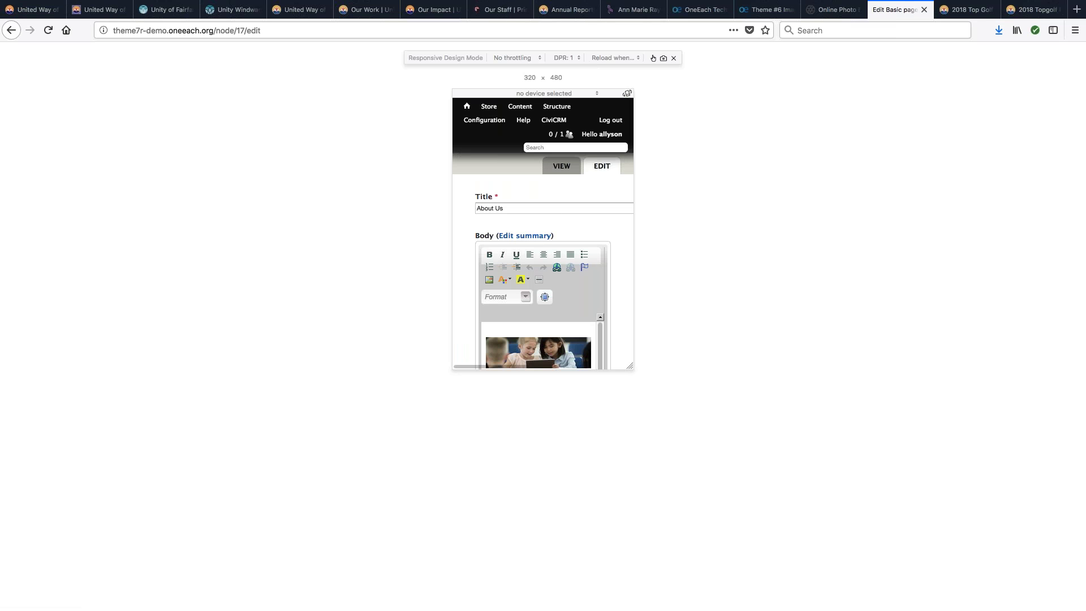
left_click(673, 57)
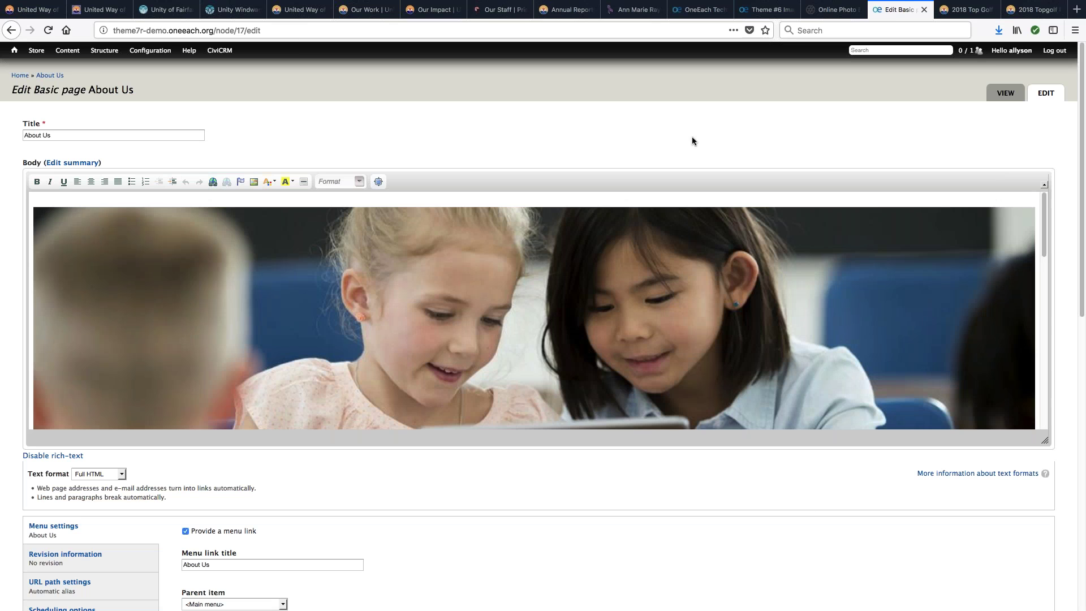
scroll(443, 289, "down", 5)
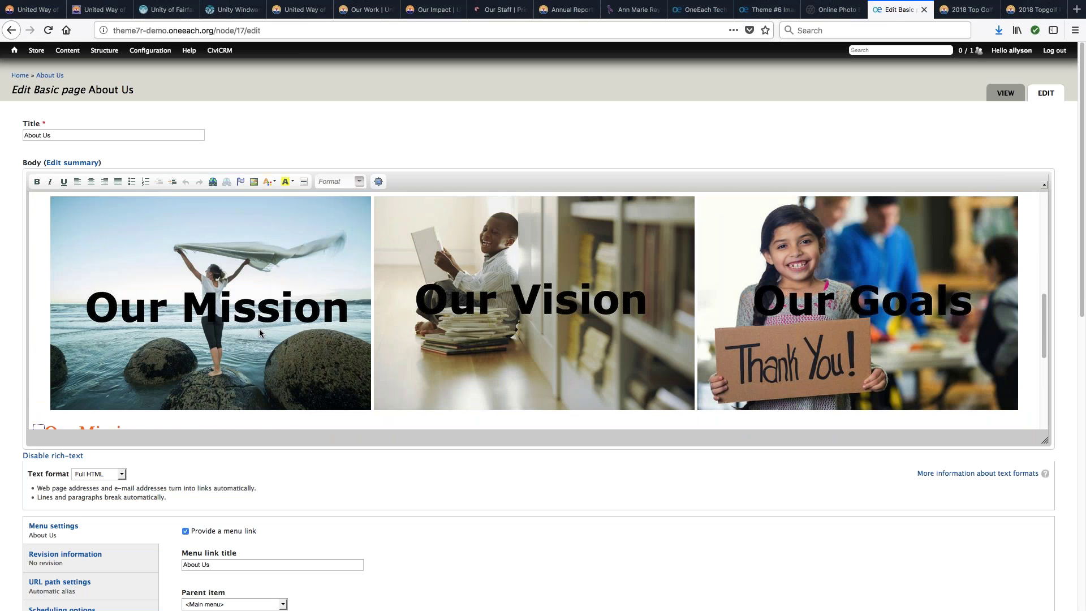
right_click(261, 293)
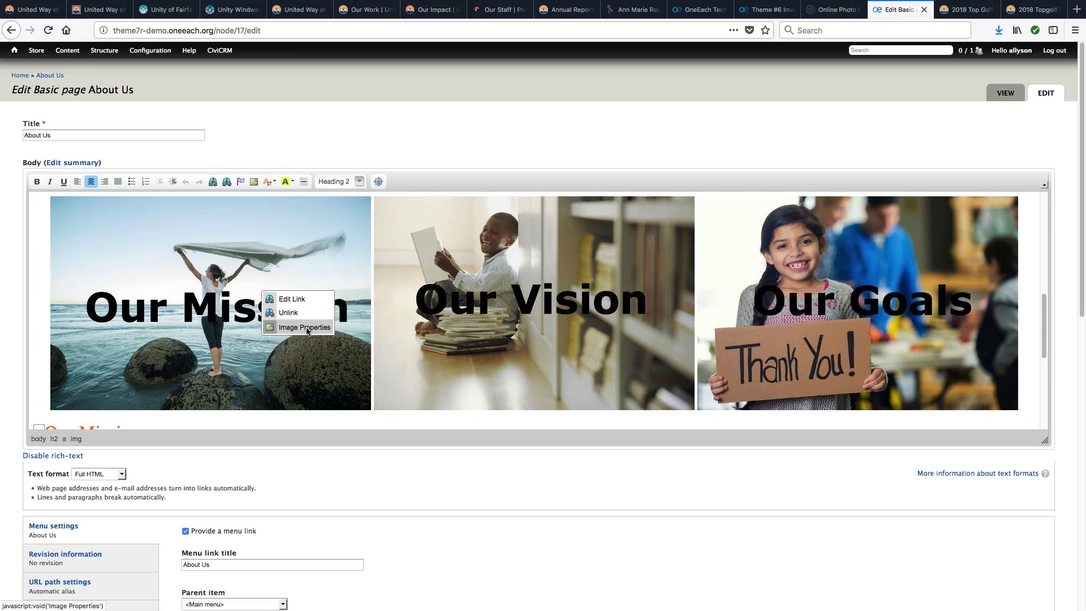
left_click(306, 328)
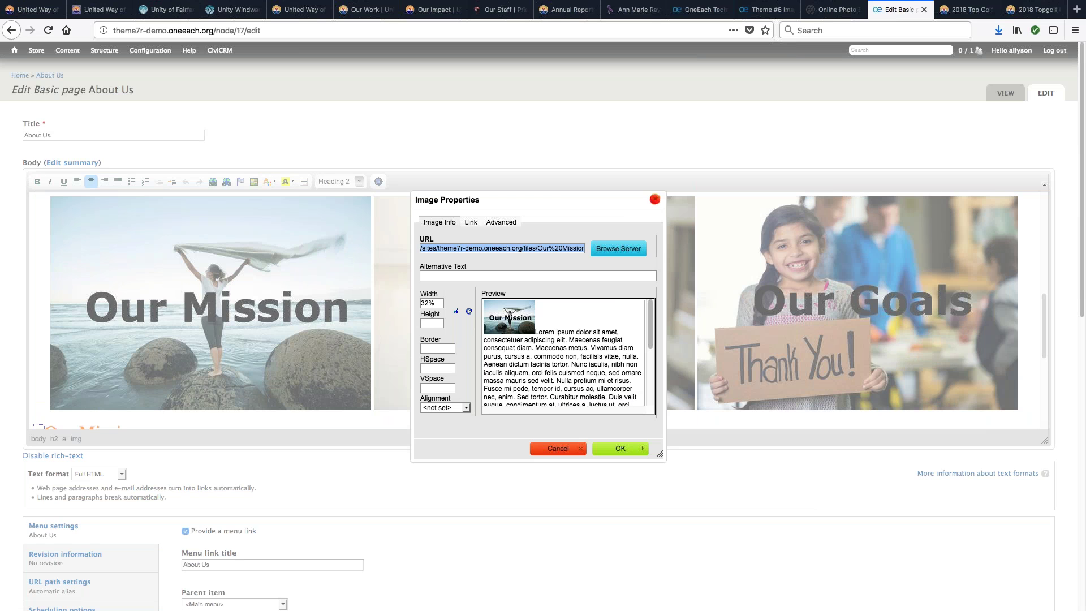
left_click_drag(436, 303, 421, 304)
type("300")
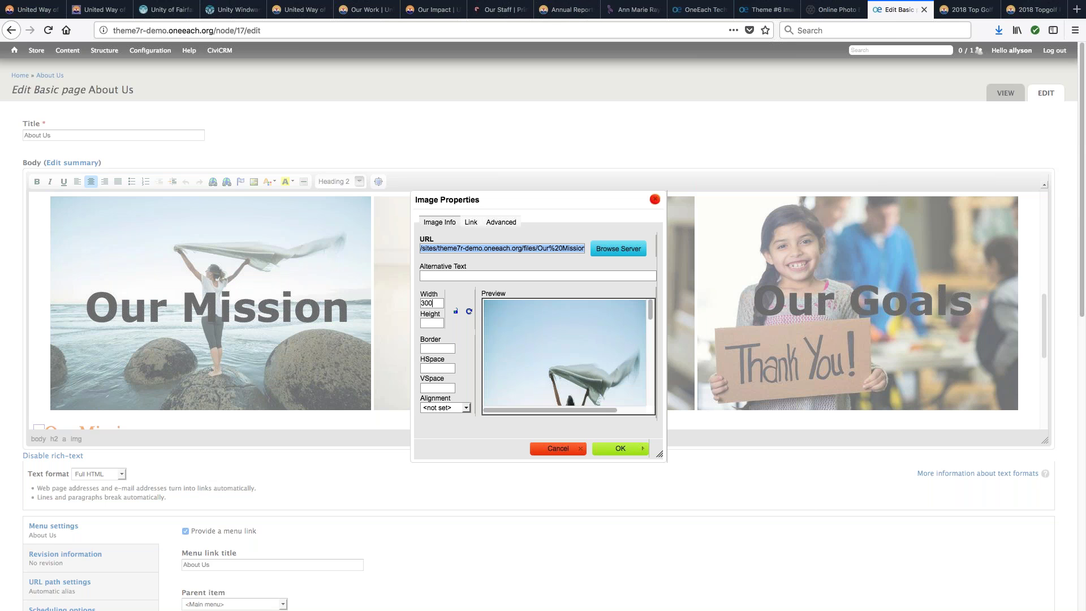
left_click(621, 448)
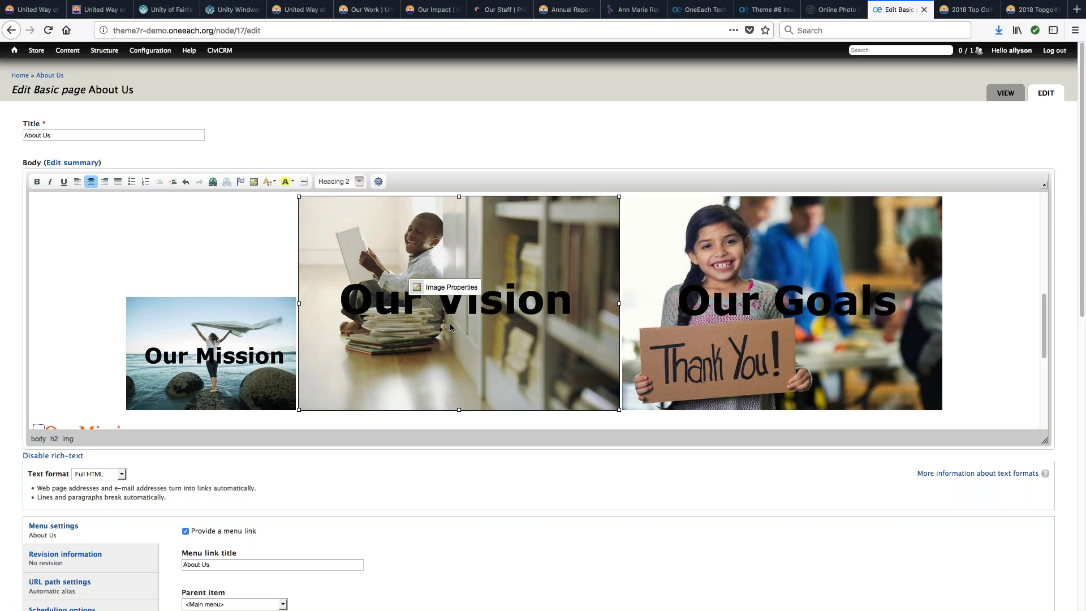
- Set the Our Vision picture's width to 300 in its image properties
left_click(447, 286)
key("Tab")
key("Tab")
key("Tab")
type("300")
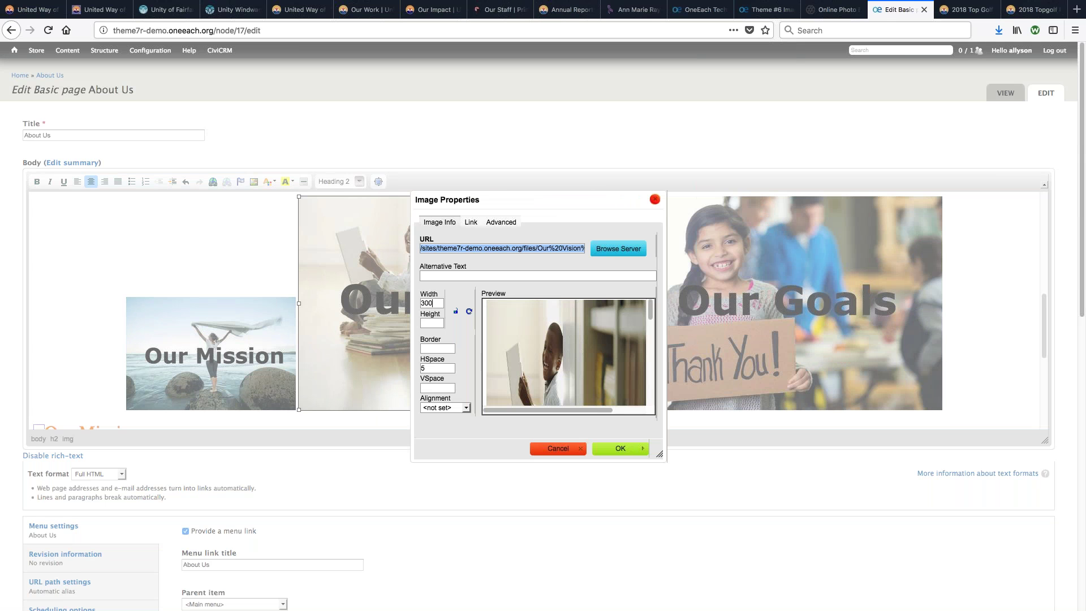
left_click(613, 448)
- Set the Our Goals picture's width to 300 in its image properties
right_click(683, 301)
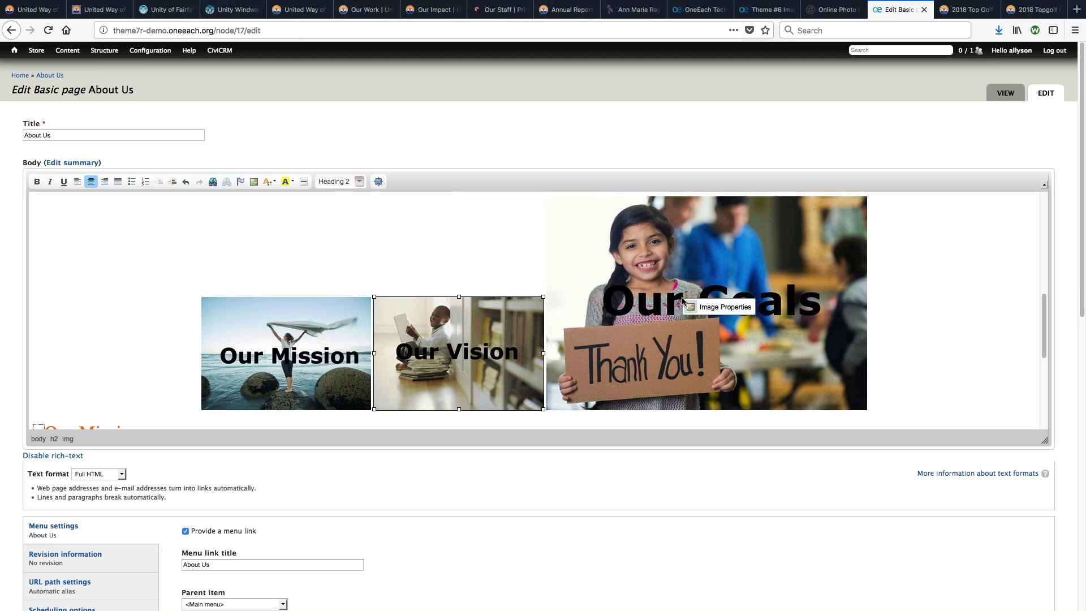
left_click(721, 307)
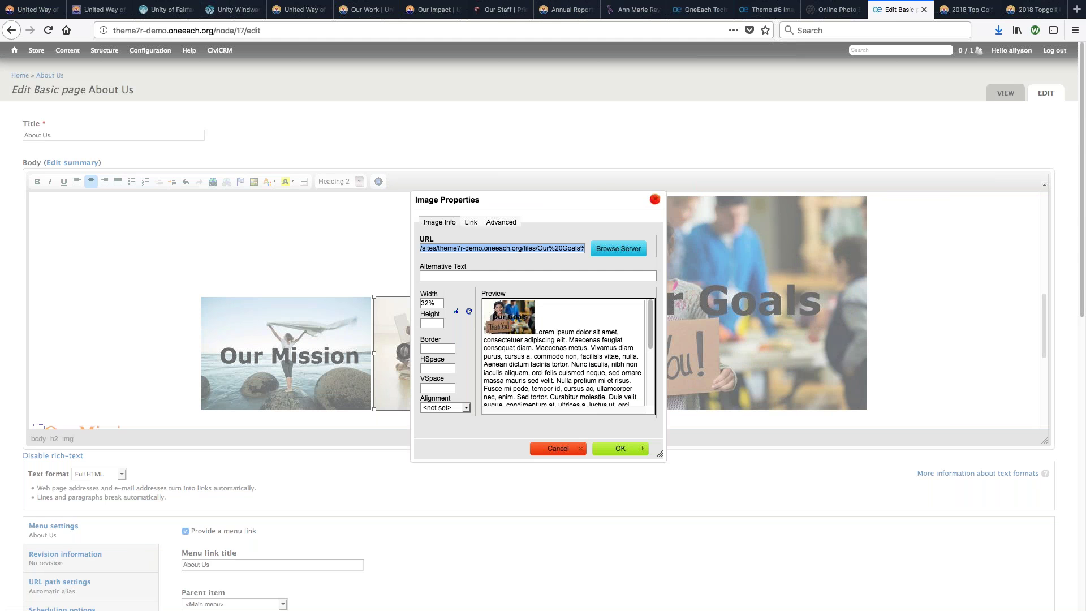
key("Tab")
key("Tab")
key("Tab")
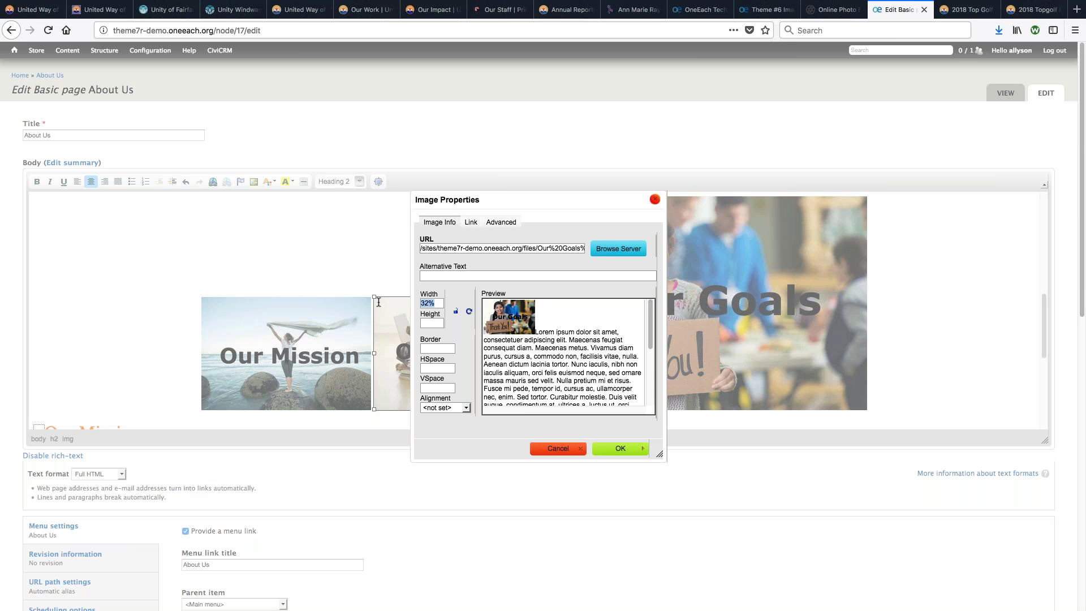
type("300")
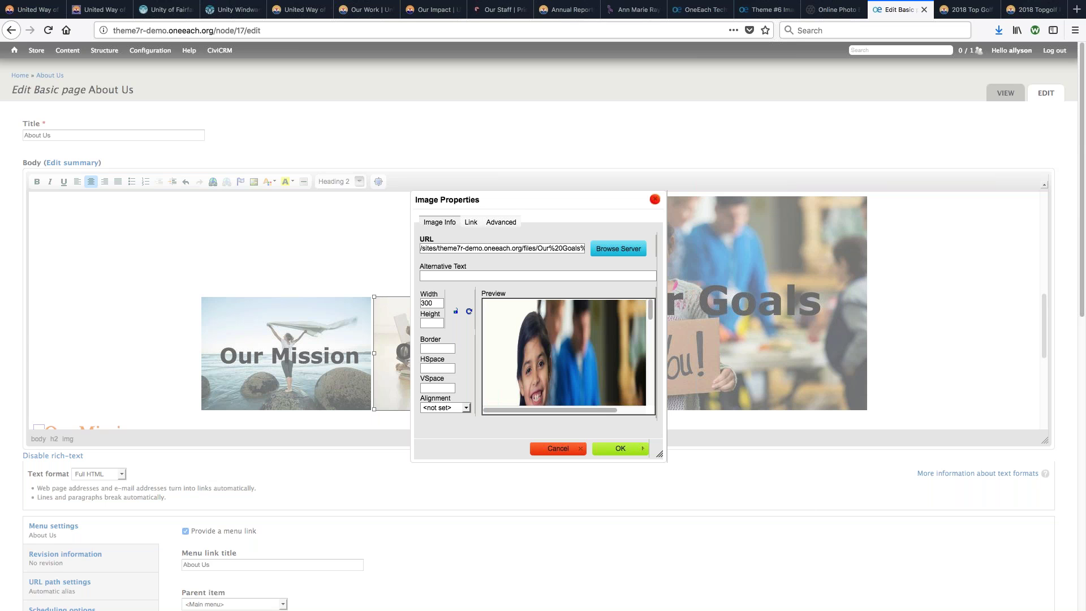
left_click(621, 449)
- Check the width and height settings in the Our Mission picture's image properties
scroll(488, 517, "down", 10)
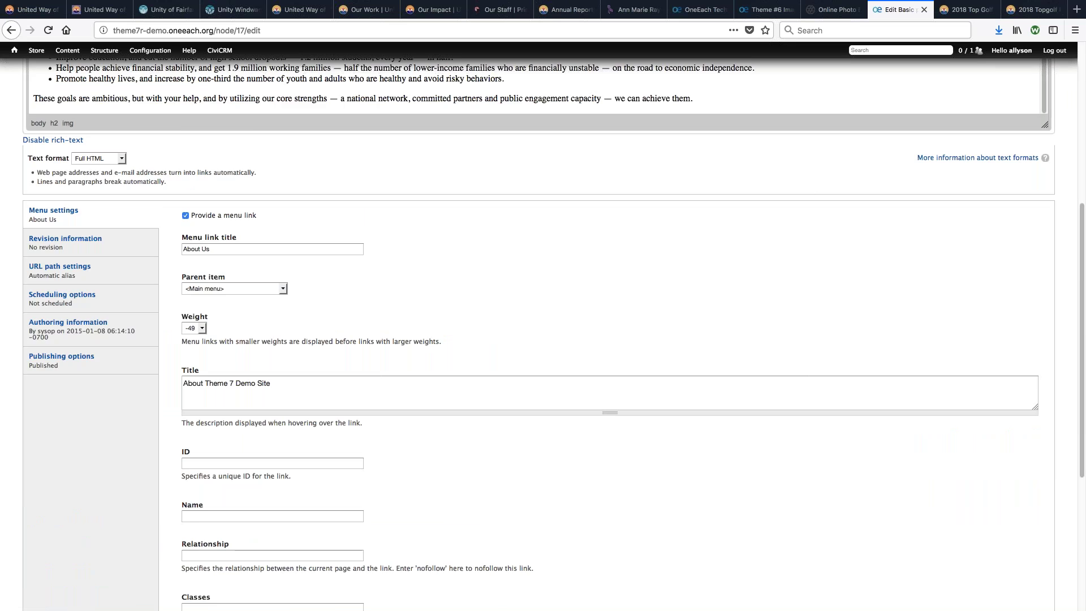
scroll(272, 543, "up", 10)
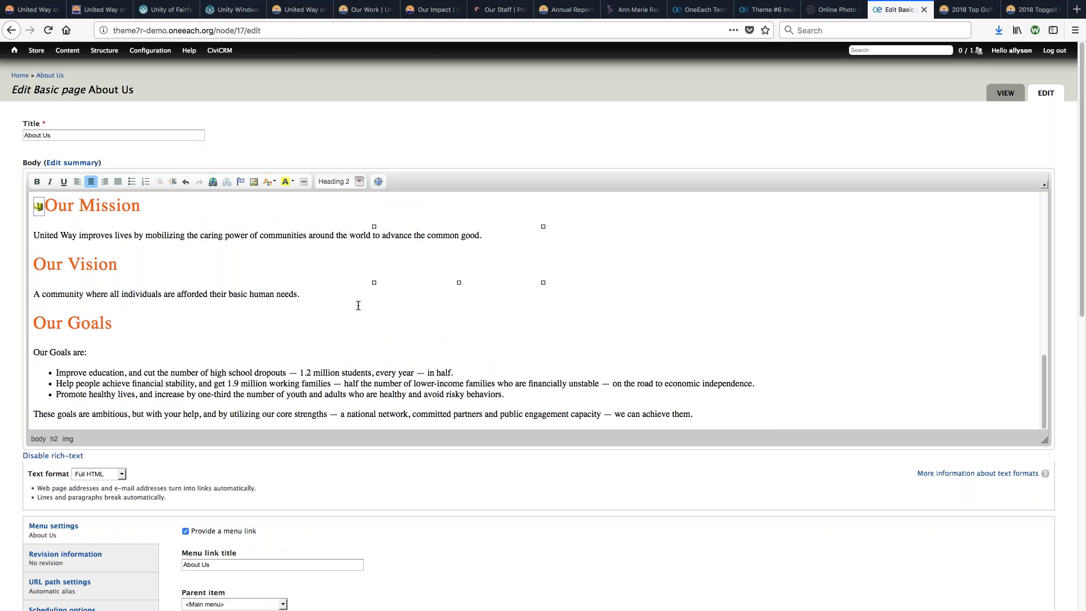
scroll(358, 334, "down", 2)
right_click(357, 355)
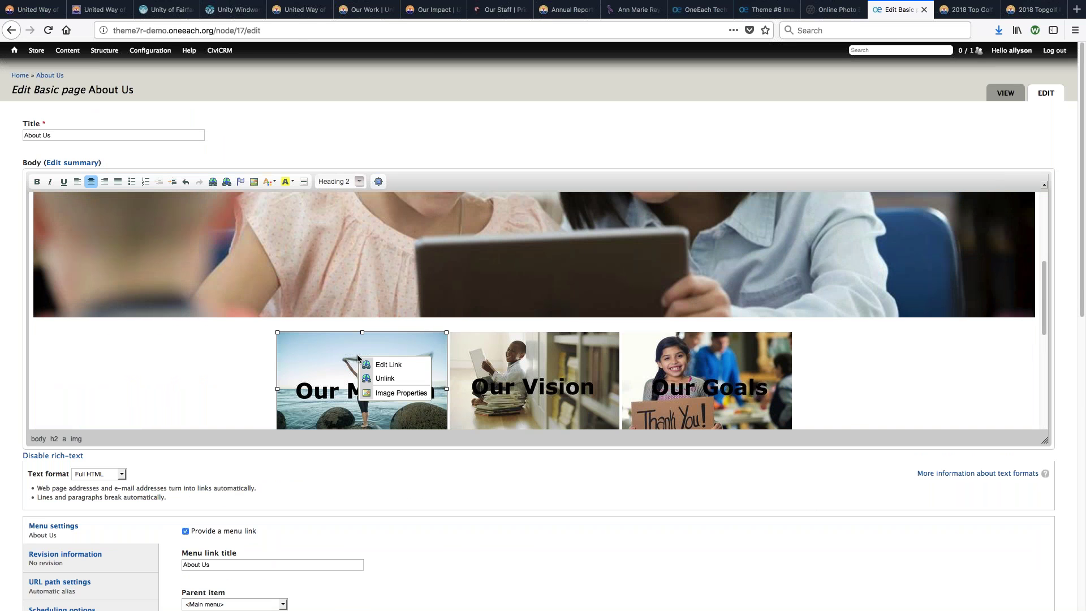
left_click(391, 393)
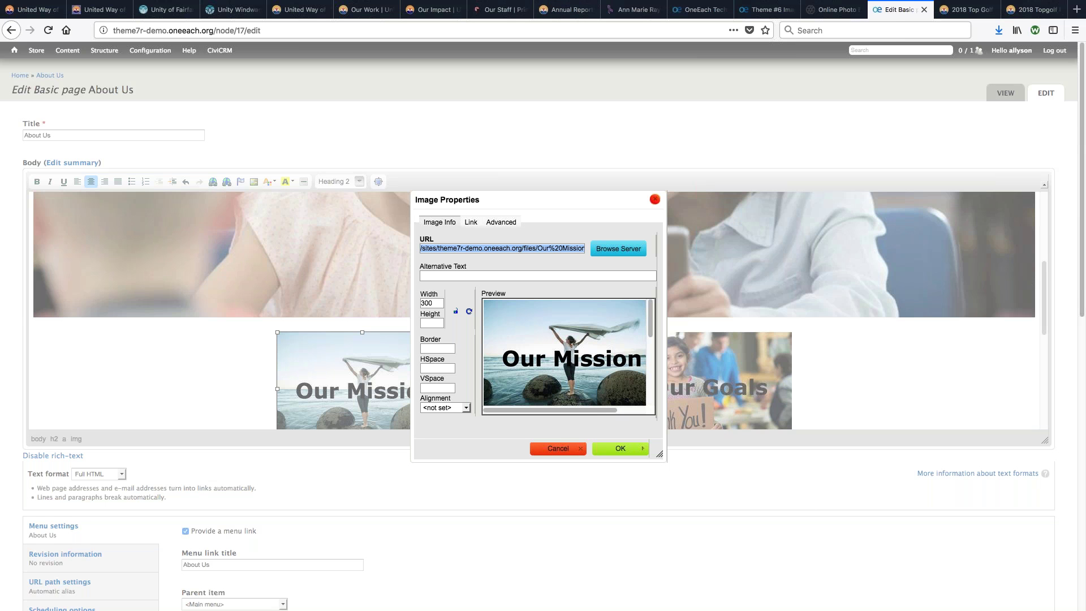
left_click(427, 324)
left_click(620, 448)
- Save the About Us page with the resized pictures and check the picture row on the published page
scroll(815, 378, "down", 3)
scroll(522, 546, "down", 10)
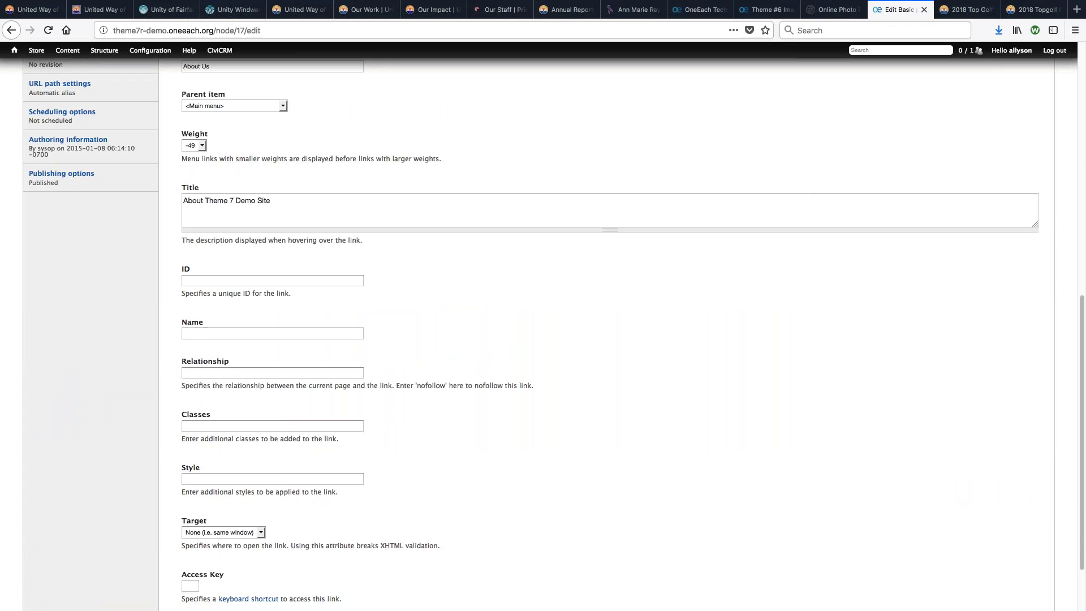
left_click(41, 565)
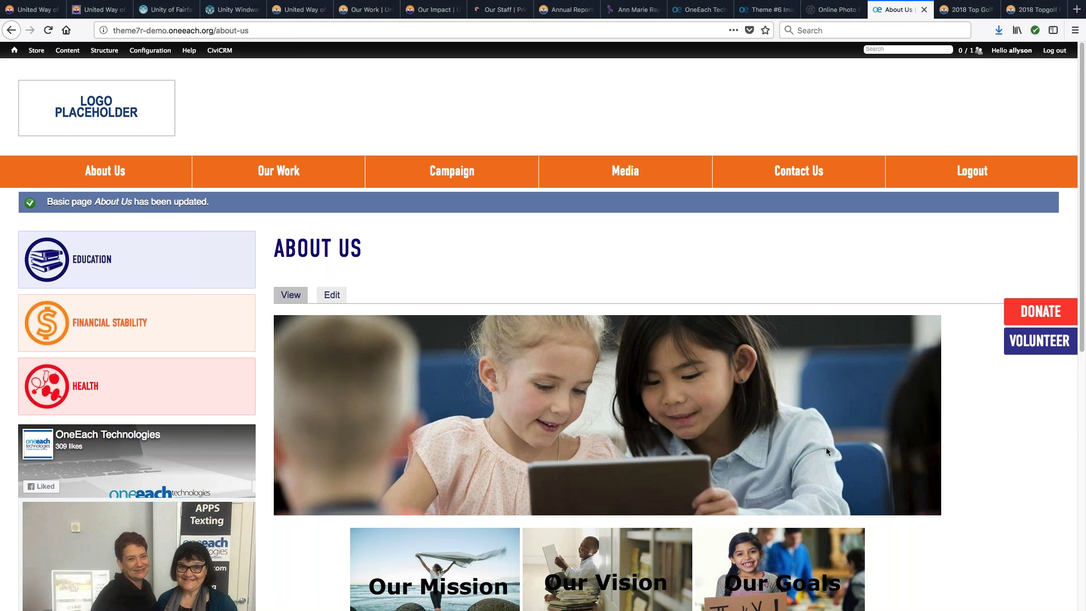
scroll(1001, 495, "down", 5)
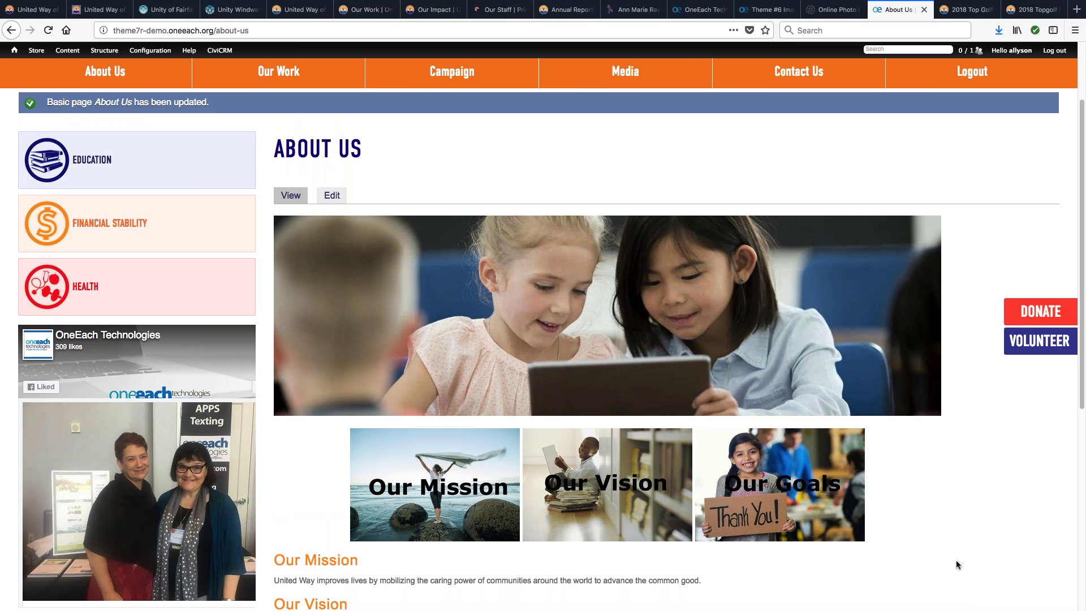
- Preview the published page in responsive design mode at 320 × 480 and examine how the three pictures are arranged
key("super+alt+m")
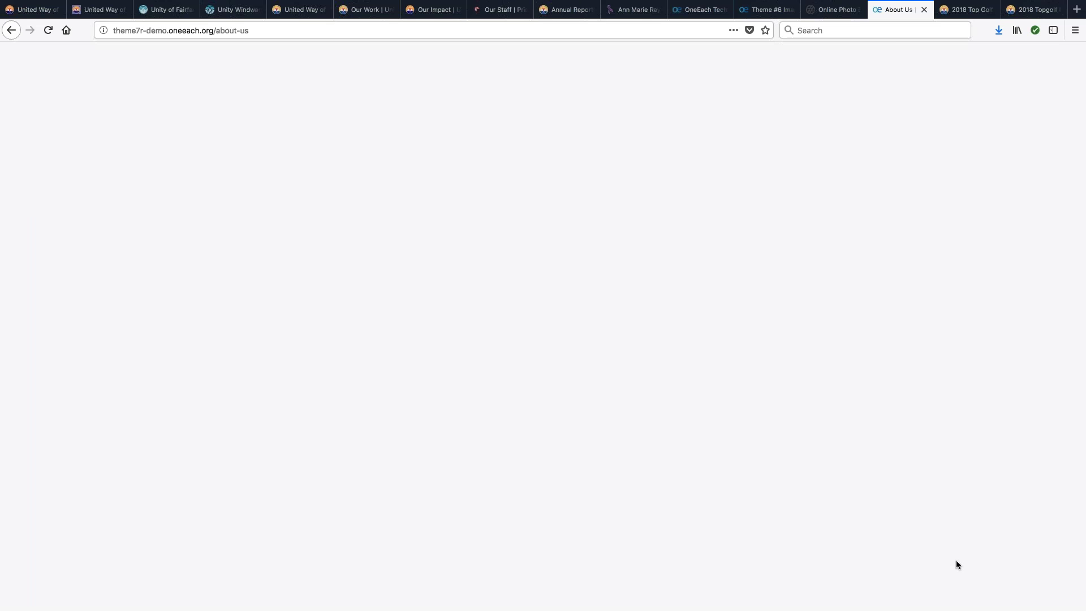
scroll(593, 349, "down", 4)
scroll(479, 258, "up", 3)
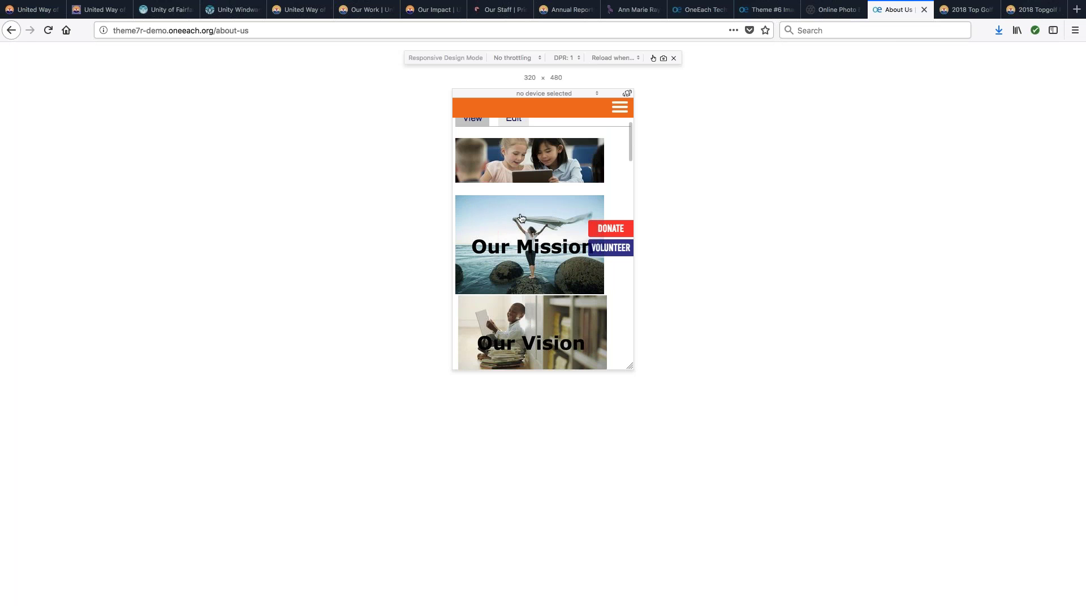
scroll(551, 280, "down", 3)
scroll(531, 243, "down", 3)
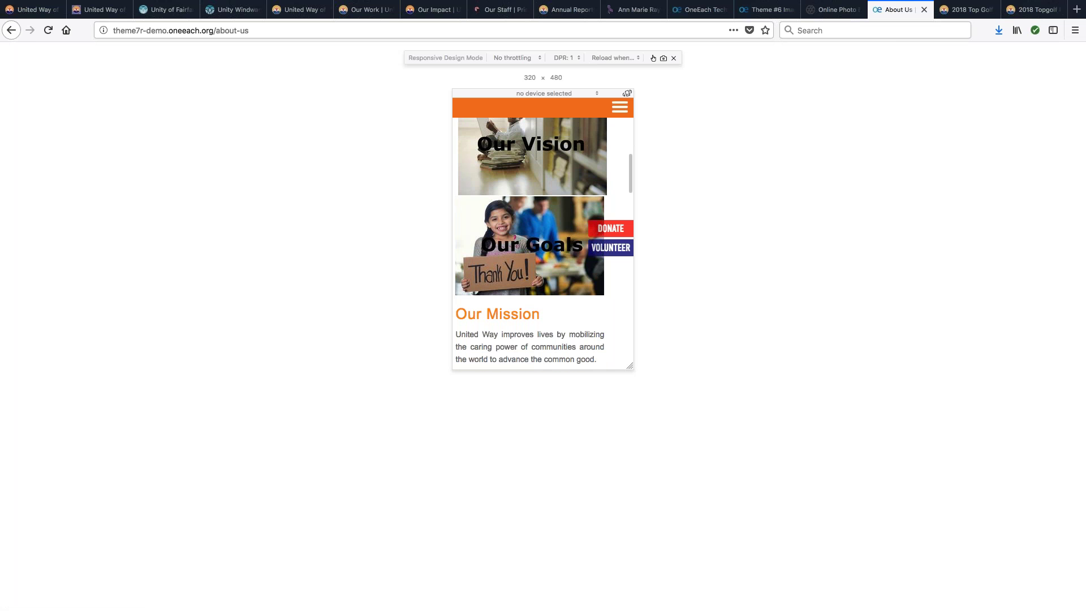
scroll(544, 243, "up", 6)
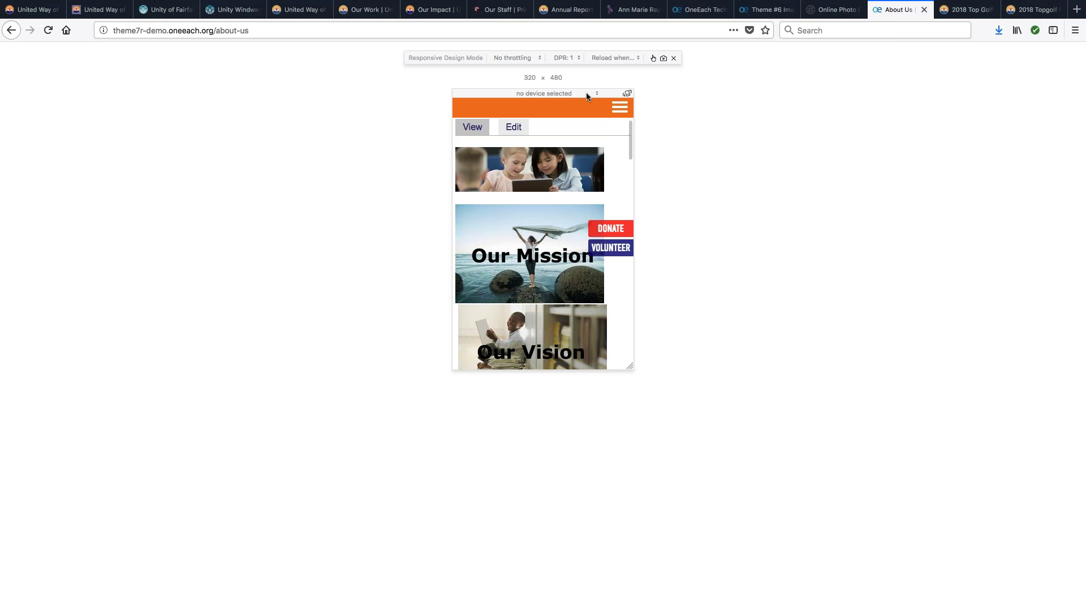
- Switch the responsive preview to Apple iPad Air 2 and examine the picture layout
left_click(595, 94)
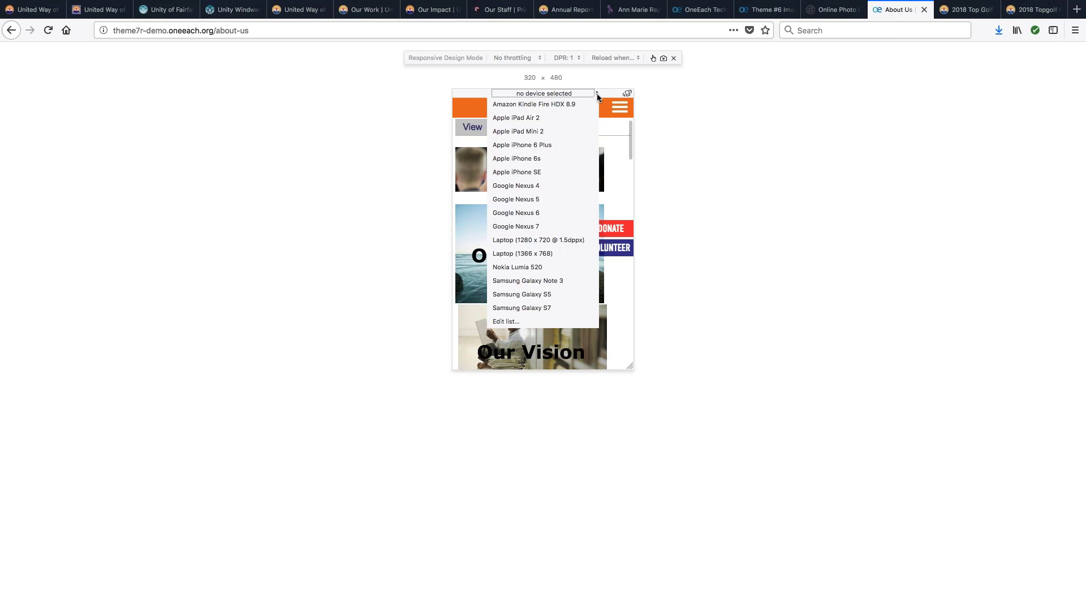
left_click(545, 118)
scroll(723, 410, "down", 5)
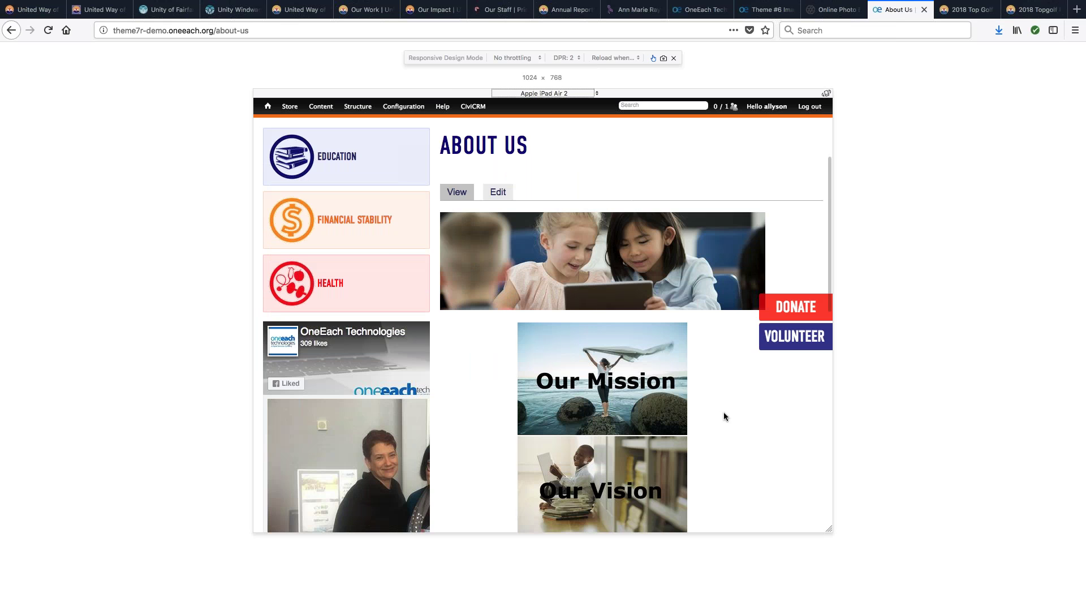
scroll(724, 412, "up", 5)
- Switch the responsive preview to Laptop (1366 x 768) and examine how the picture row wraps
left_click(596, 94)
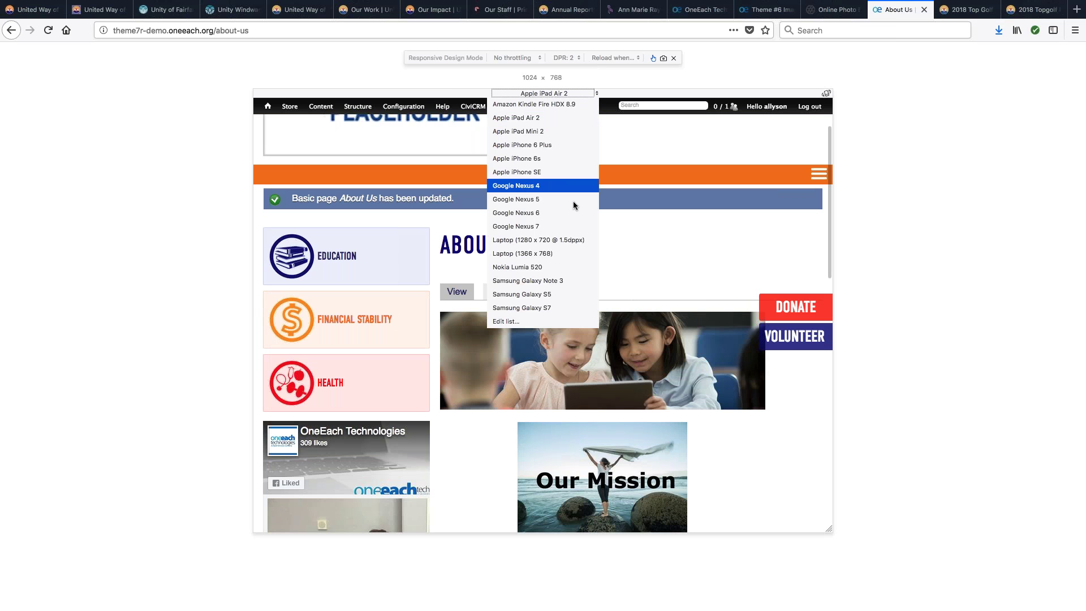
left_click(563, 255)
scroll(571, 299, "down", 5)
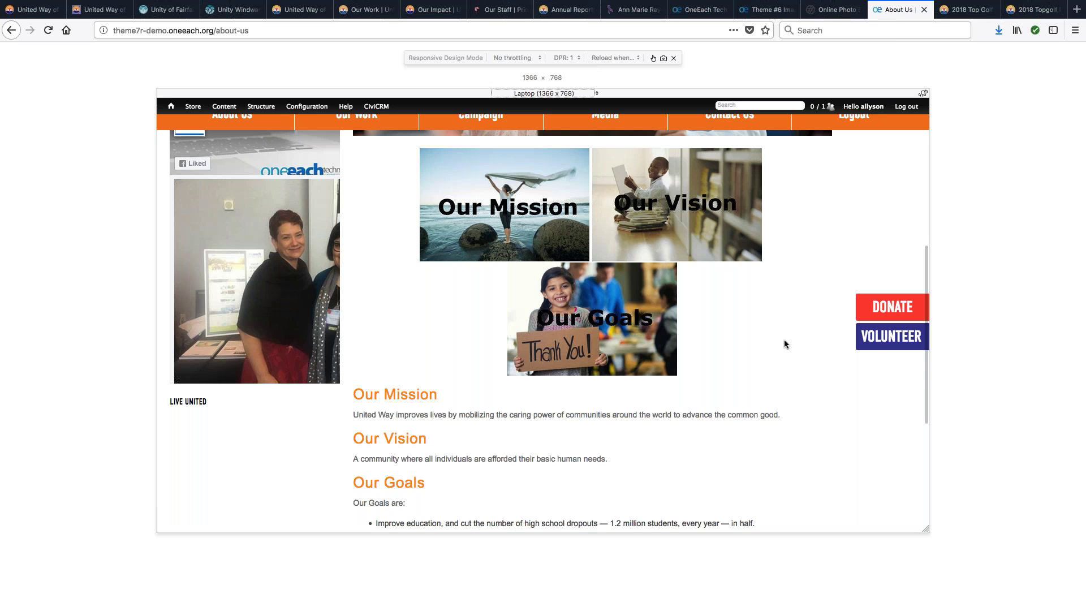
scroll(698, 390, "up", 4)
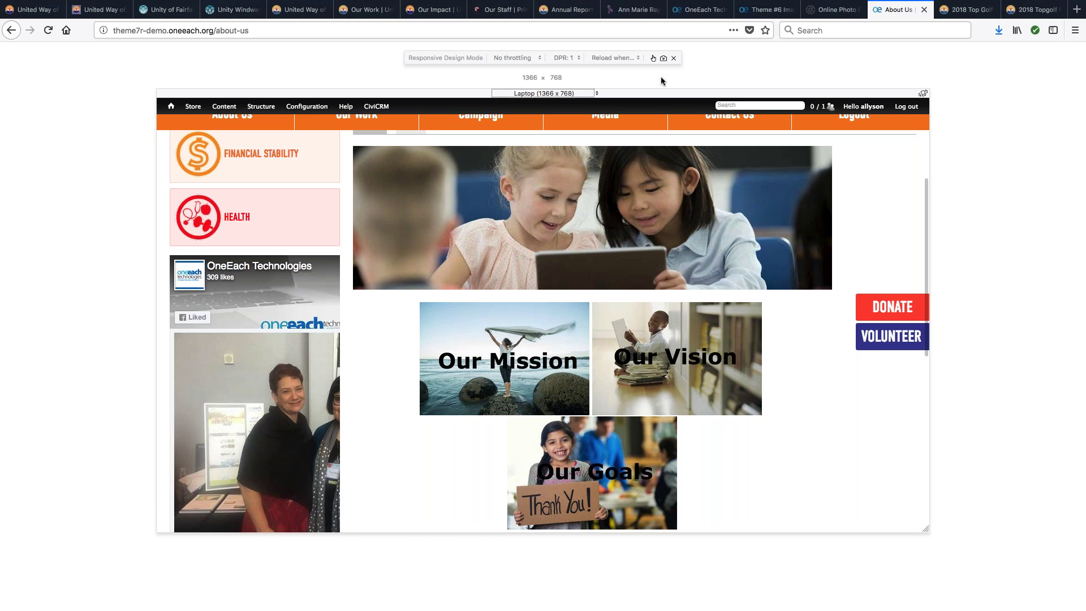
- Close the responsive preview and review the whole About Us page at full desktop width
left_click(673, 58)
left_click(673, 59)
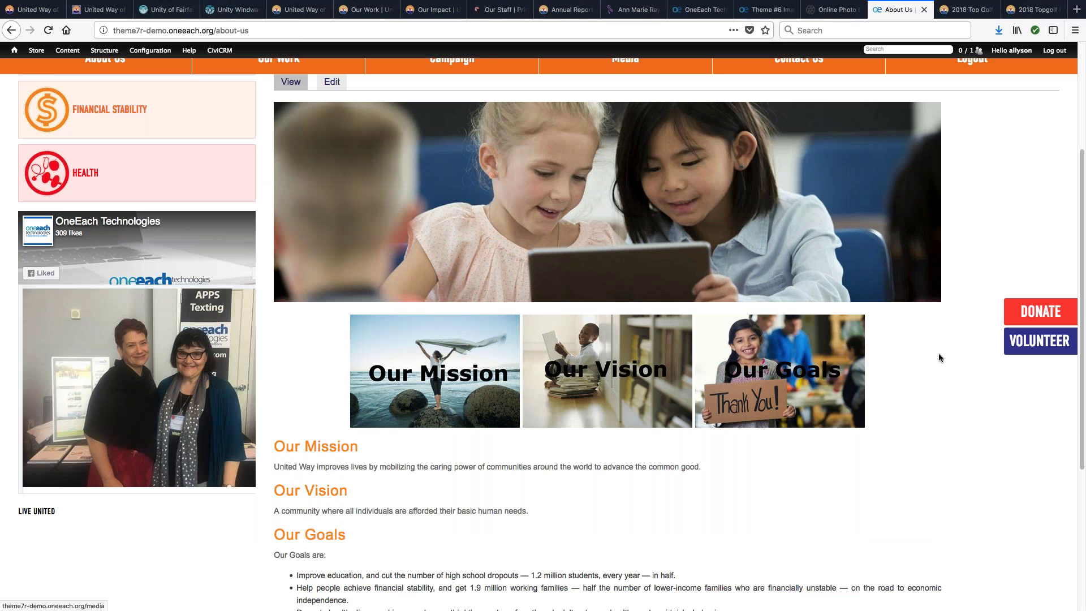
scroll(714, 491, "down", 3)
scroll(666, 517, "up", 7)
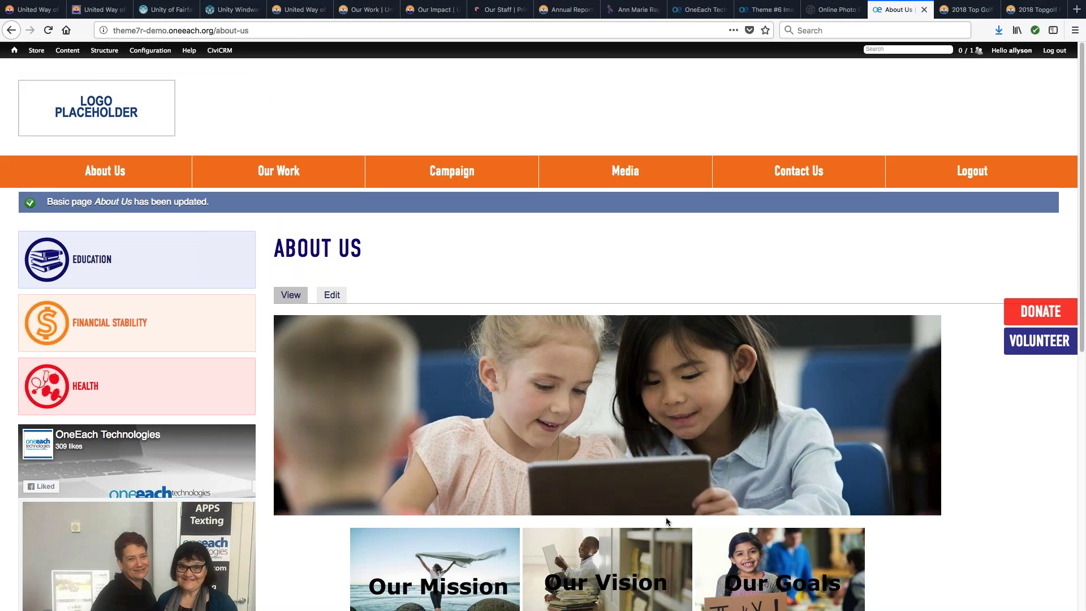
scroll(666, 517, "down", 6)
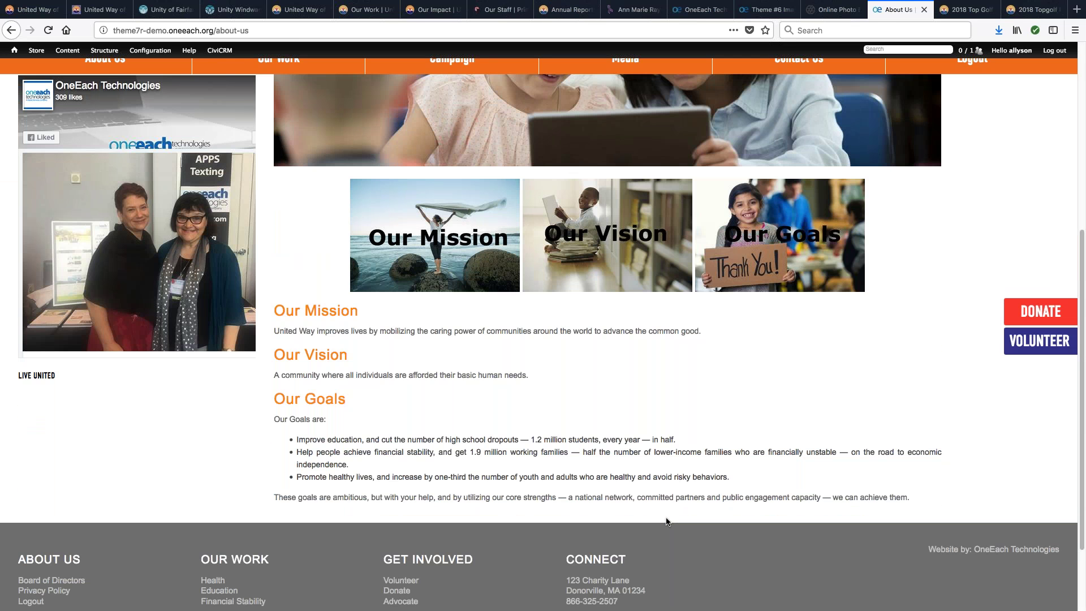